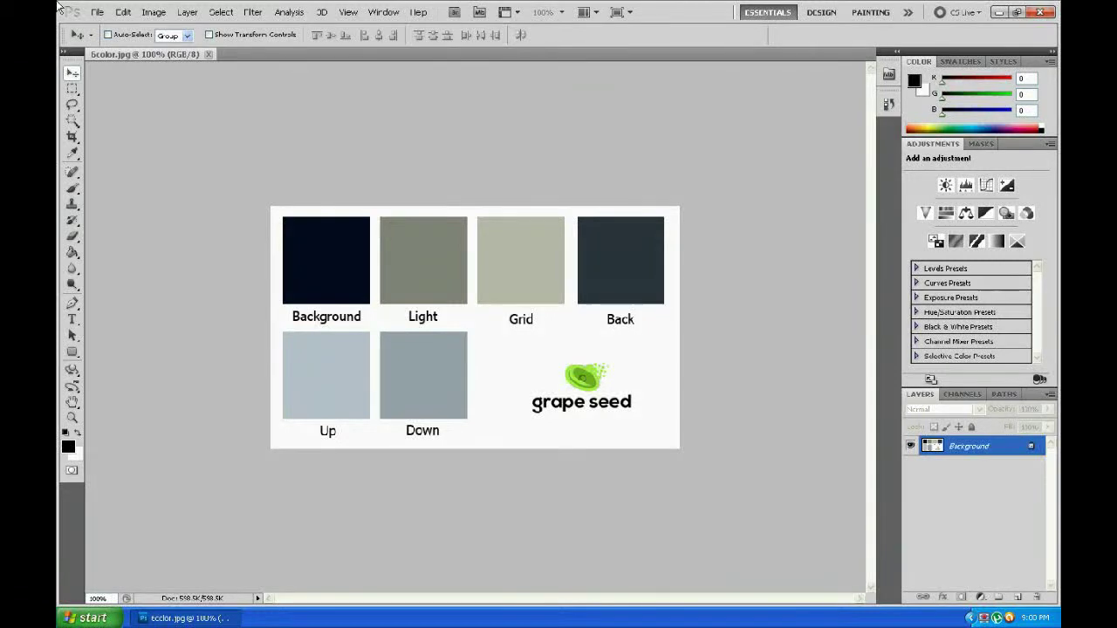
# Create a new transparent 2000 × 900 px document, Untitled-1
pyautogui.click(109, 30)
pyautogui.click(528, 210)
pyautogui.press('BackSpace')
pyautogui.press('BackSpace')
pyautogui.press('BackSpace')
pyautogui.write('200')
pyautogui.press('BackSpace')
pyautogui.press('BackSpace')
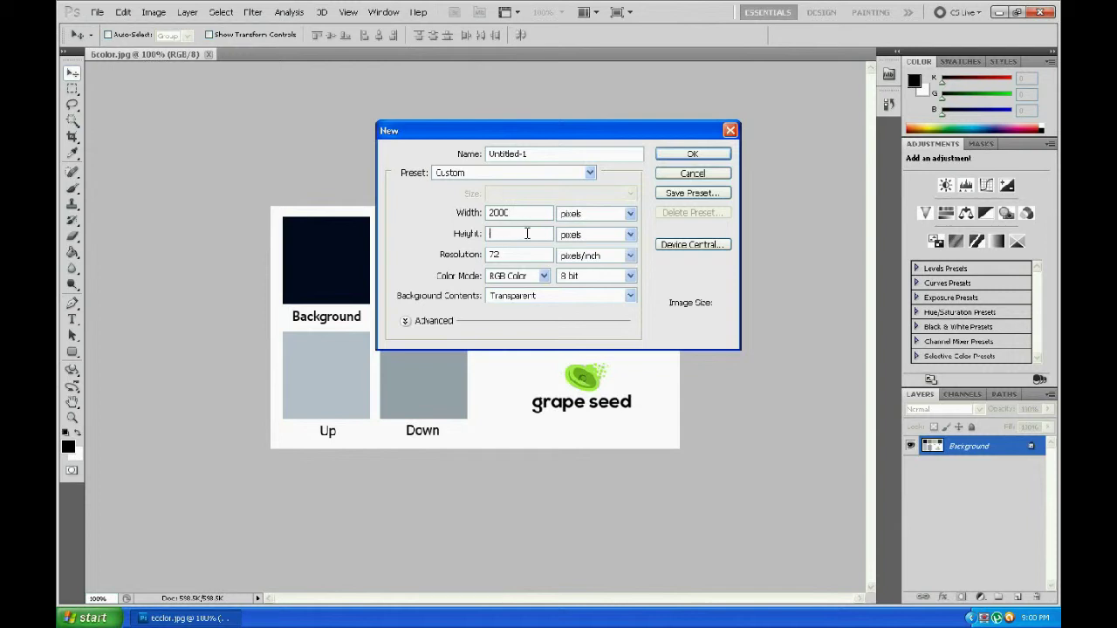
pyautogui.write('900')
pyautogui.click(680, 154)
# Sample the navy Background swatch from 6color.jpg and fill the banner canvas with it
pyautogui.click(72, 188)
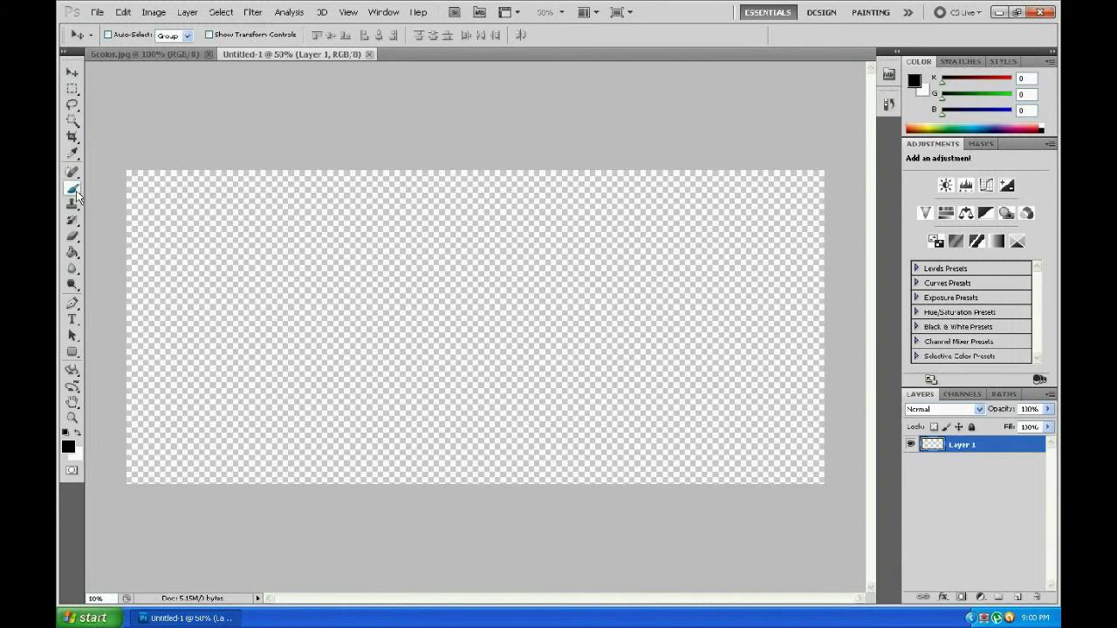
pyautogui.click(152, 54)
pyautogui.keyDown('alt'); pyautogui.click(322, 233); pyautogui.keyUp('alt')
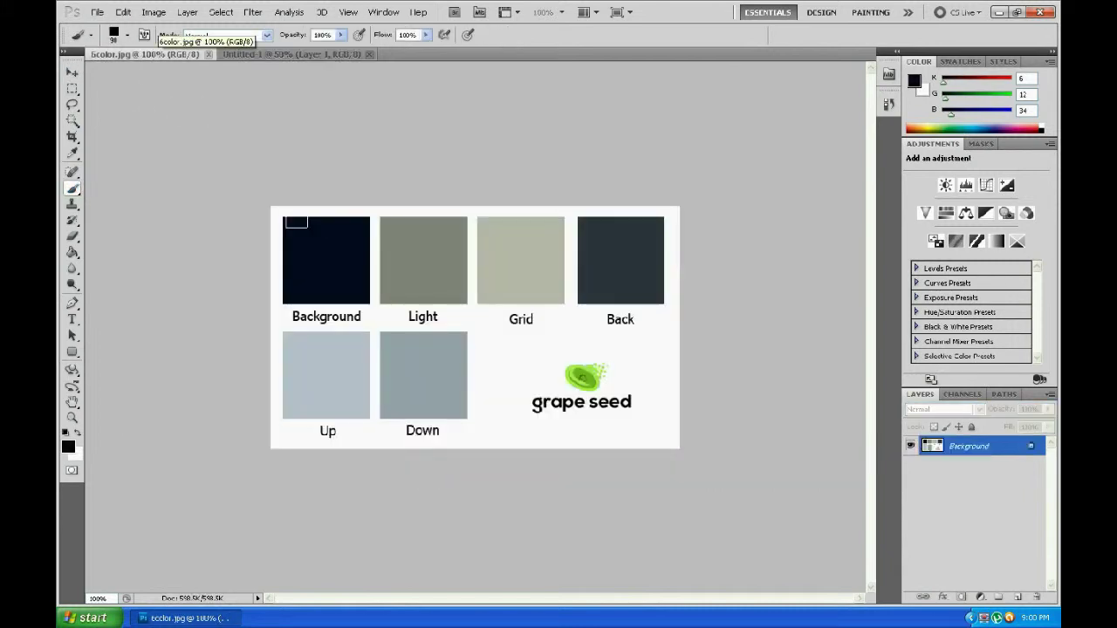
pyautogui.click(293, 53)
pyautogui.press('g')
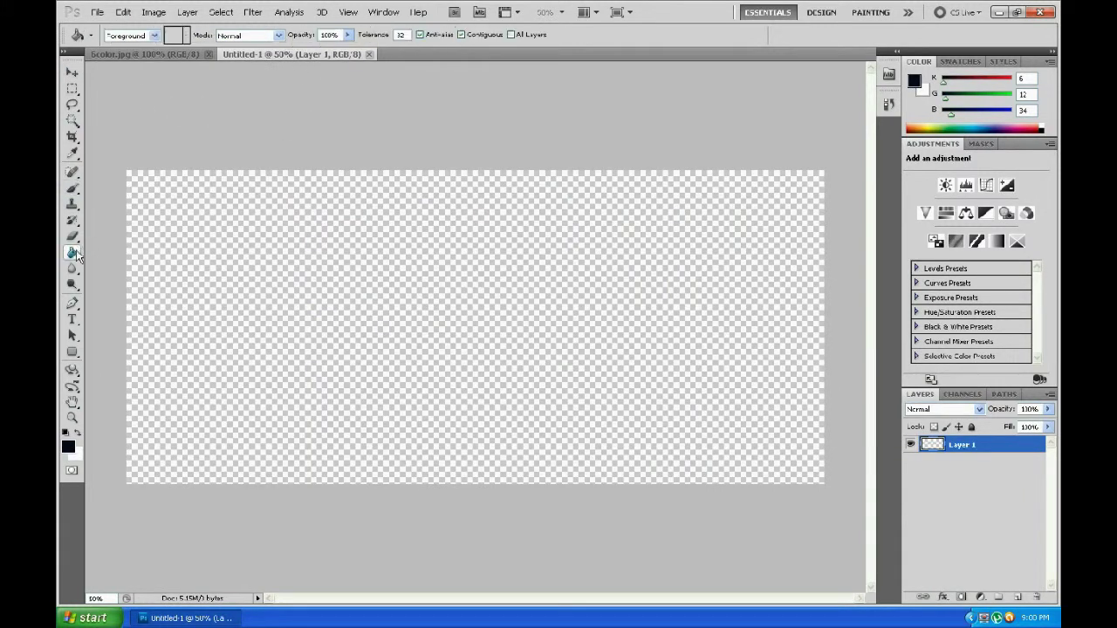
pyautogui.click(300, 255)
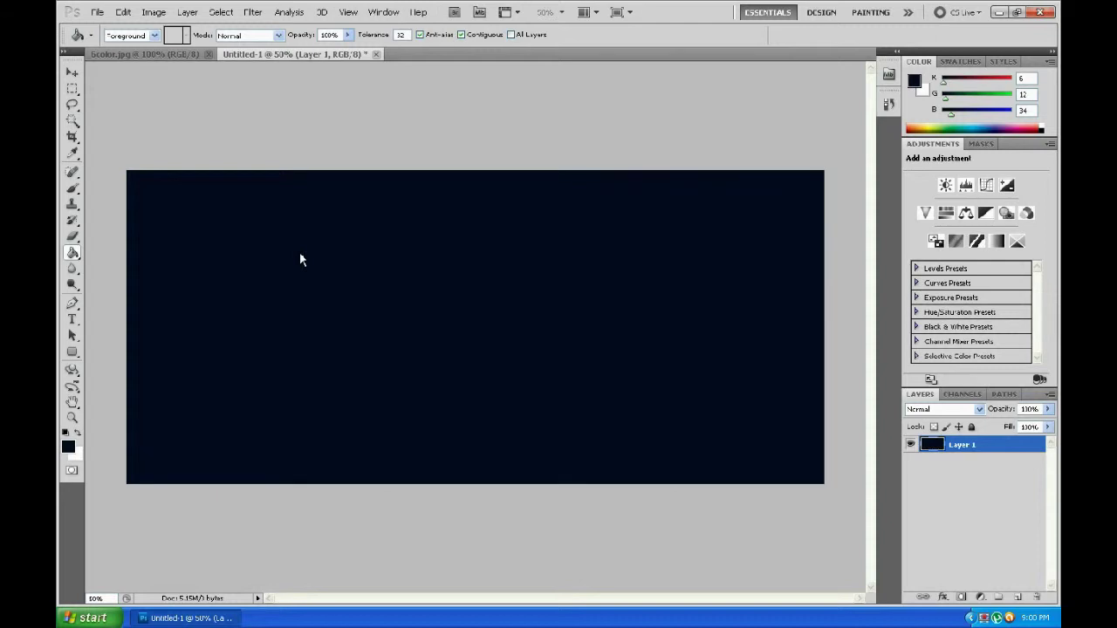
# Draw a Light grey rounded rectangle across the canvas middle and shift it slightly lower
pyautogui.click(72, 352)
pyautogui.click(153, 54)
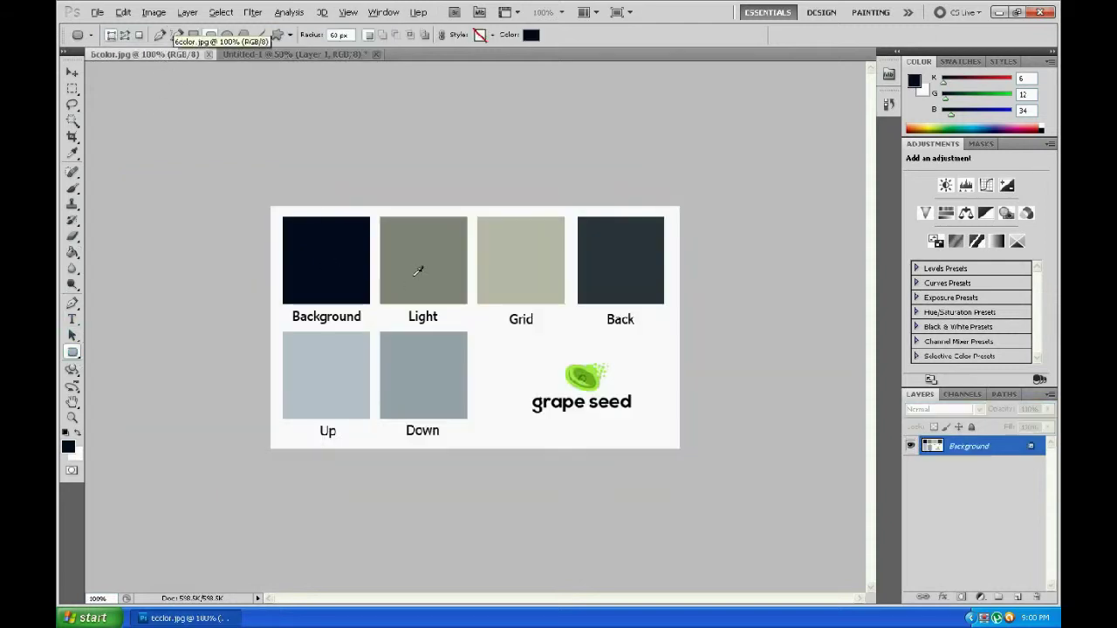
pyautogui.keyDown('alt'); pyautogui.click(410, 281); pyautogui.keyUp('alt')
pyautogui.click(317, 53)
pyautogui.moveTo(211, 249); pyautogui.dragTo(752, 359)
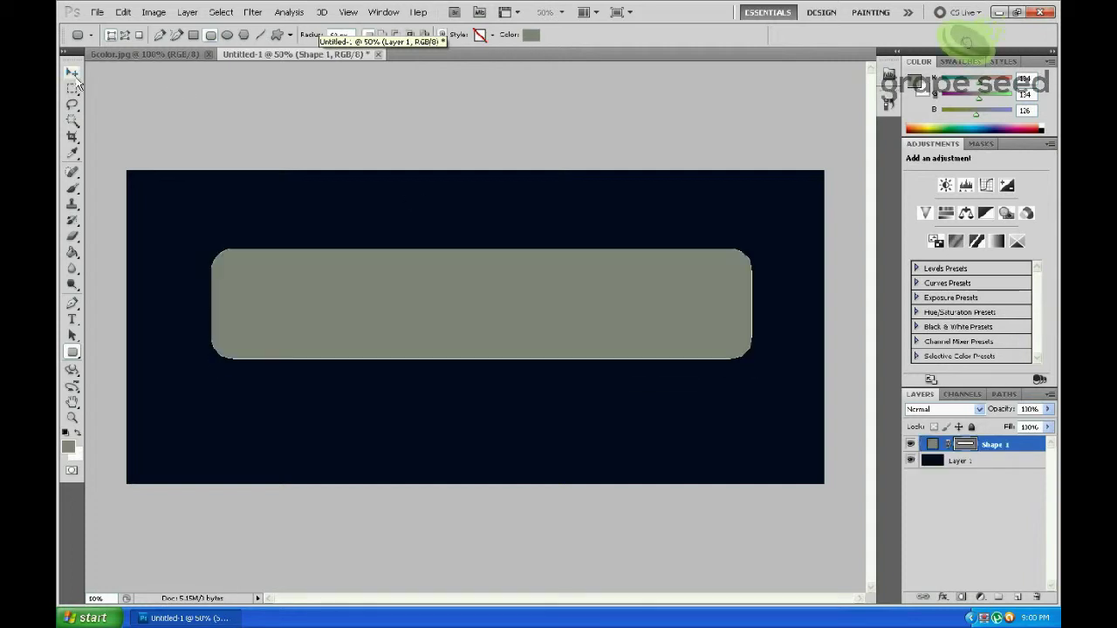
pyautogui.press('v')
pyautogui.moveTo(444, 314); pyautogui.dragTo(441, 338)
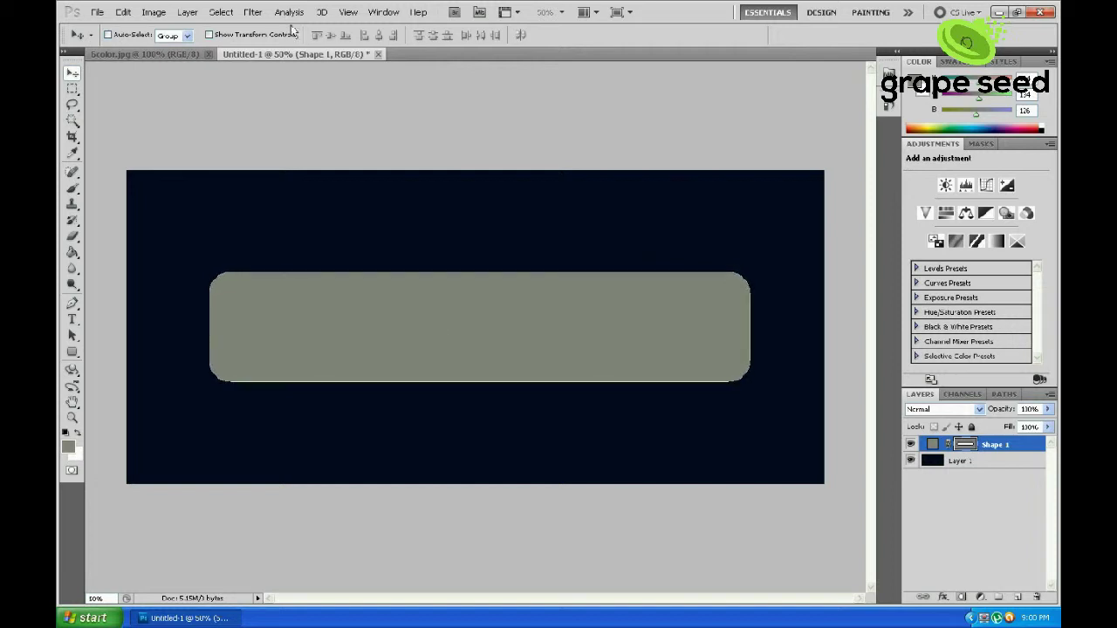
# Rasterize the grey rectangle and apply a Gaussian Blur to soften it
pyautogui.click(253, 12)
pyautogui.moveTo(262, 129)
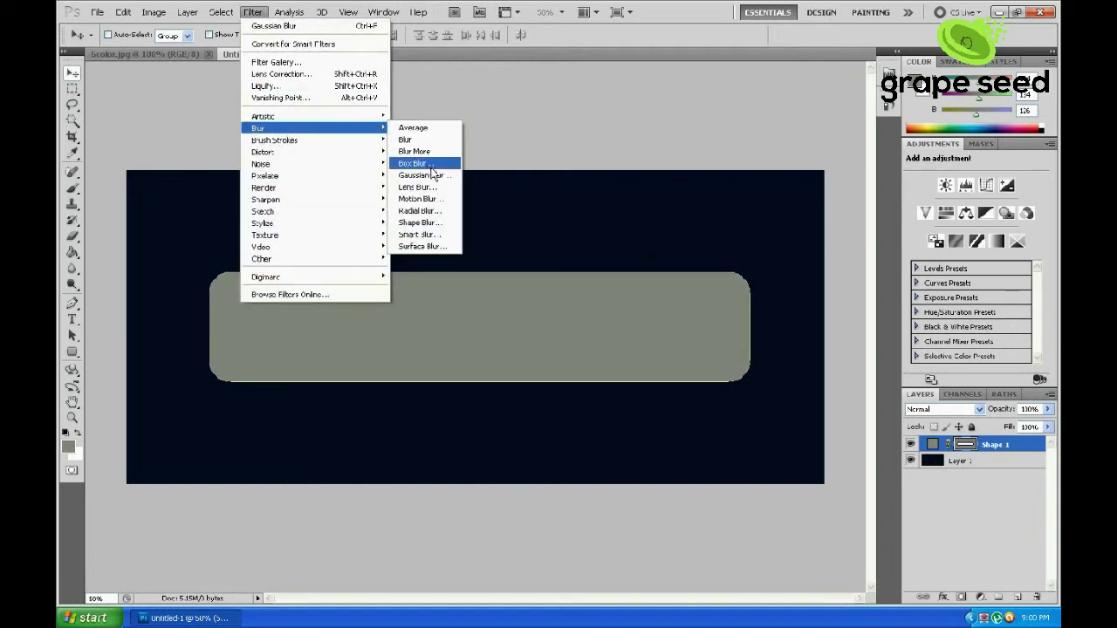
pyautogui.click(425, 174)
pyautogui.click(530, 250)
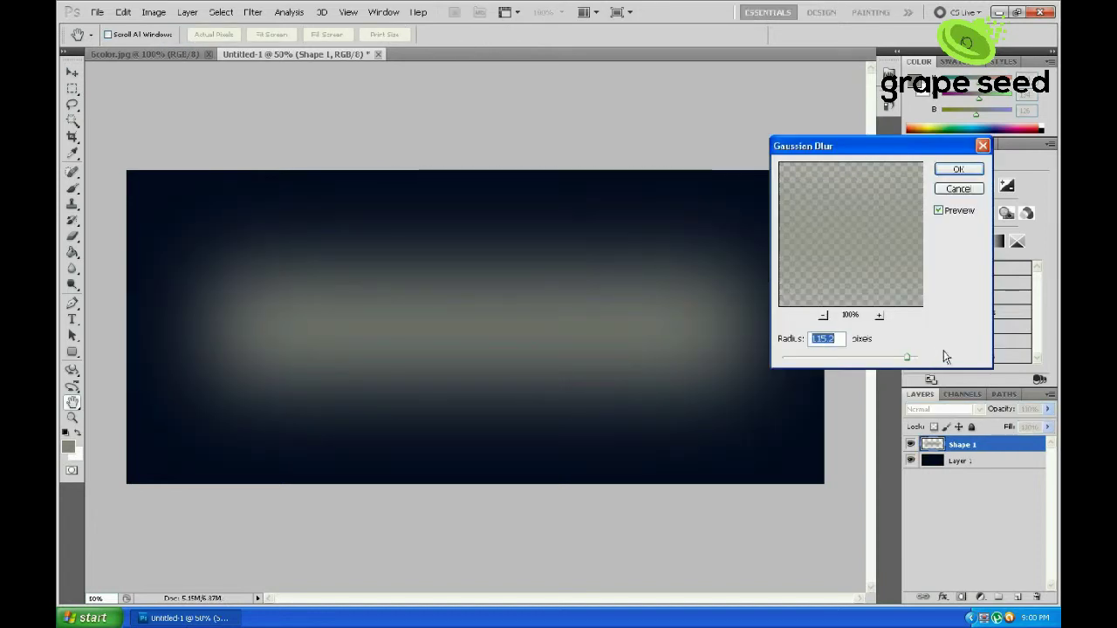
pyautogui.moveTo(907, 358); pyautogui.dragTo(912, 363)
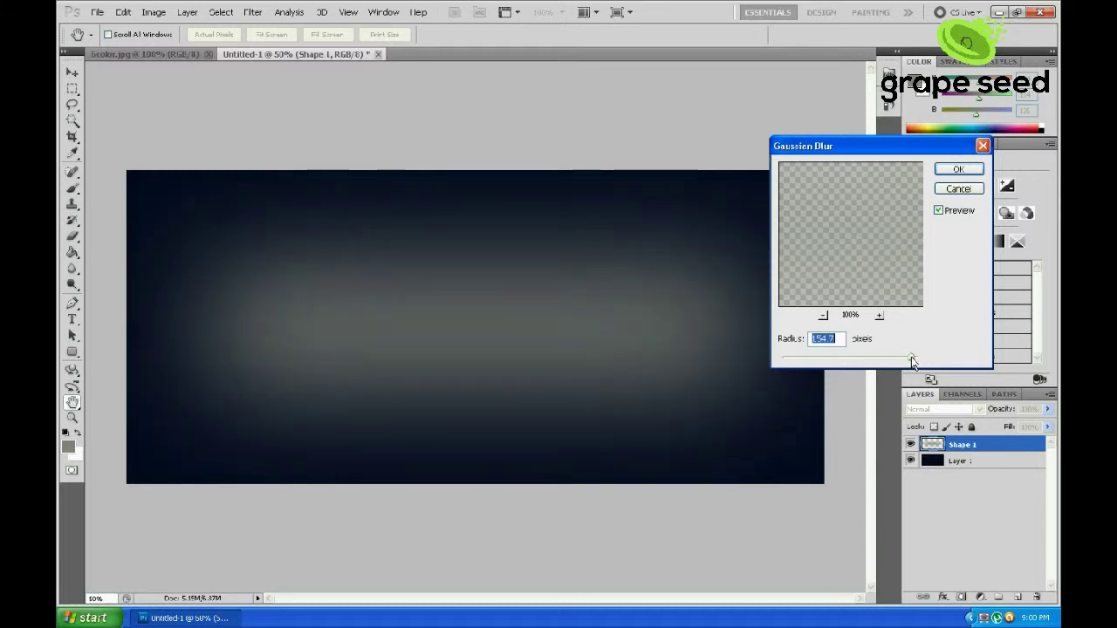
pyautogui.moveTo(913, 363)
pyautogui.mouseDown()
pyautogui.moveTo(882, 363)
pyautogui.moveTo(896, 363)
pyautogui.mouseUp()
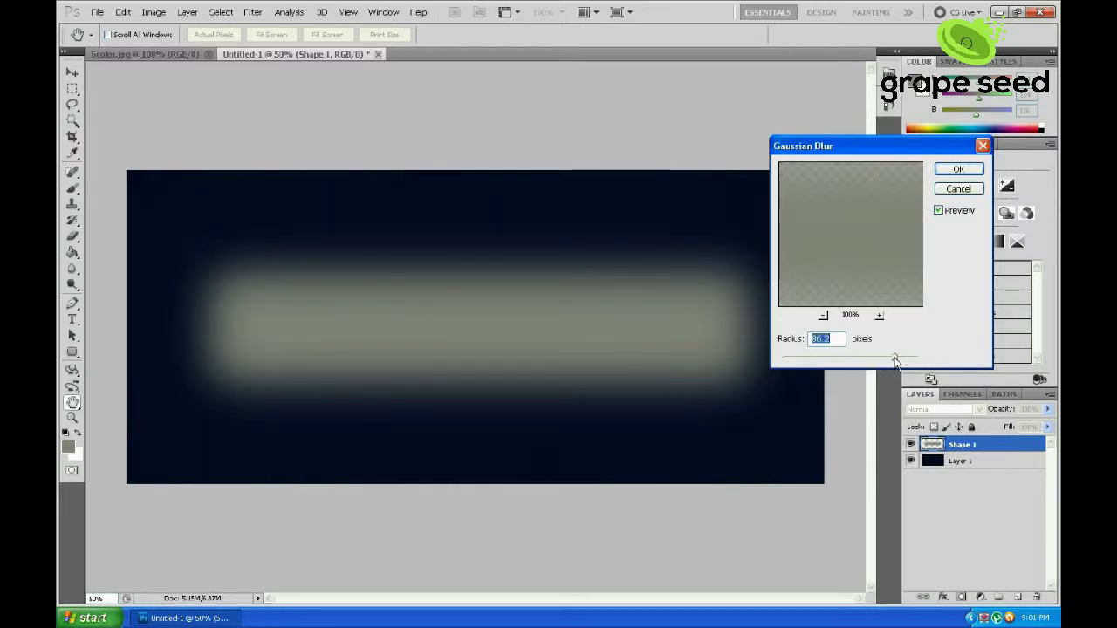
pyautogui.moveTo(784, 341); pyautogui.dragTo(804, 341)
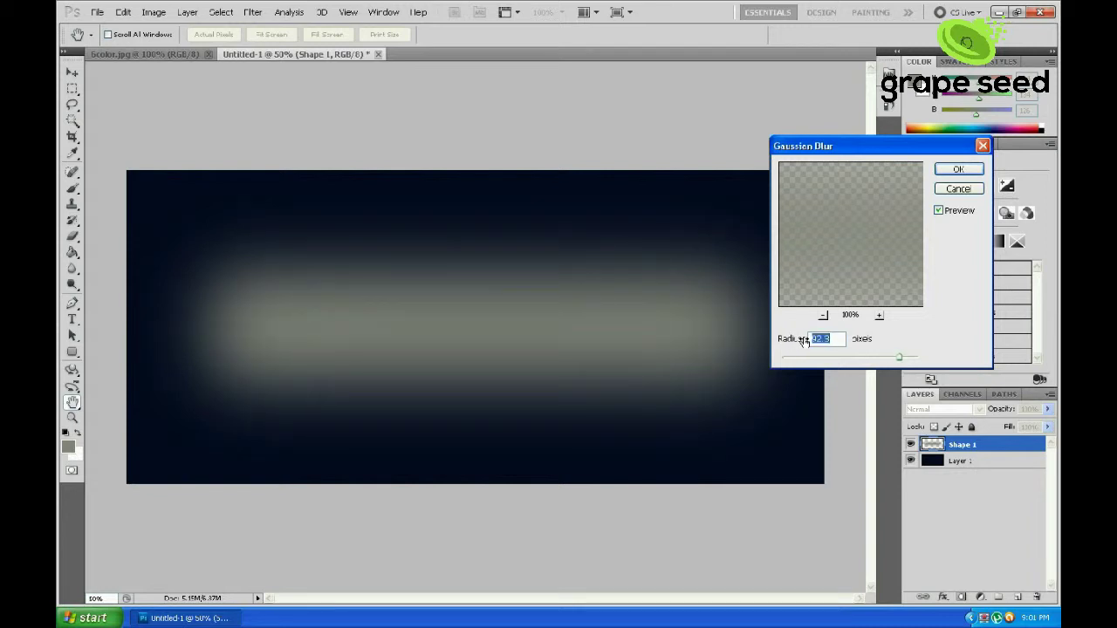
pyautogui.click(959, 171)
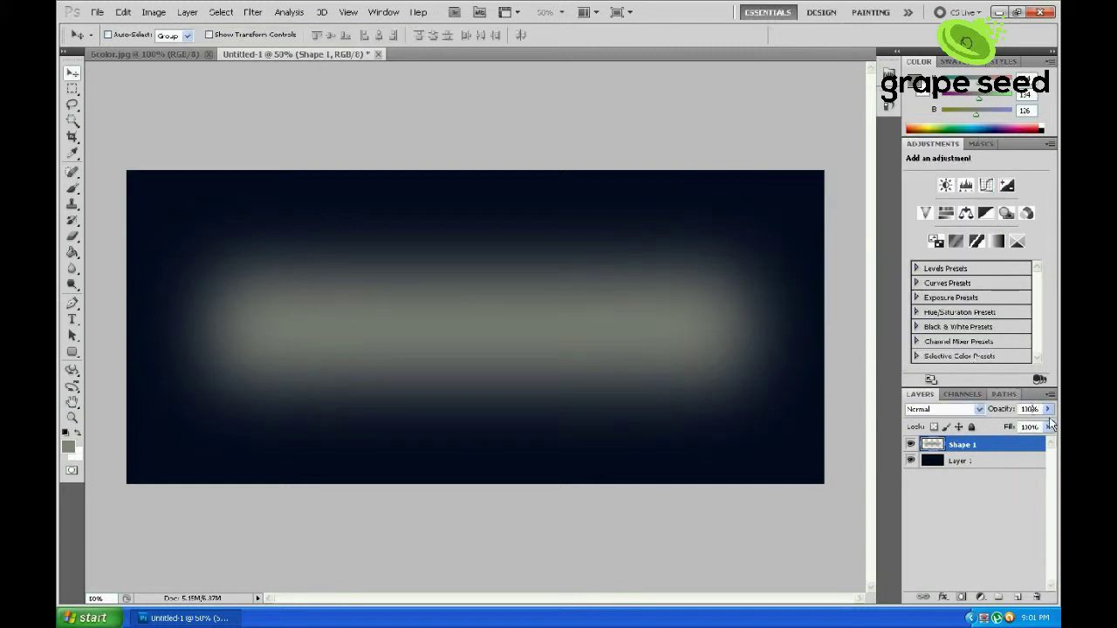
# Set the glow layer to 55% opacity and 75% fill
pyautogui.press('0')
pyautogui.press('0')
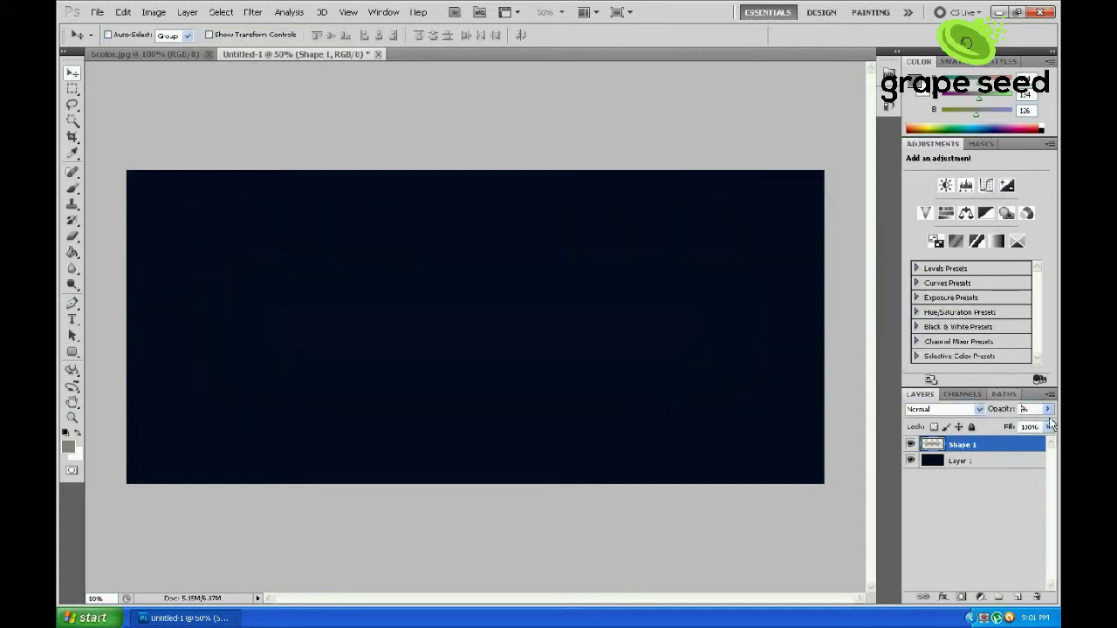
pyautogui.press('5')
pyautogui.press('5')
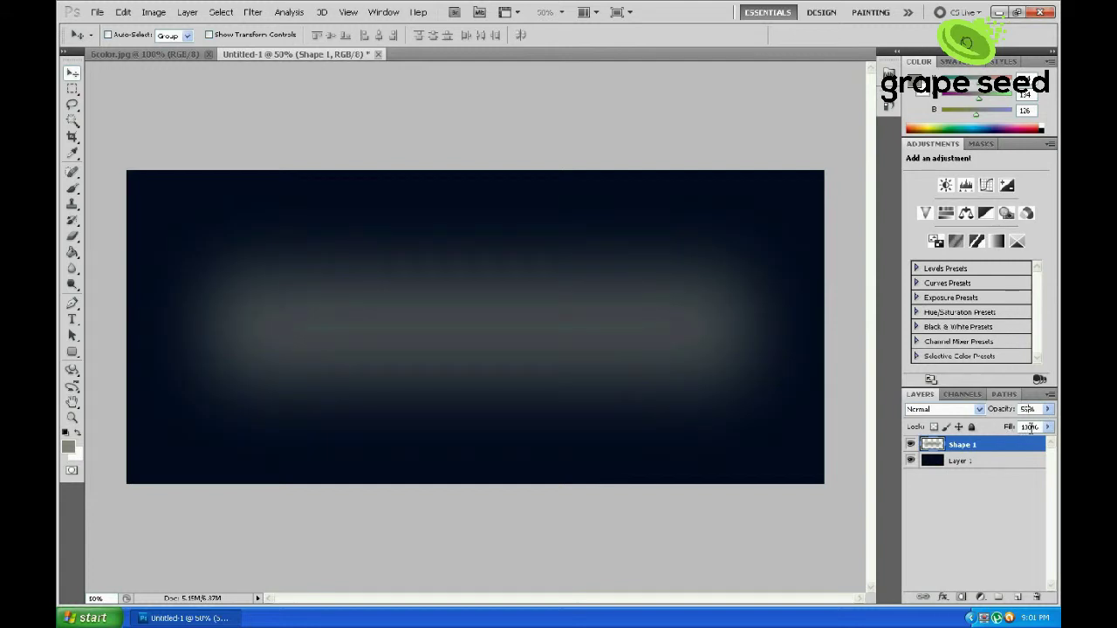
pyautogui.hotkey('shift', '1')
pyautogui.hotkey('shift', '7')
pyautogui.hotkey('shift', '5')
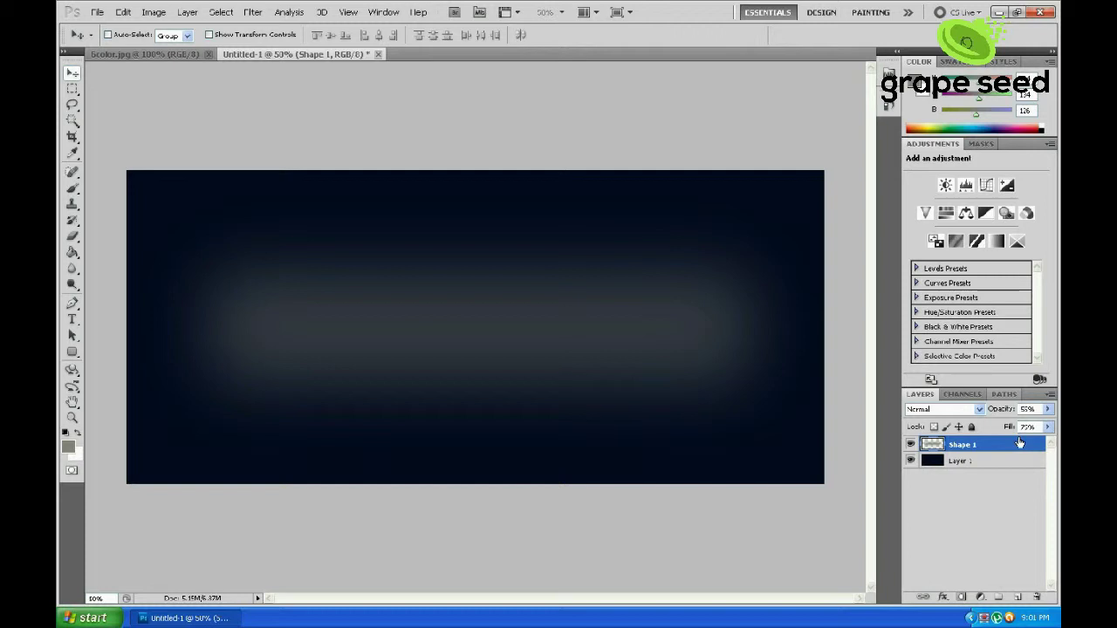
# Scale the Locator_Grid image proportionally to about 309%, snapped to the canvas's top-left corner
pyautogui.click(201, 618)
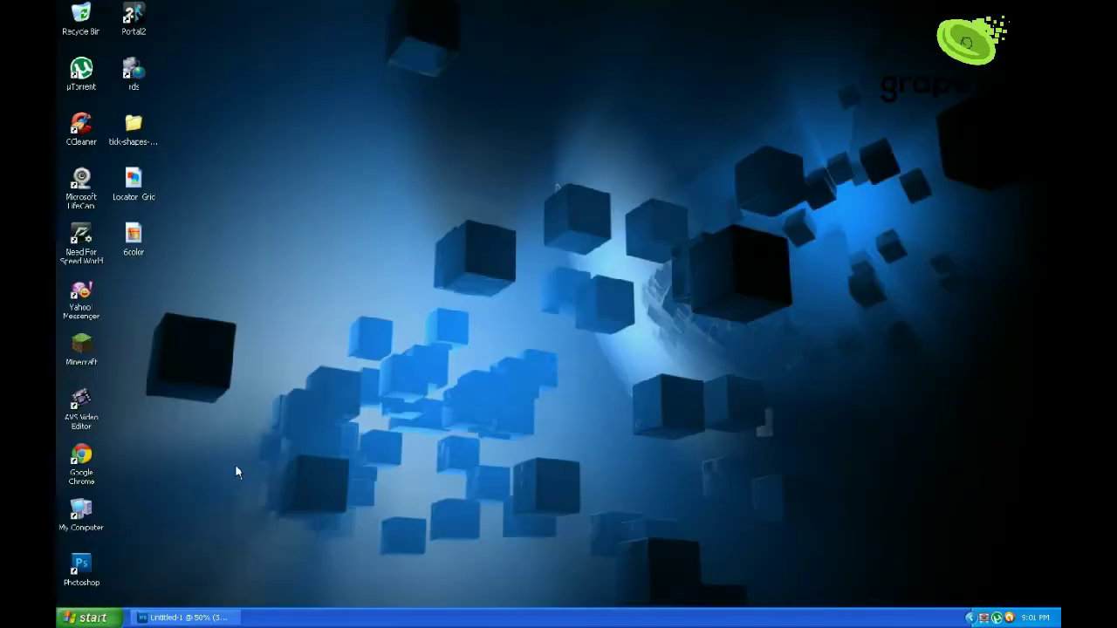
pyautogui.click(166, 617)
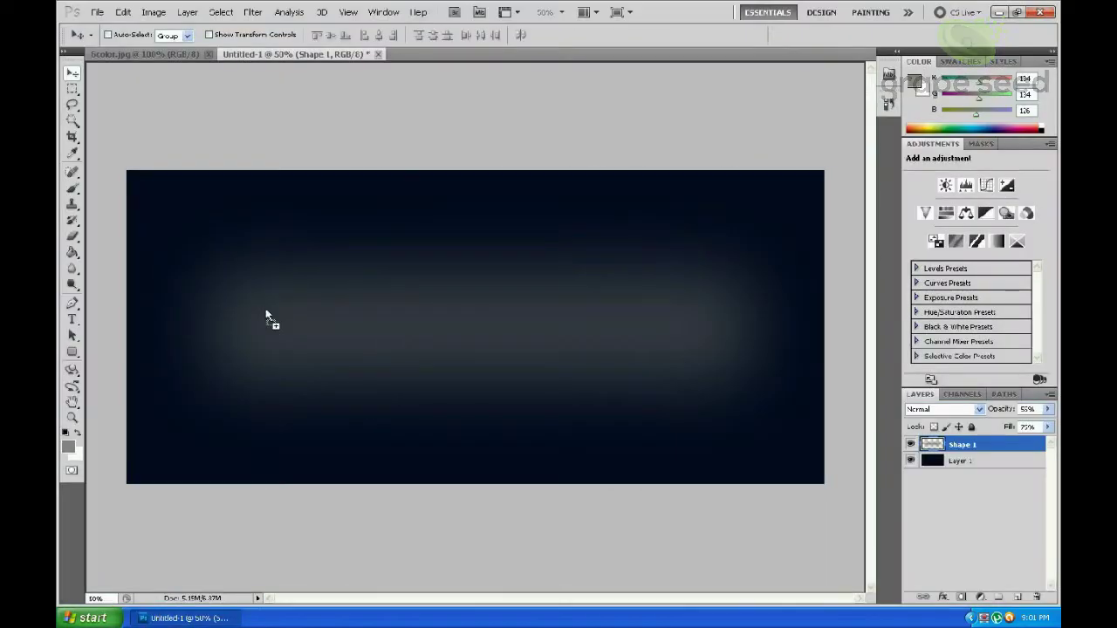
pyautogui.hotkey('ctrl', 't')
pyautogui.moveTo(462, 306)
pyautogui.mouseDown()
pyautogui.moveTo(187, 233)
pyautogui.moveTo(226, 237)
pyautogui.mouseUp()
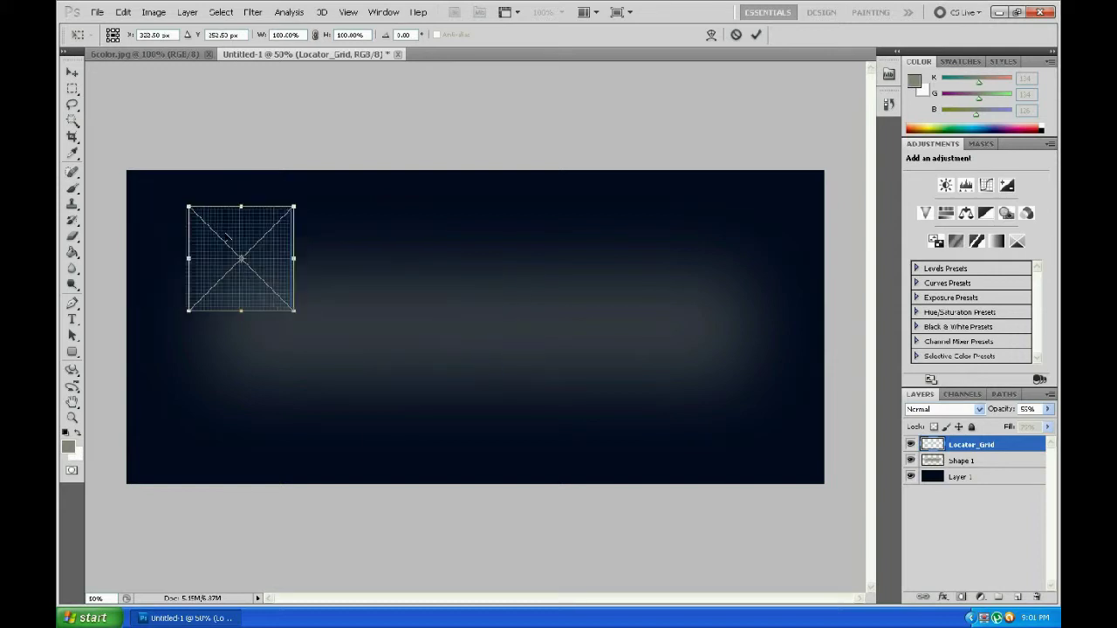
pyautogui.click(315, 35)
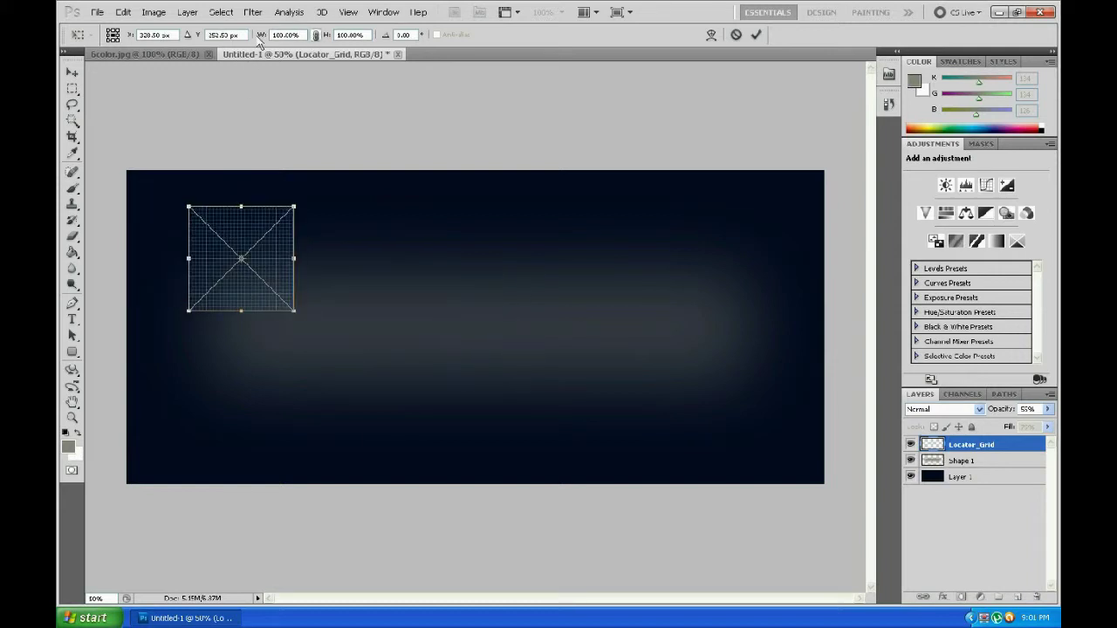
pyautogui.moveTo(260, 35); pyautogui.dragTo(364, 41)
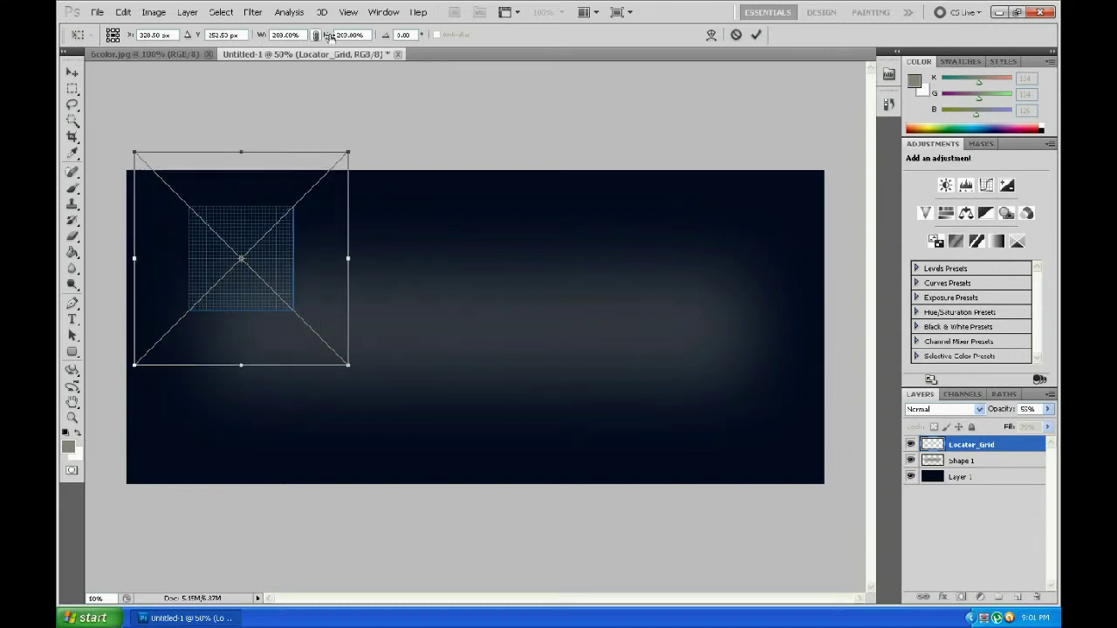
pyautogui.moveTo(239, 240)
pyautogui.mouseDown()
pyautogui.moveTo(270, 297)
pyautogui.moveTo(259, 287)
pyautogui.mouseUp()
pyautogui.moveTo(260, 35); pyautogui.dragTo(288, 37)
pyautogui.moveTo(261, 252); pyautogui.dragTo(281, 272)
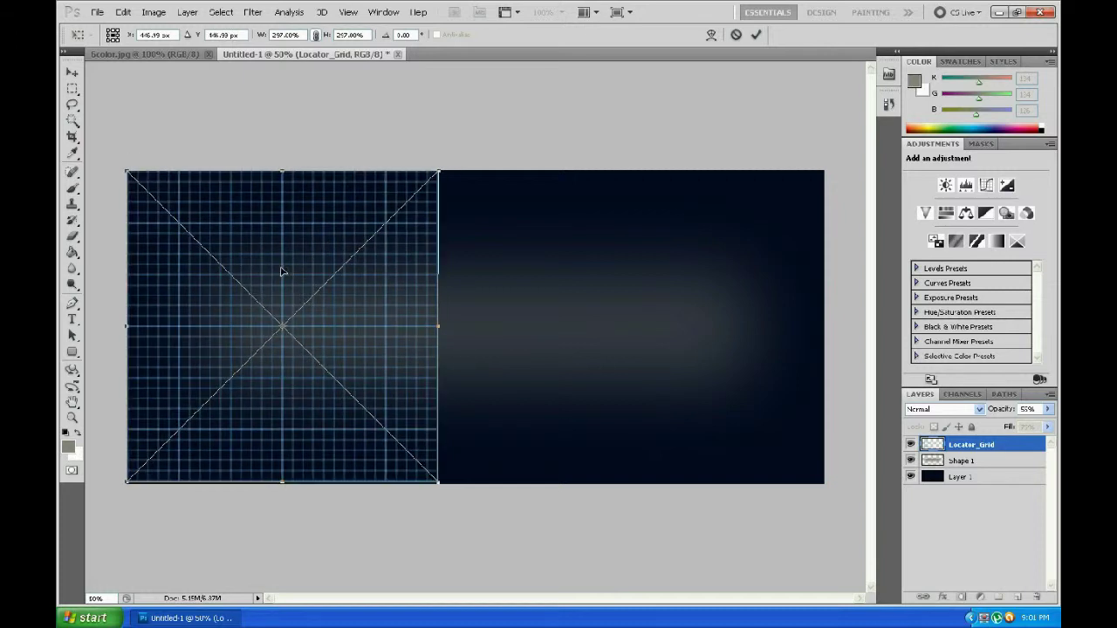
pyautogui.moveTo(261, 35); pyautogui.dragTo(267, 35)
pyautogui.moveTo(275, 209); pyautogui.dragTo(279, 206)
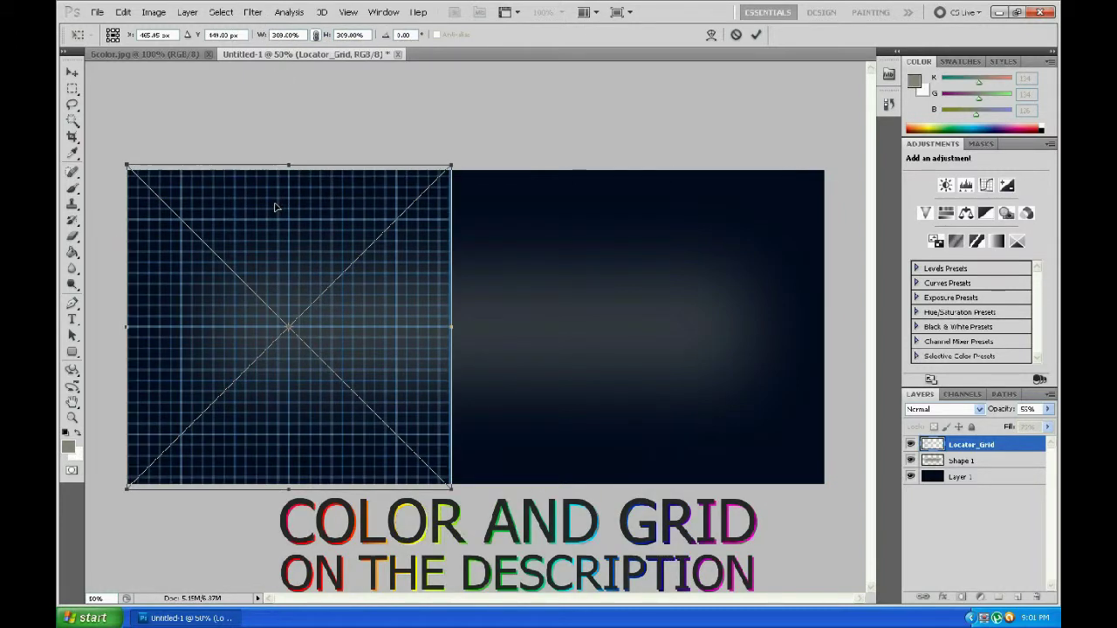
pyautogui.press('Return')
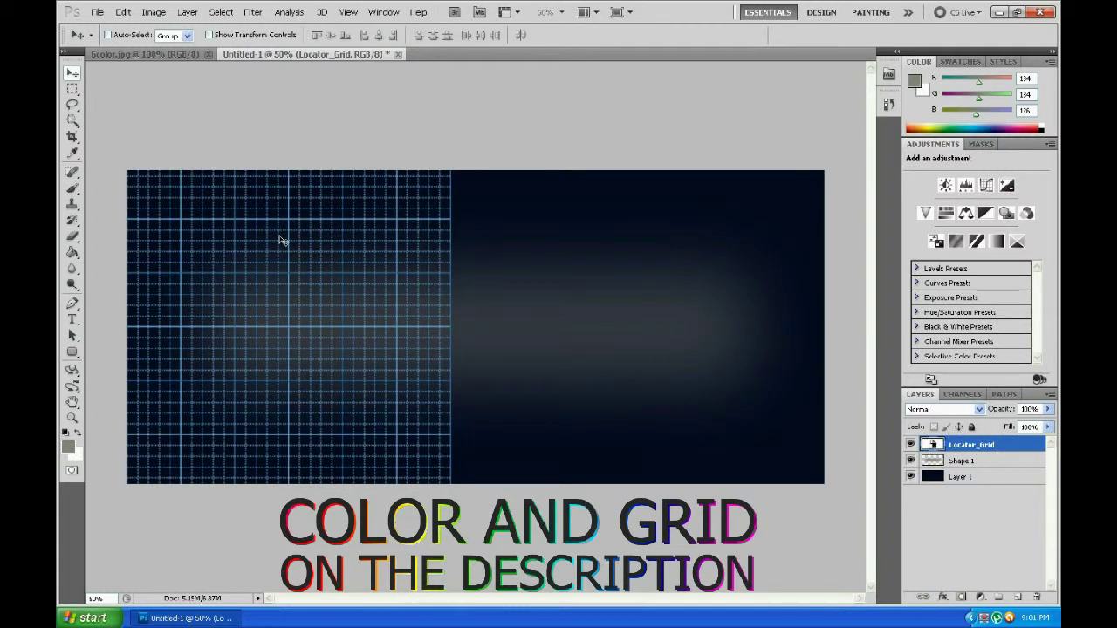
# Duplicate the grid rightward so copies cover the whole banner
pyautogui.moveTo(226, 238)
pyautogui.mouseDown()
pyautogui.moveTo(550, 241)
pyautogui.moveTo(538, 251)
pyautogui.mouseUp()
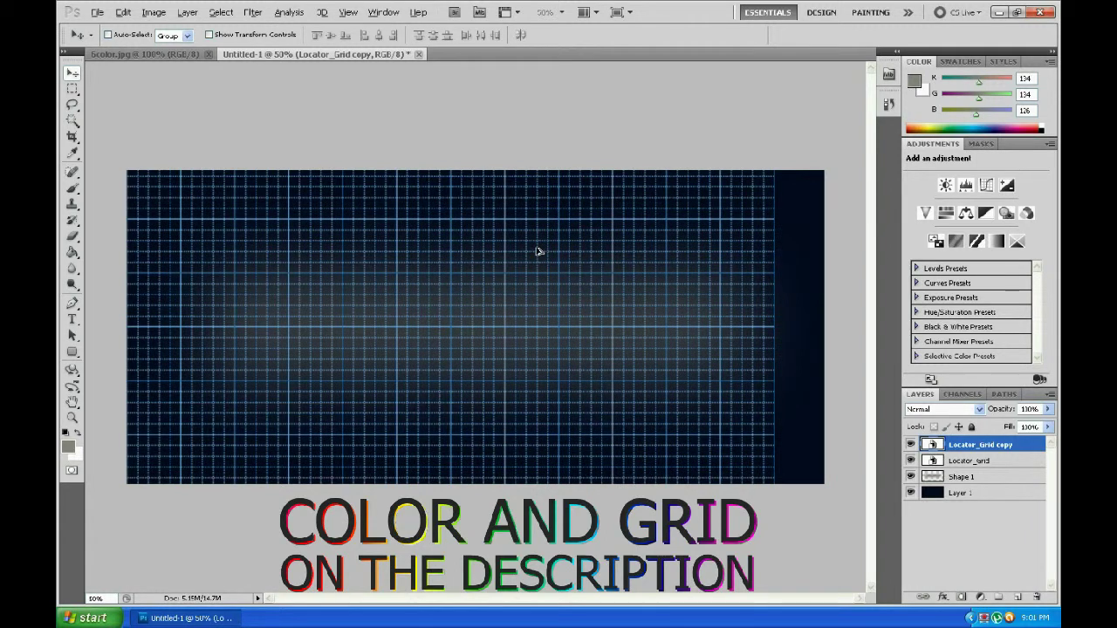
pyautogui.moveTo(538, 252); pyautogui.dragTo(855, 251)
pyautogui.hotkey('ctrl', 'j')
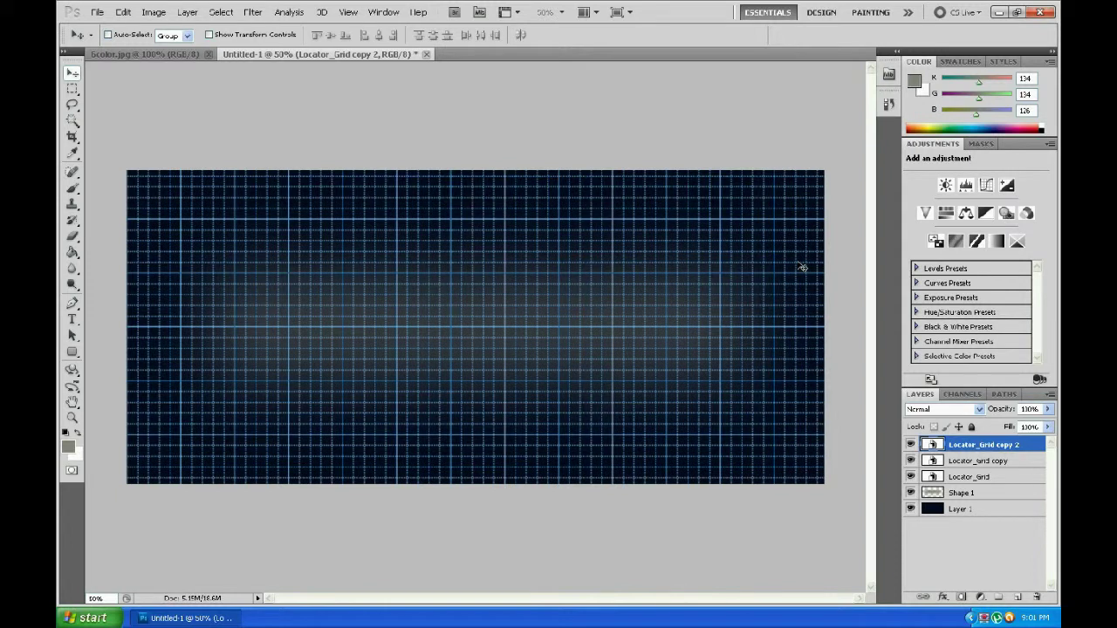
# Combine the three grid layers into one smart object and rasterize it
pyautogui.keyDown('shift'); pyautogui.click(963, 463); pyautogui.keyUp('shift')
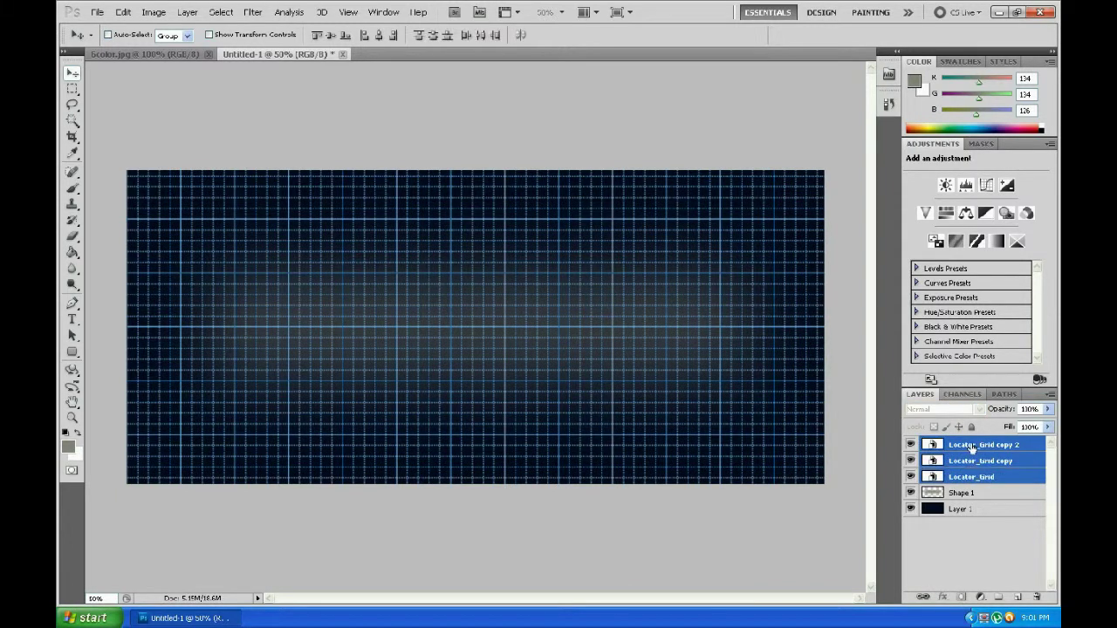
pyautogui.rightClick(970, 471)
pyautogui.click(915, 200)
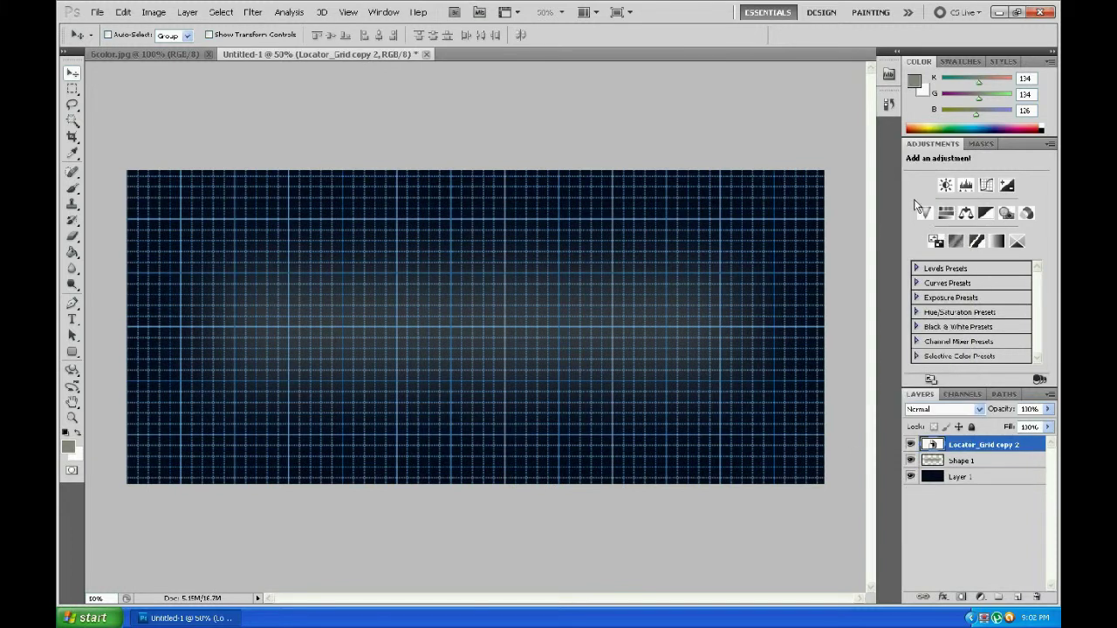
pyautogui.press('b')
pyautogui.click(331, 253)
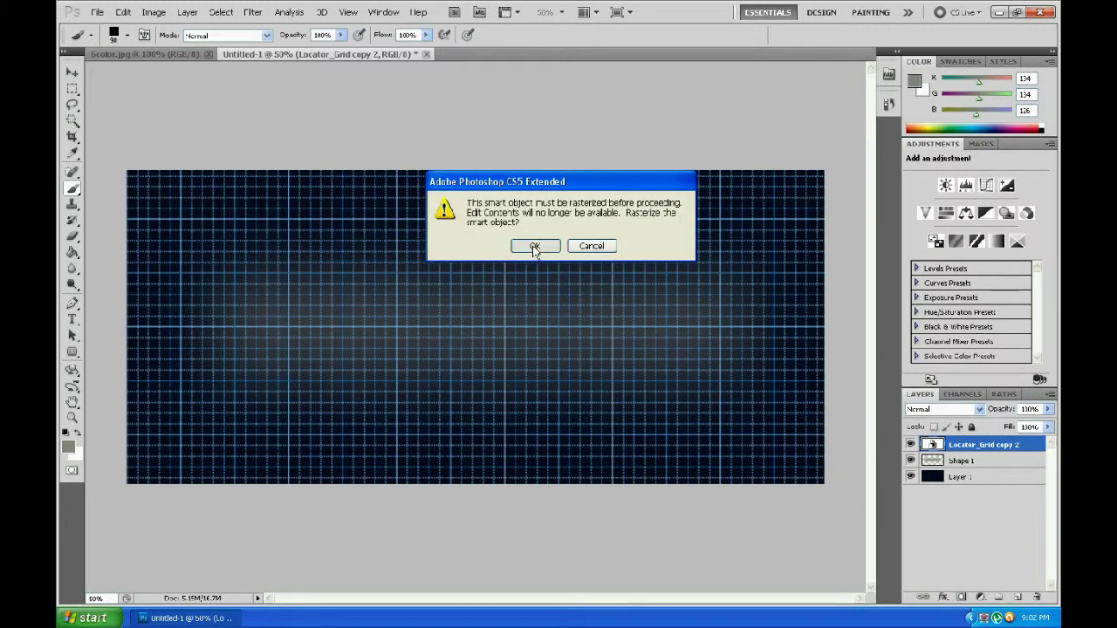
pyautogui.click(532, 247)
# Try a Color Overlay on the grid layer, then undo the red overlay
pyautogui.rightClick(990, 446)
pyautogui.click(1000, 446)
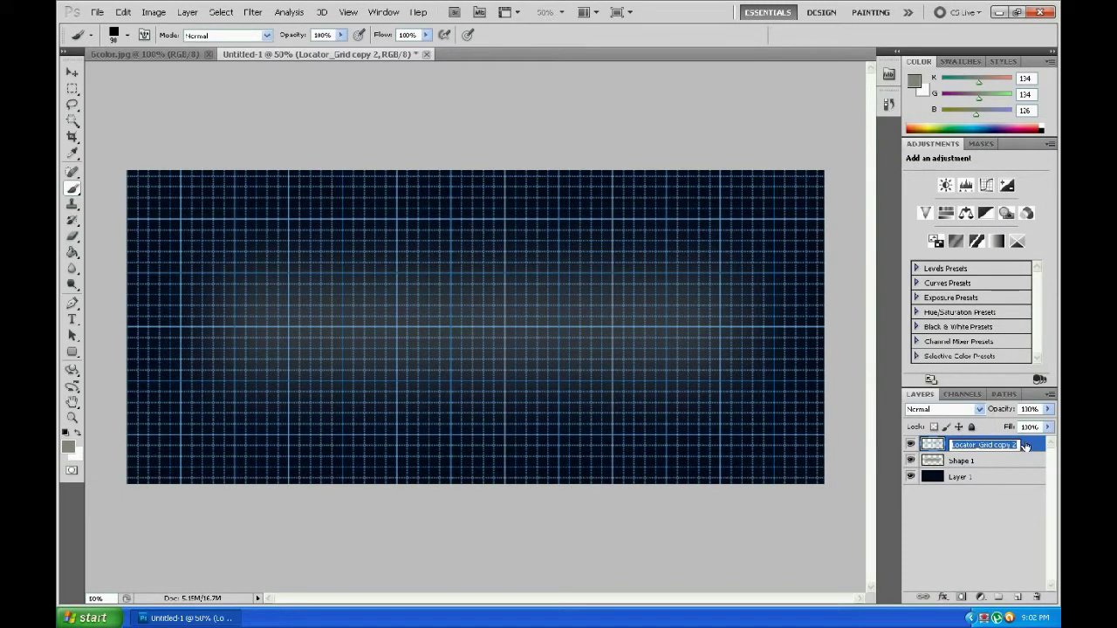
pyautogui.doubleClick(1026, 446)
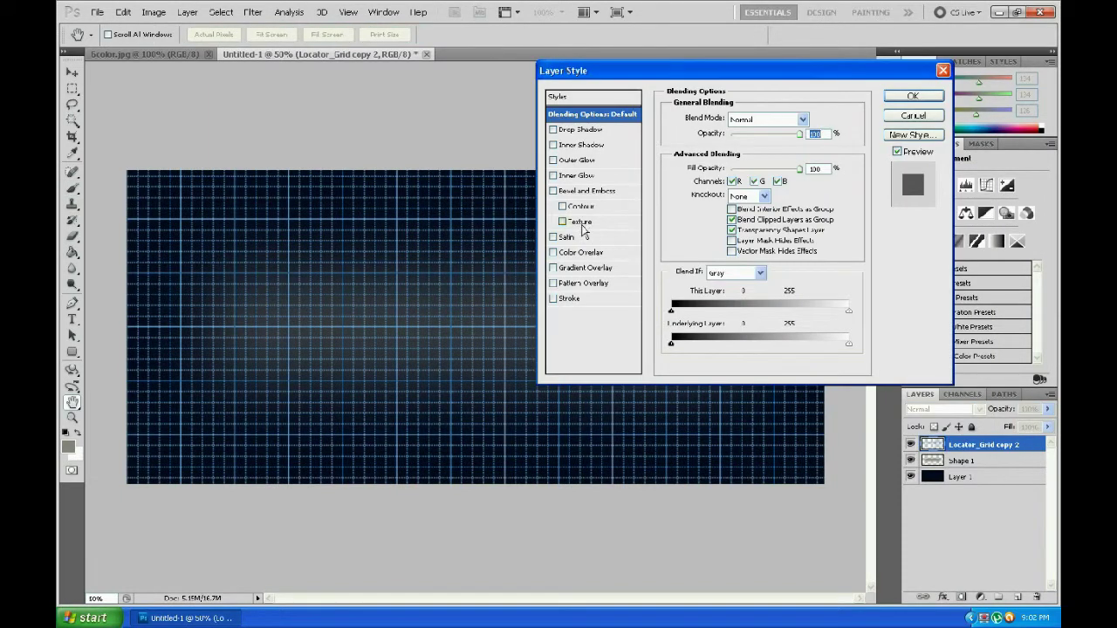
pyautogui.click(558, 252)
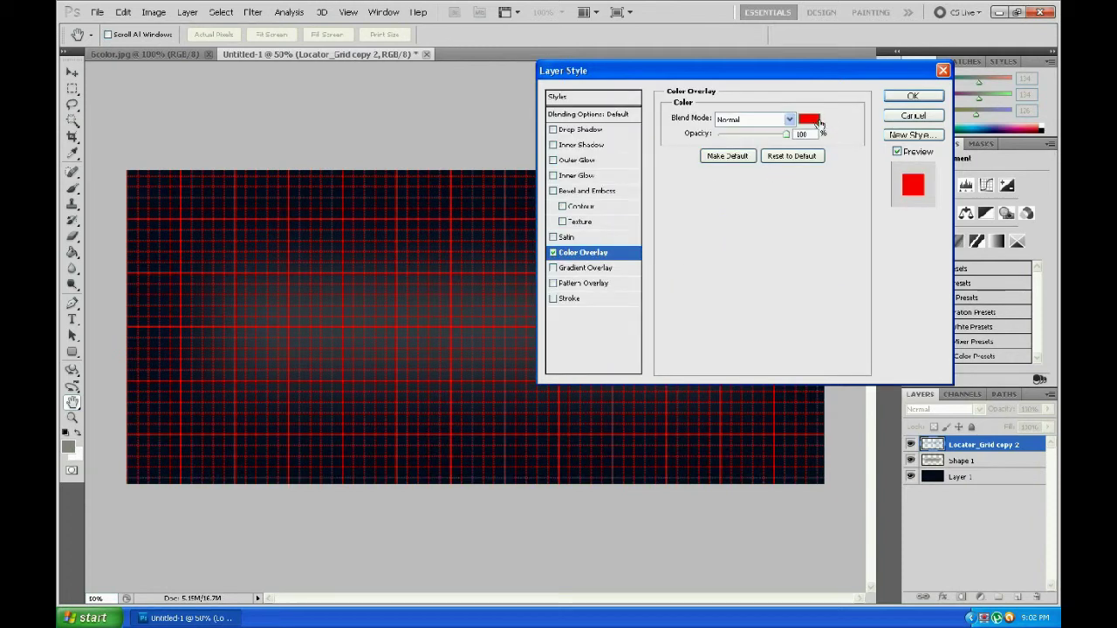
pyautogui.press('Return')
pyautogui.hotkey('ctrl', 'z')
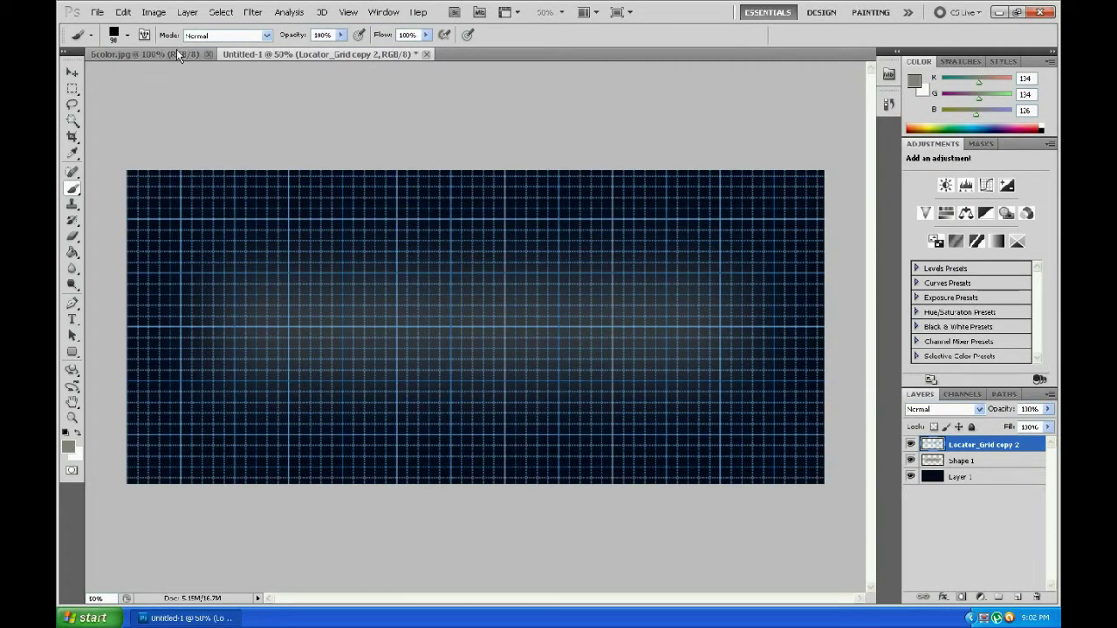
# Sample the Grid swatch (bdbbae) and apply it as the grid layer's Color Overlay
pyautogui.click(176, 49)
pyautogui.keyDown('alt'); pyautogui.click(528, 256); pyautogui.keyUp('alt')
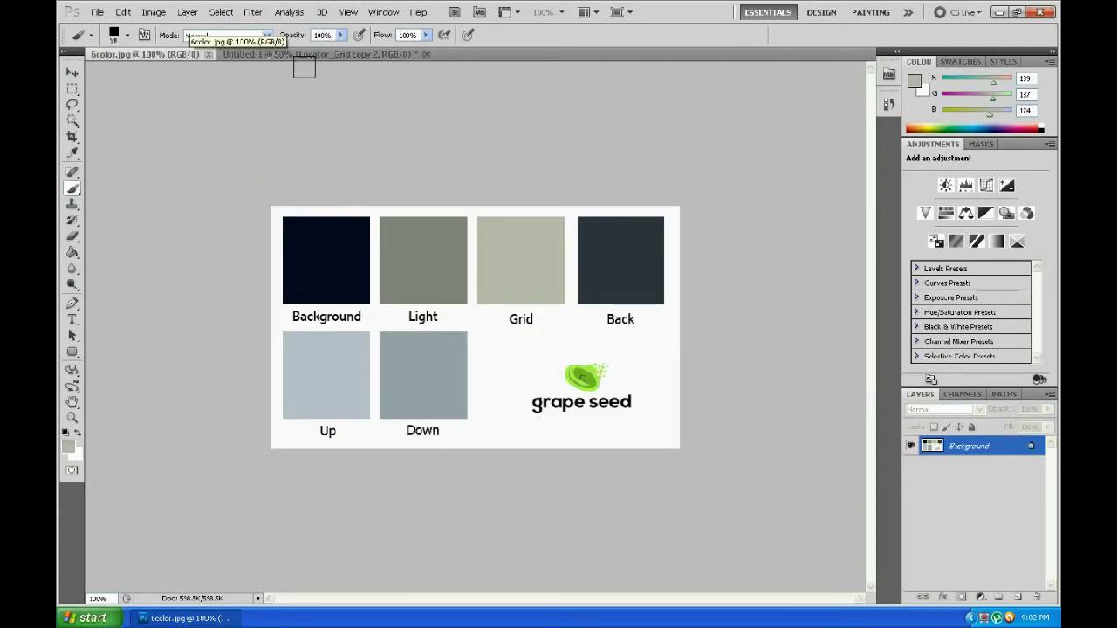
pyautogui.click(319, 53)
pyautogui.doubleClick(1008, 445)
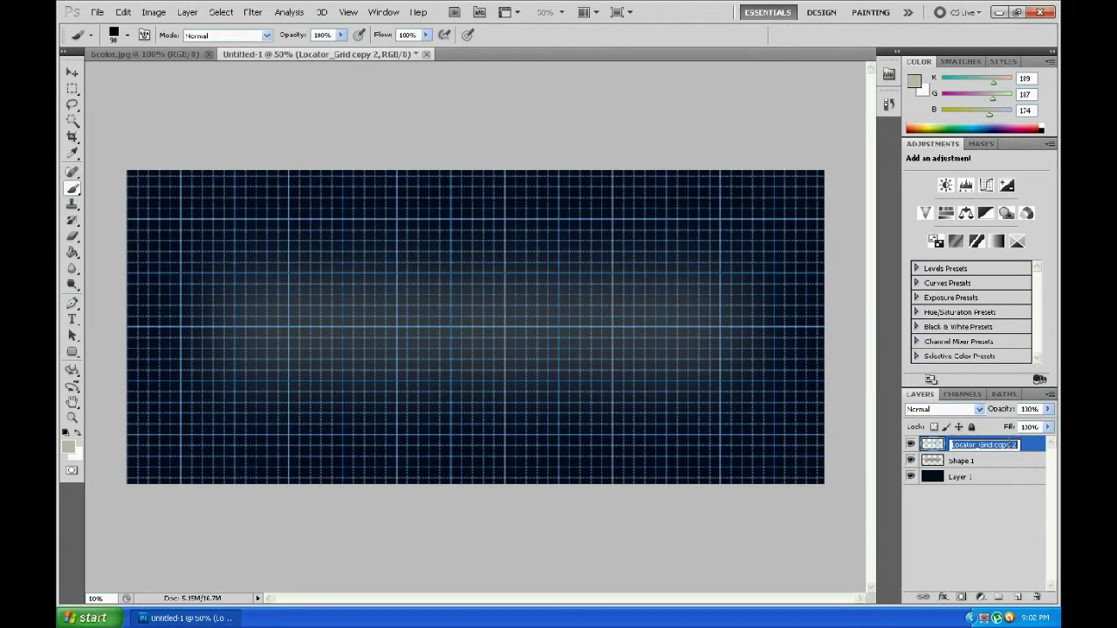
pyautogui.press('Return')
pyautogui.doubleClick(1030, 445)
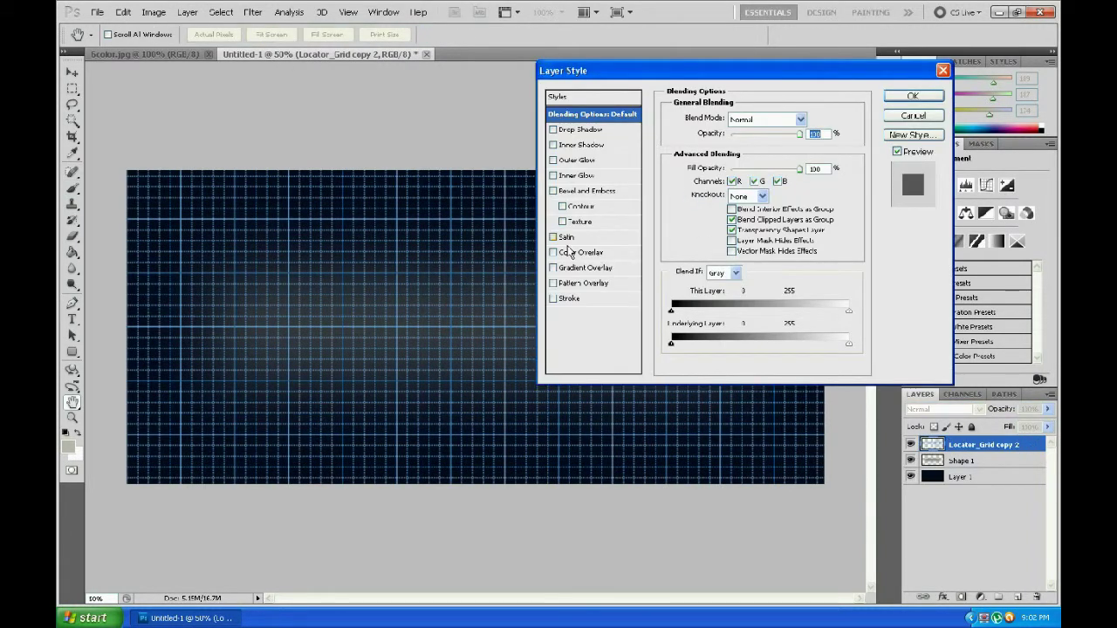
pyautogui.click(573, 253)
pyautogui.click(808, 118)
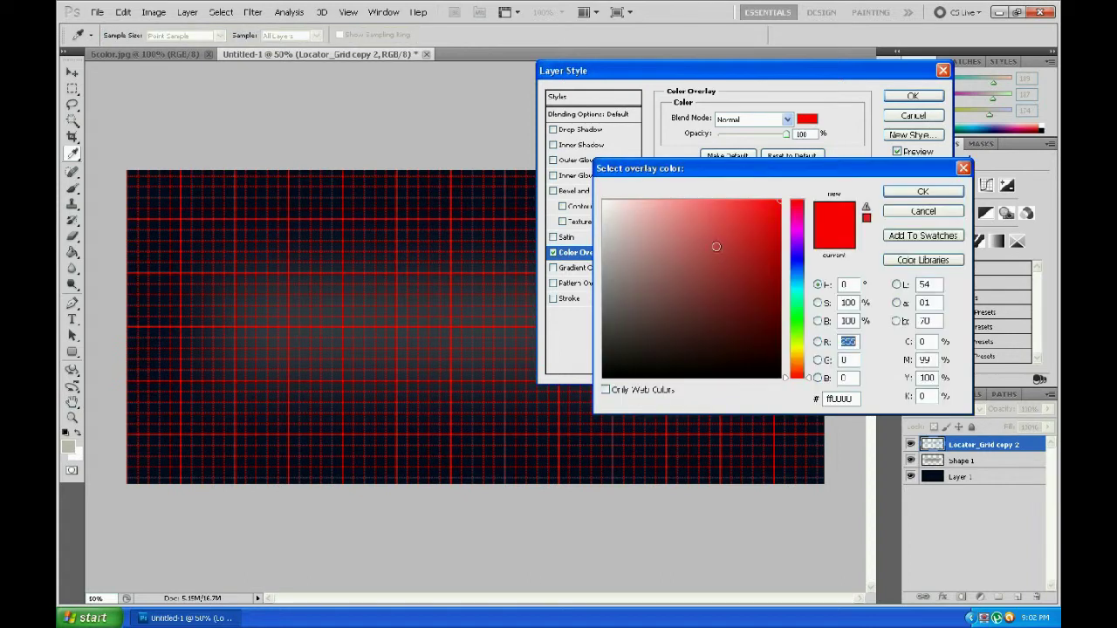
pyautogui.click(427, 309)
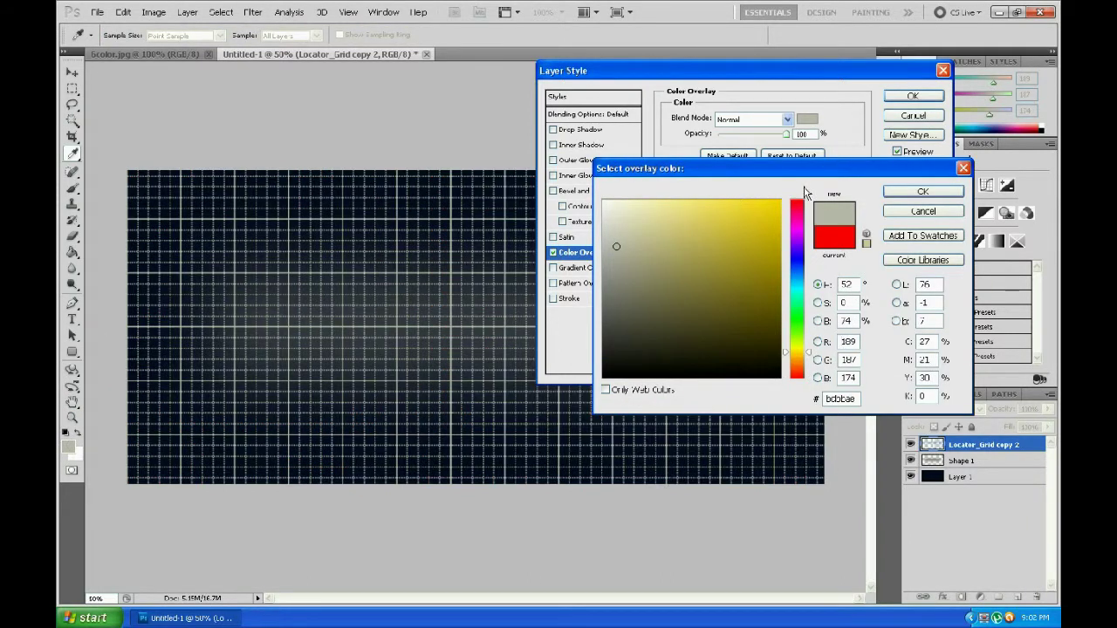
pyautogui.click(922, 191)
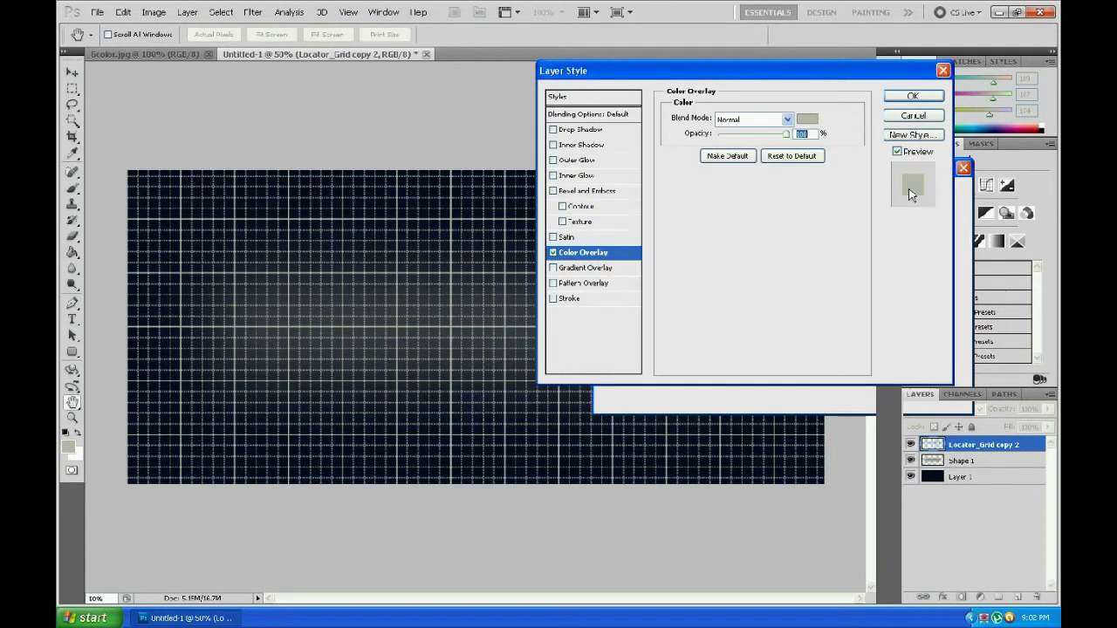
pyautogui.click(912, 96)
# Set the grey grid layer to 15% opacity and 40% fill
pyautogui.click(1042, 445)
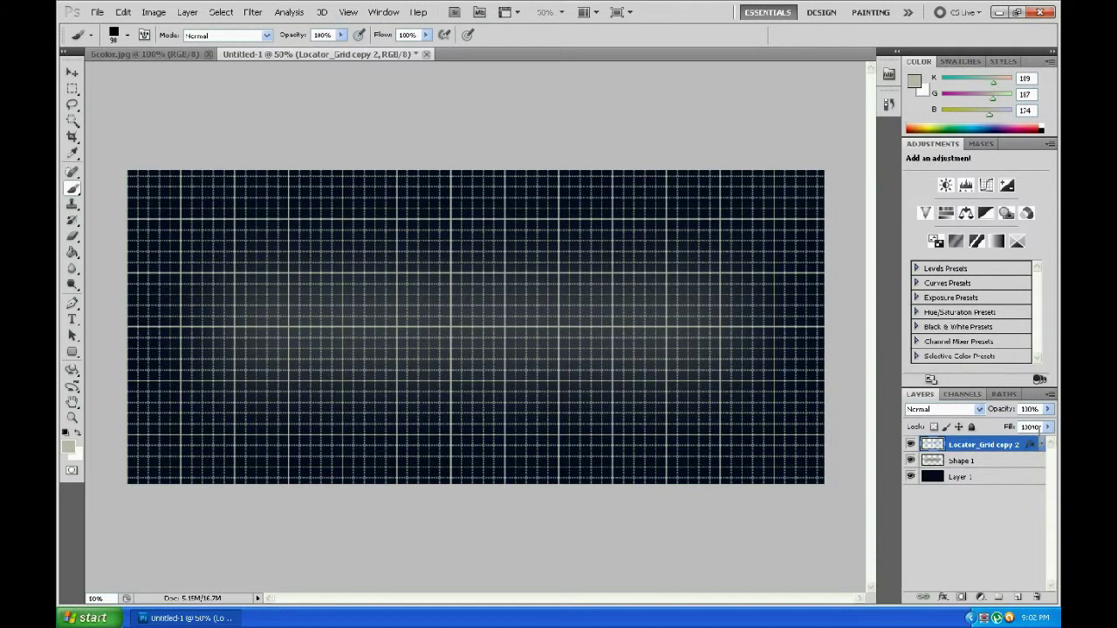
pyautogui.write('0')
pyautogui.press('Return')
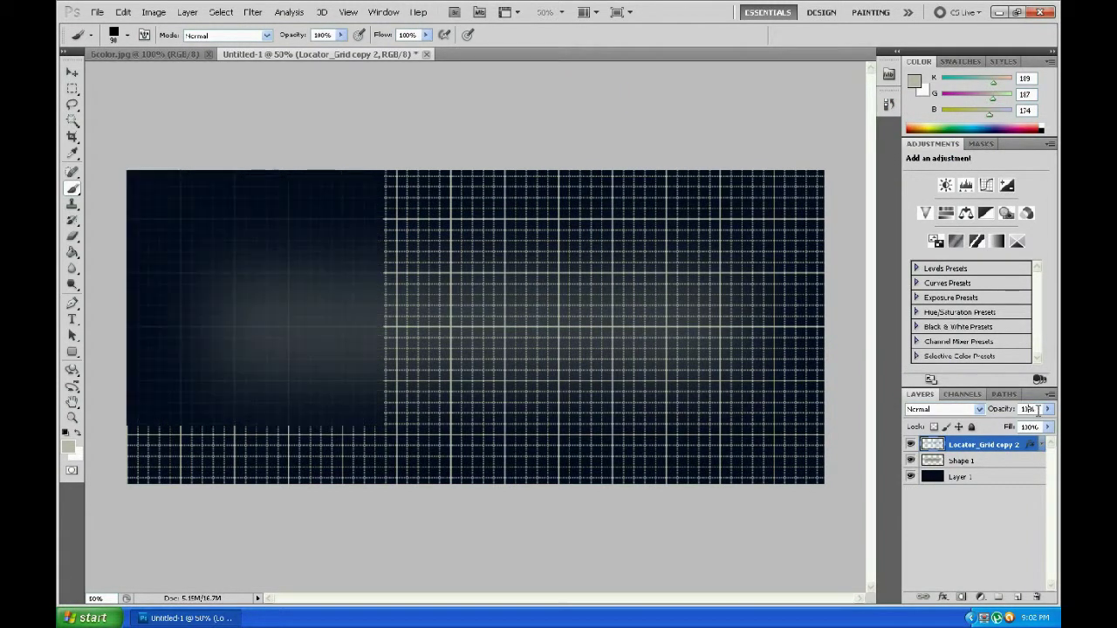
pyautogui.write('13')
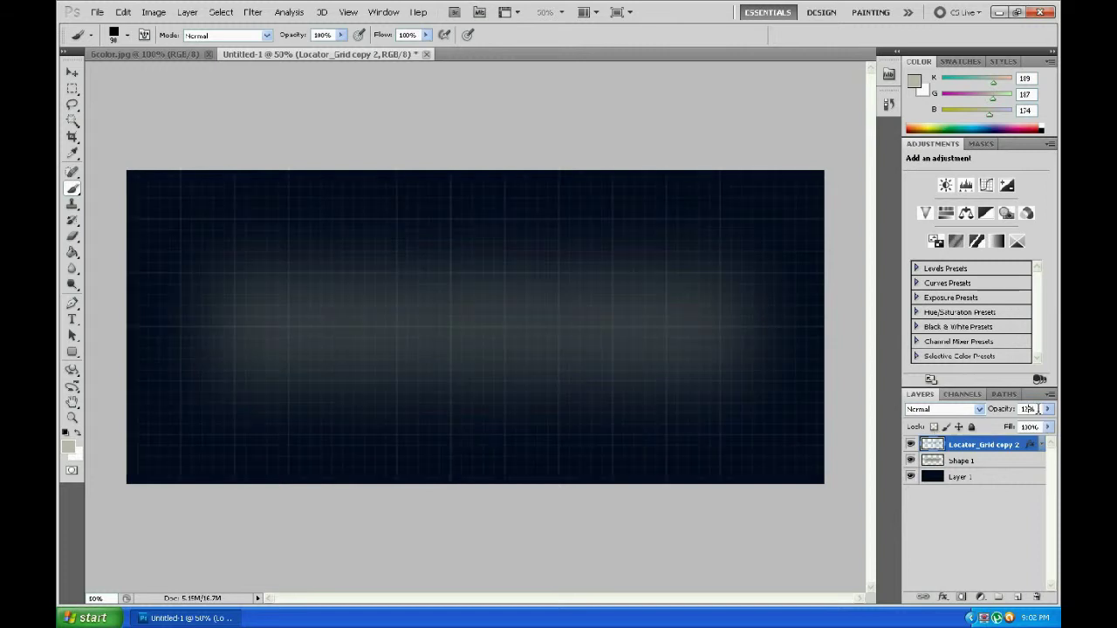
pyautogui.press('BackSpace')
pyautogui.write('5')
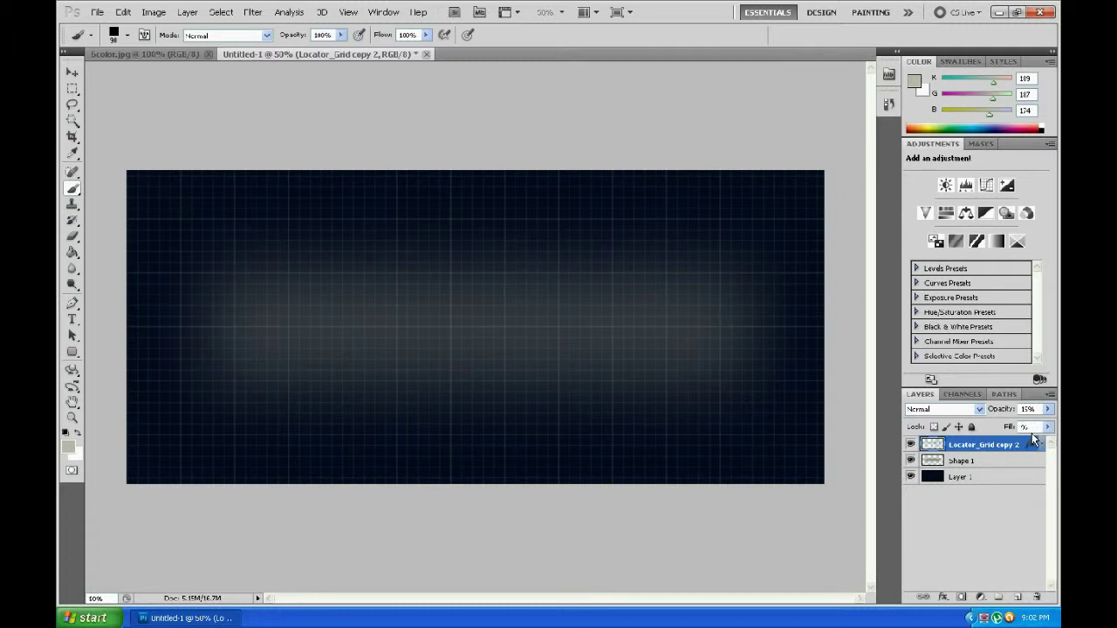
pyautogui.write('40')
# Draw a pale grey rounded rectangle with 30 px radius at the banner centre
pyautogui.click(74, 354)
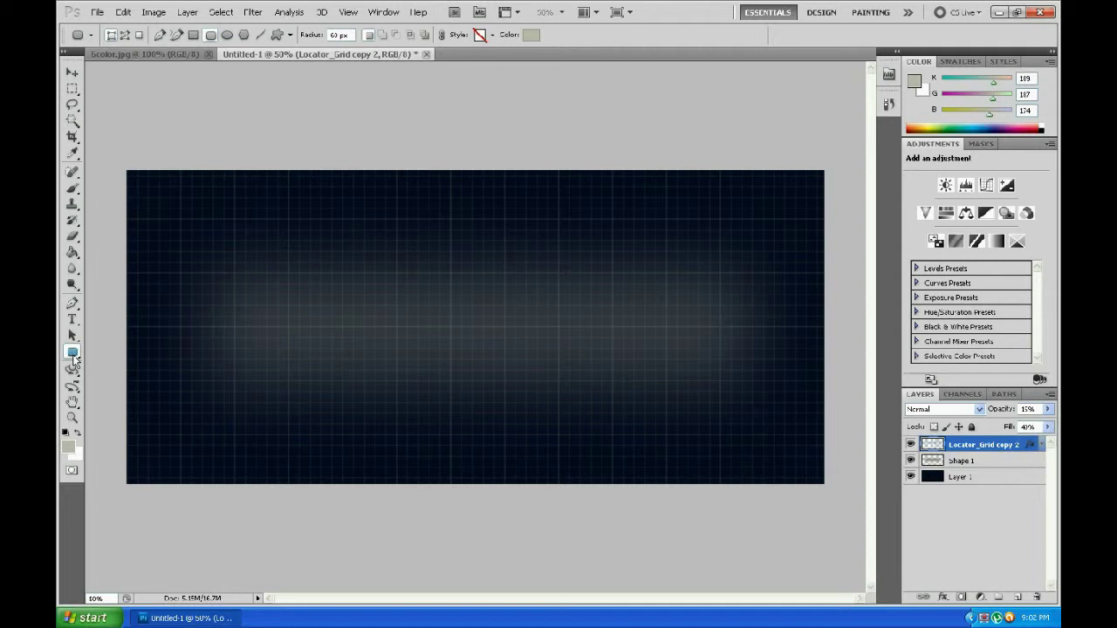
pyautogui.doubleClick(337, 35)
pyautogui.write('30')
pyautogui.moveTo(358, 283)
pyautogui.mouseDown()
pyautogui.moveTo(503, 335)
pyautogui.moveTo(493, 338)
pyautogui.mouseUp()
# Narrow the button shape slightly and nudge it to the right
pyautogui.click(72, 72)
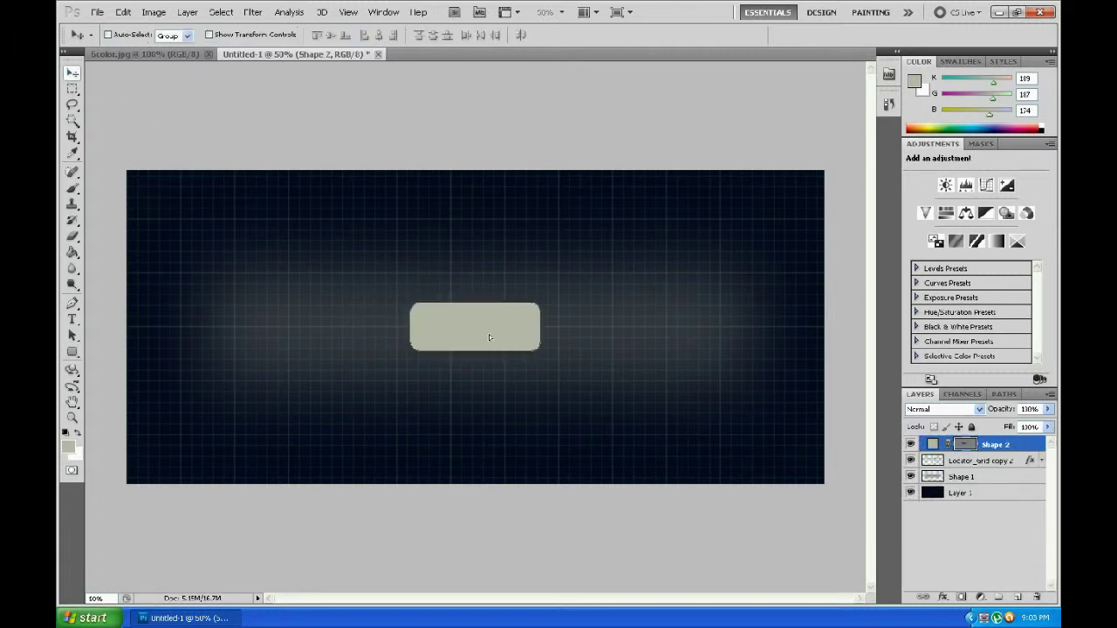
pyautogui.hotkey('ctrl', '-')
pyautogui.hotkey('ctrl', '-')
pyautogui.hotkey('ctrl', '+')
pyautogui.hotkey('ctrl', '+')
pyautogui.hotkey('ctrl', '+')
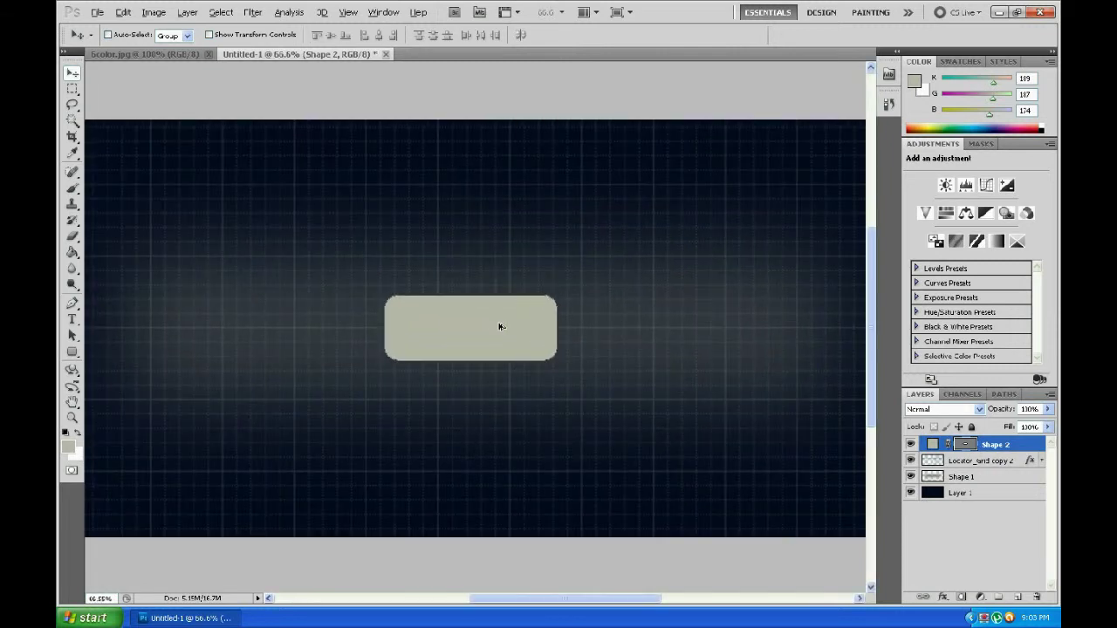
pyautogui.scroll(-1, 500, 327)
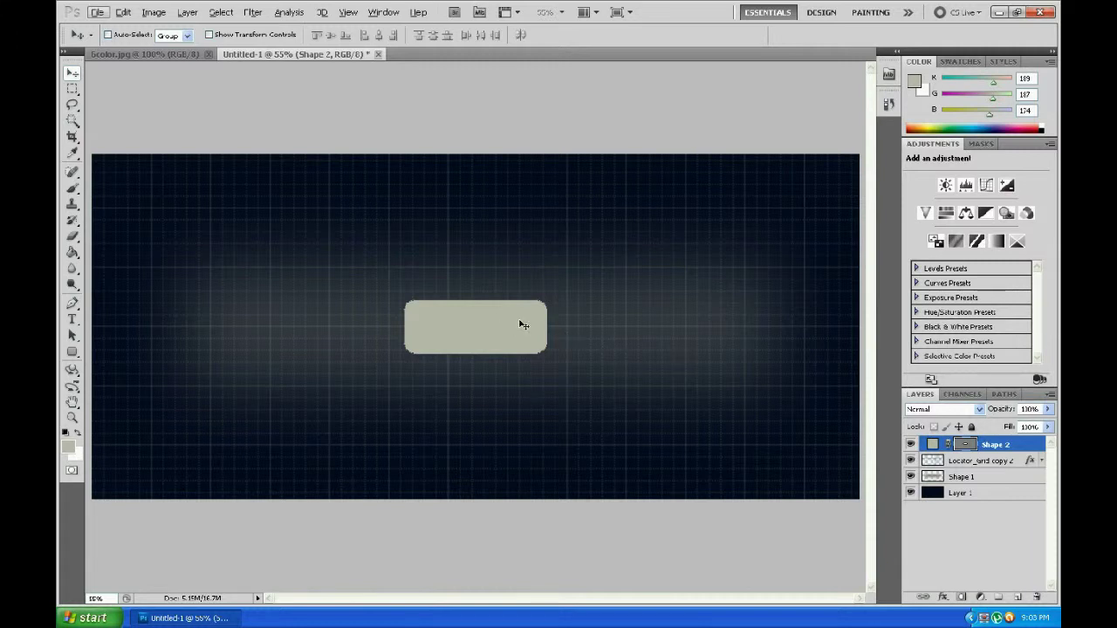
pyautogui.hotkey('ctrl', 't')
pyautogui.moveTo(546, 327); pyautogui.dragTo(543, 327)
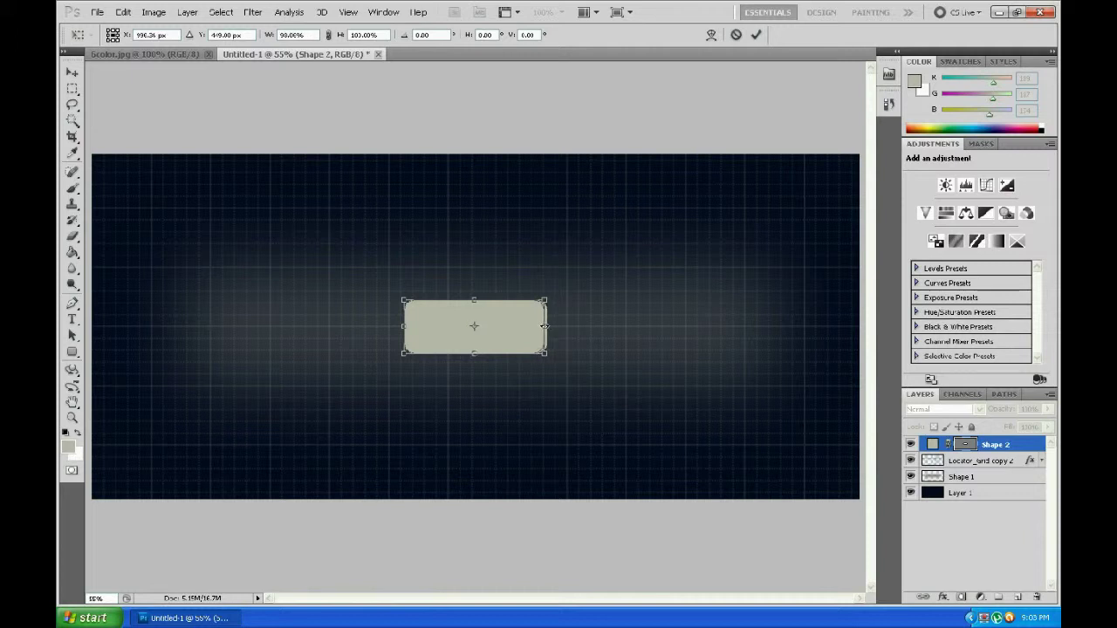
pyautogui.press('Return')
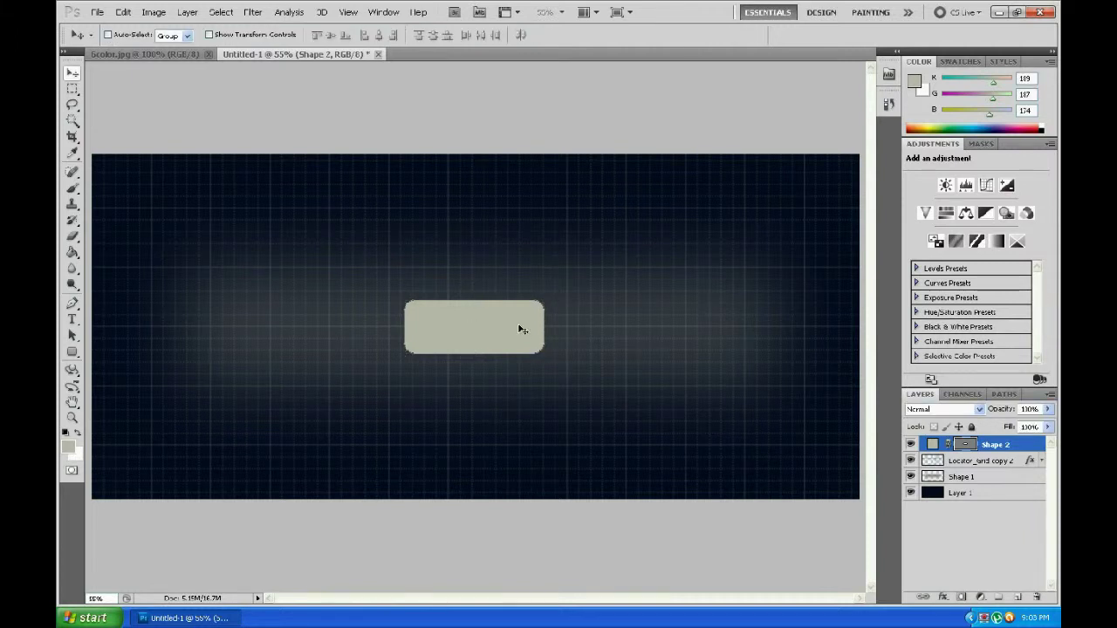
pyautogui.press('Right')
# Recolour the Shape 2 button to the bluish-grey Up swatch, bbc3ce
pyautogui.click(188, 58)
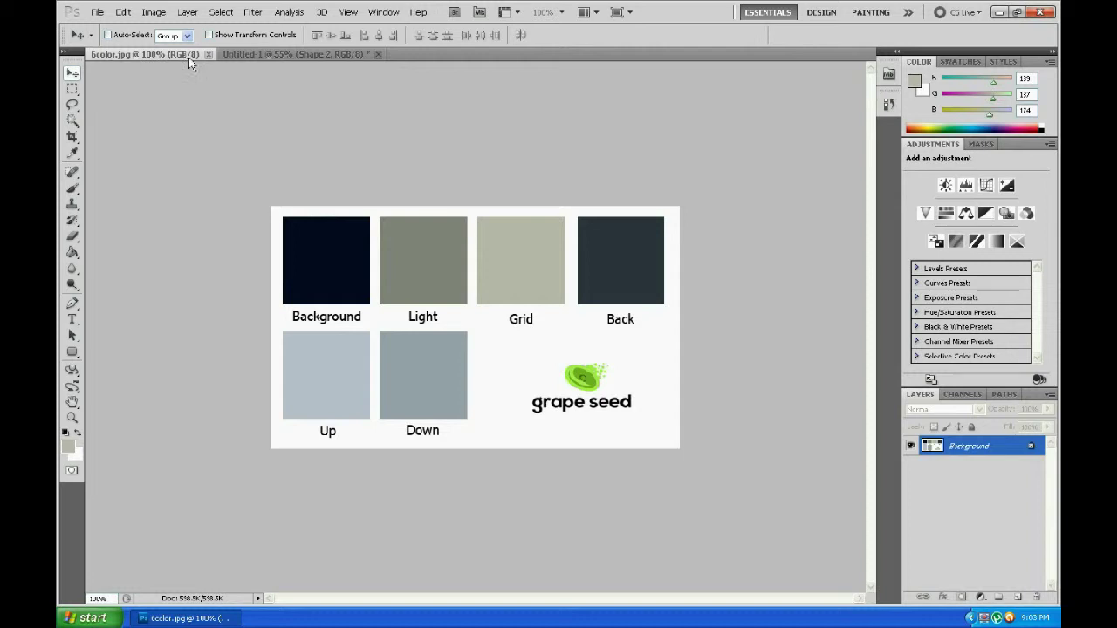
pyautogui.click(74, 191)
pyautogui.keyDown('alt'); pyautogui.click(316, 347); pyautogui.keyUp('alt')
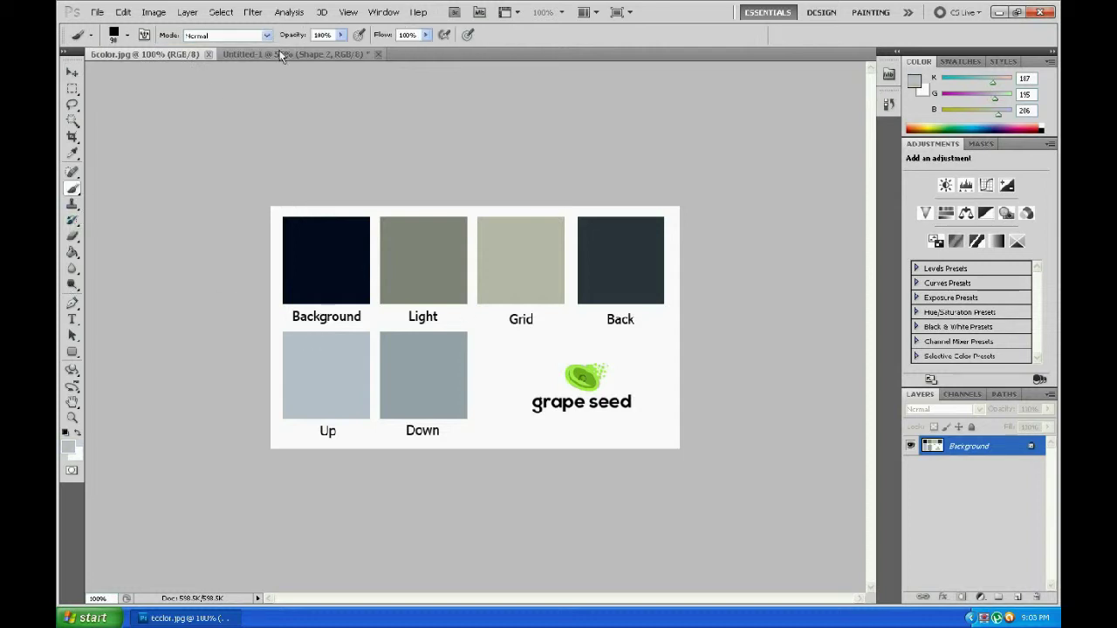
pyautogui.click(280, 54)
pyautogui.doubleClick(932, 445)
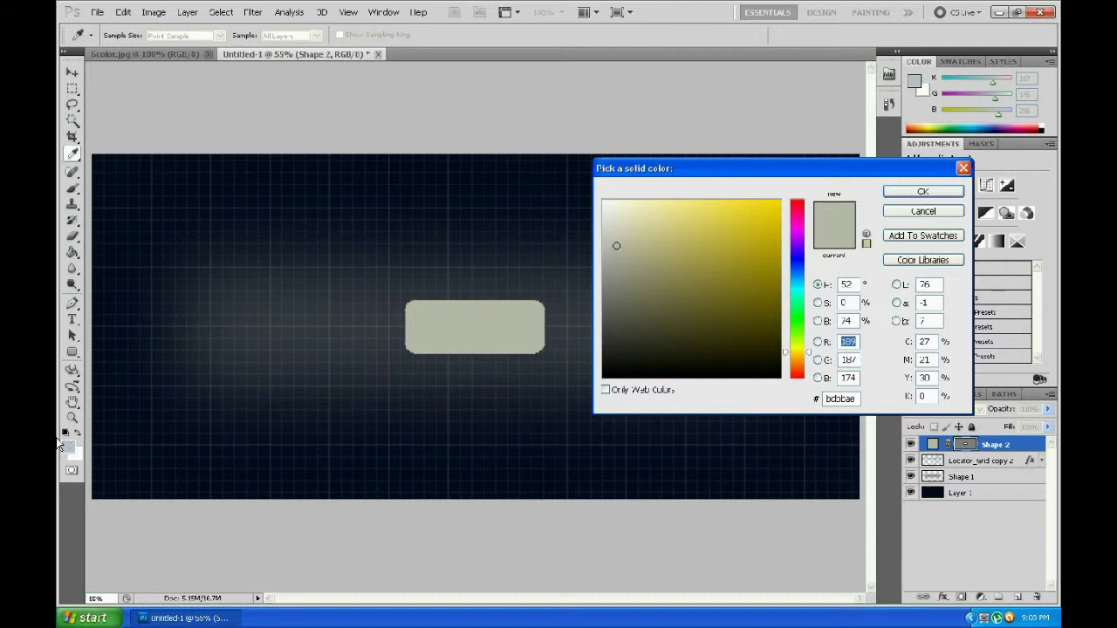
pyautogui.click(68, 443)
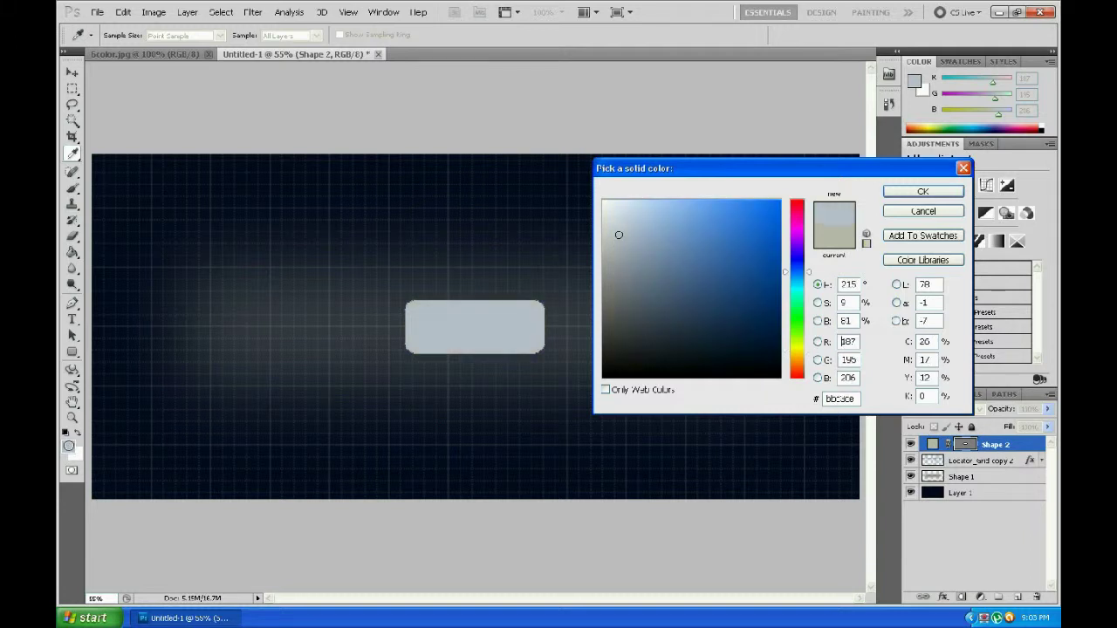
pyautogui.click(903, 196)
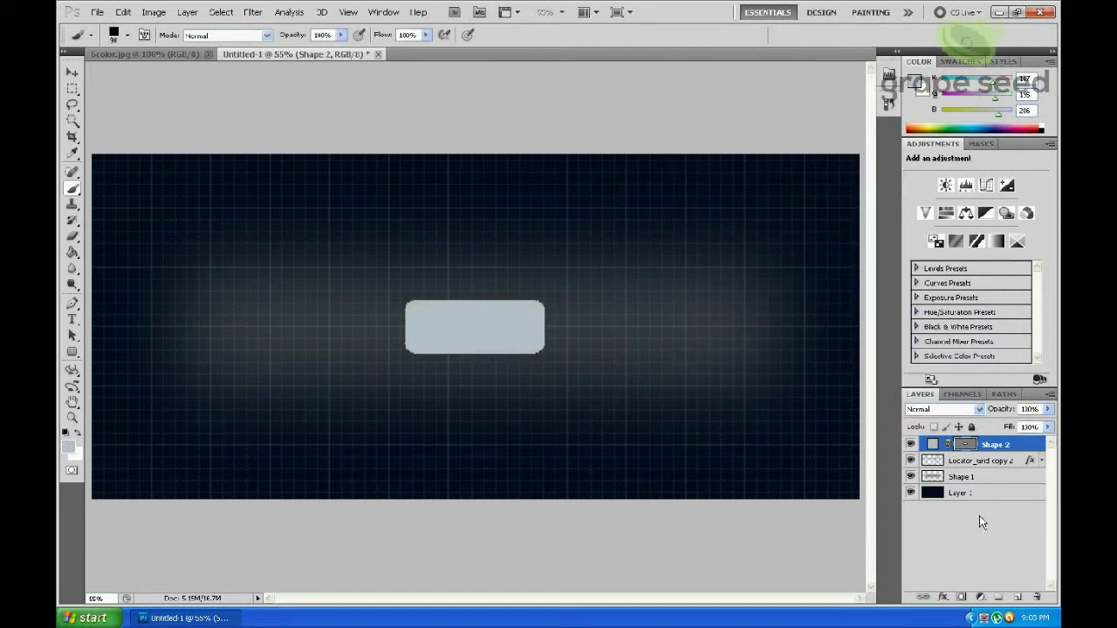
# Add a new layer clipped to the button and draw a wide rounded rectangle across it
pyautogui.click(1015, 596)
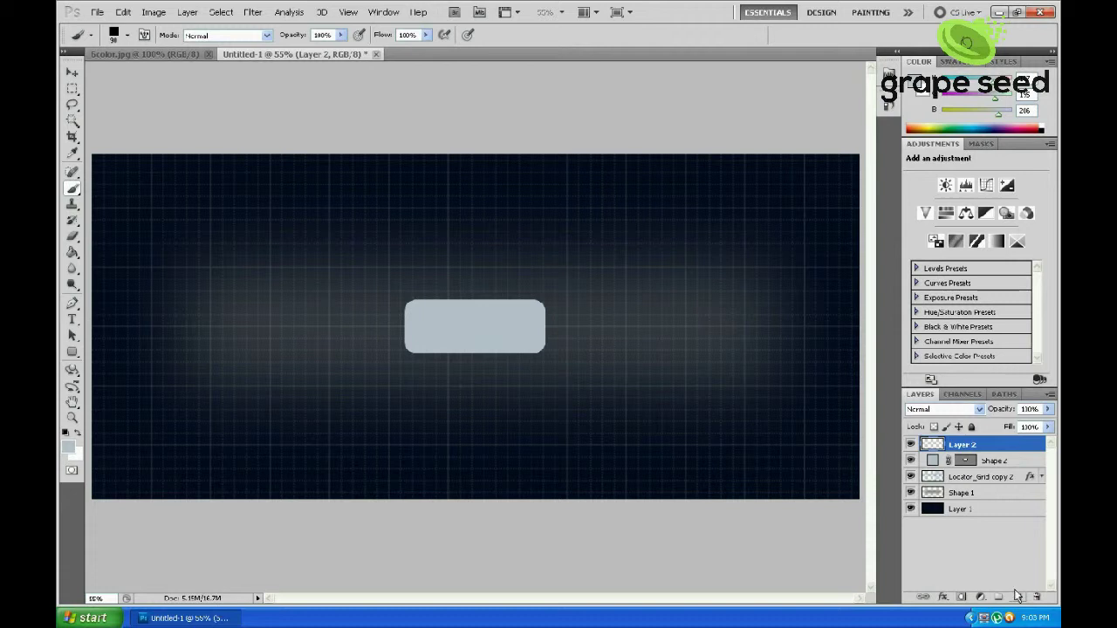
pyautogui.rightClick(974, 446)
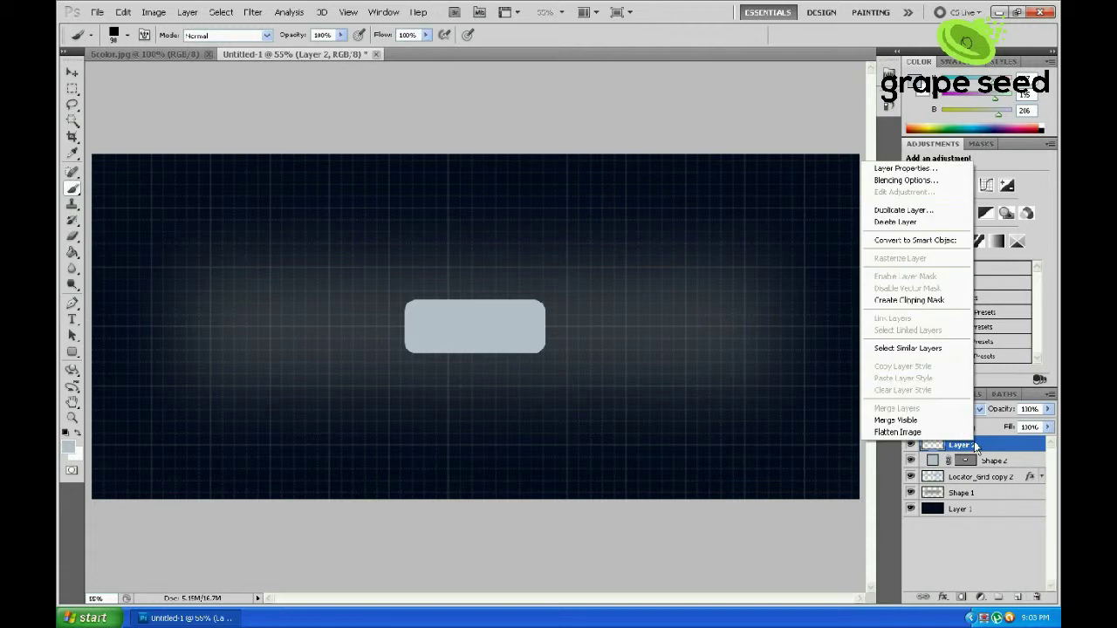
pyautogui.click(935, 305)
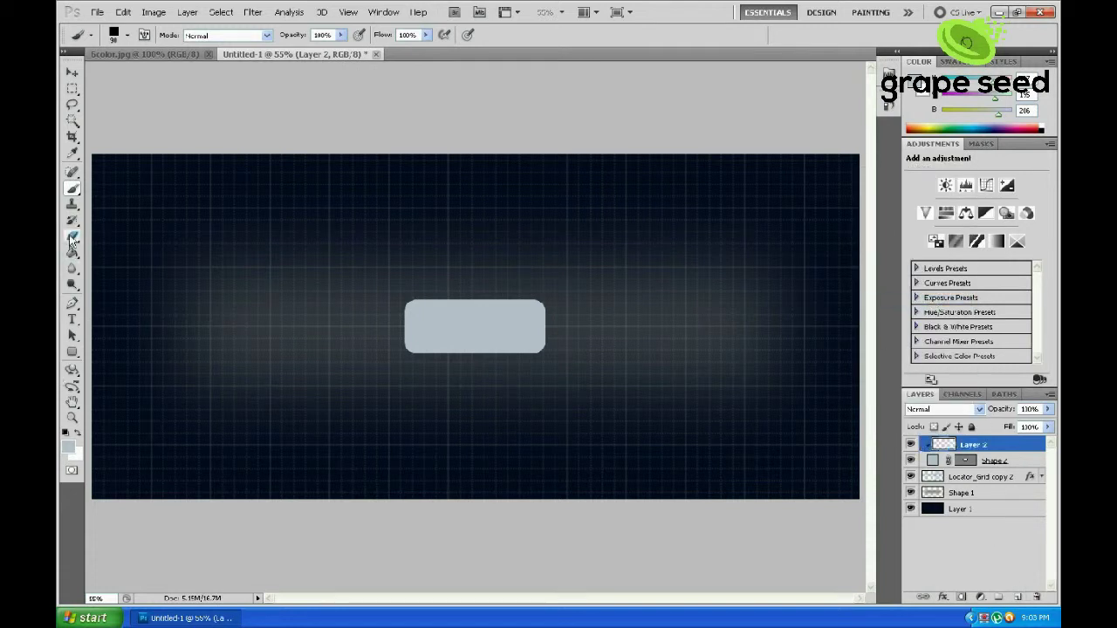
pyautogui.click(72, 353)
pyautogui.moveTo(219, 240); pyautogui.dragTo(715, 326)
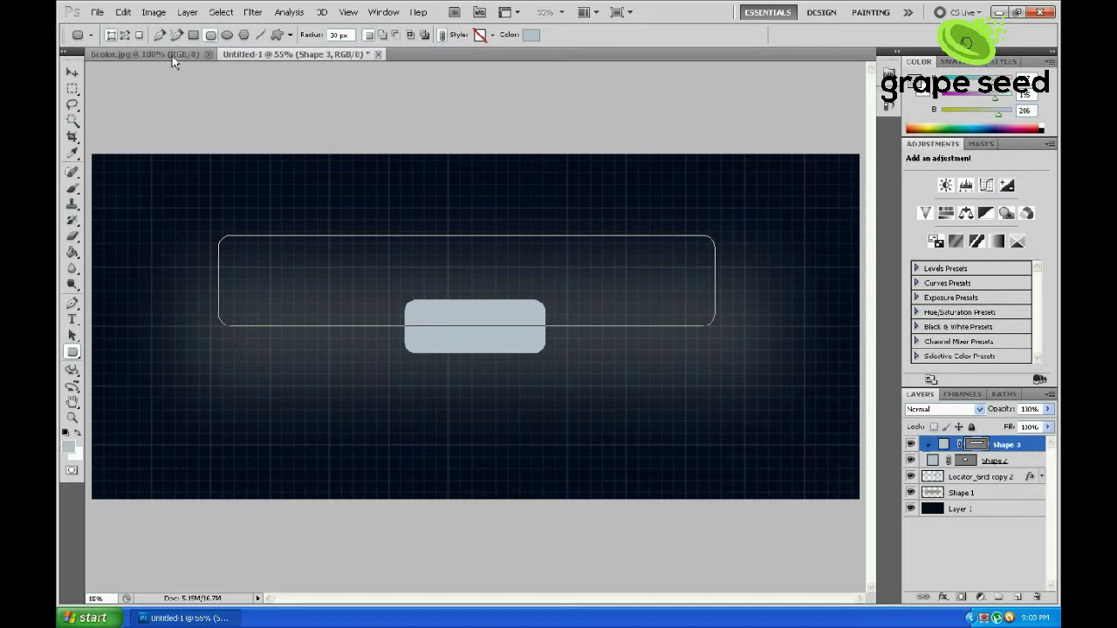
# Colour the new rounded-rectangle shape with the sampled Down swatch grey
pyautogui.click(166, 54)
pyautogui.click(72, 187)
pyautogui.keyDown('alt'); pyautogui.click(419, 368); pyautogui.keyUp('alt')
pyautogui.click(282, 54)
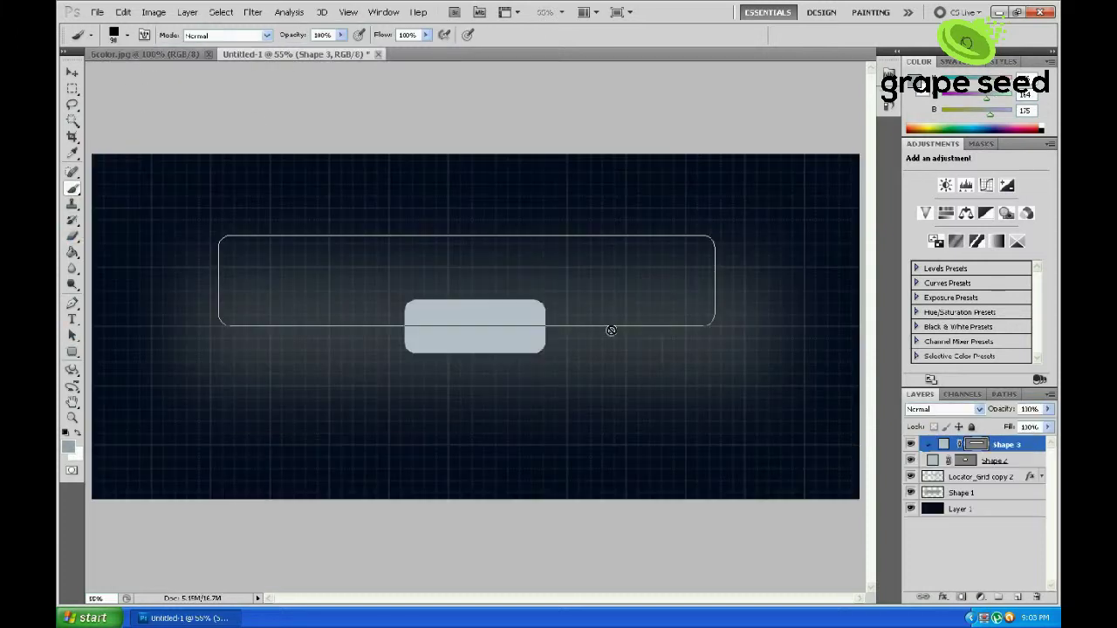
pyautogui.doubleClick(944, 444)
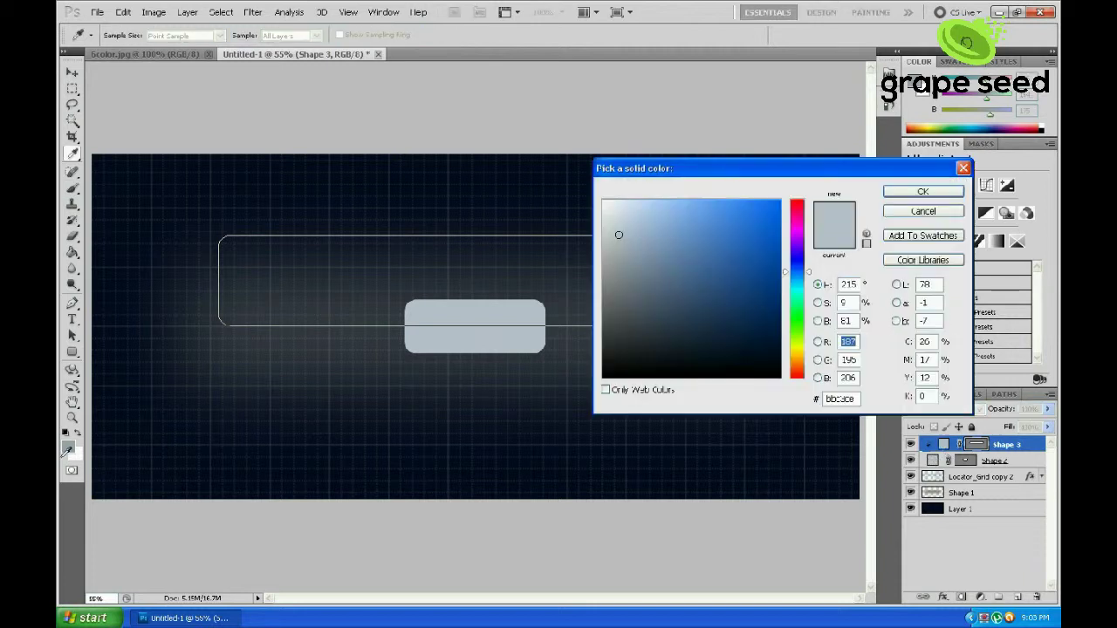
pyautogui.click(68, 449)
pyautogui.click(895, 194)
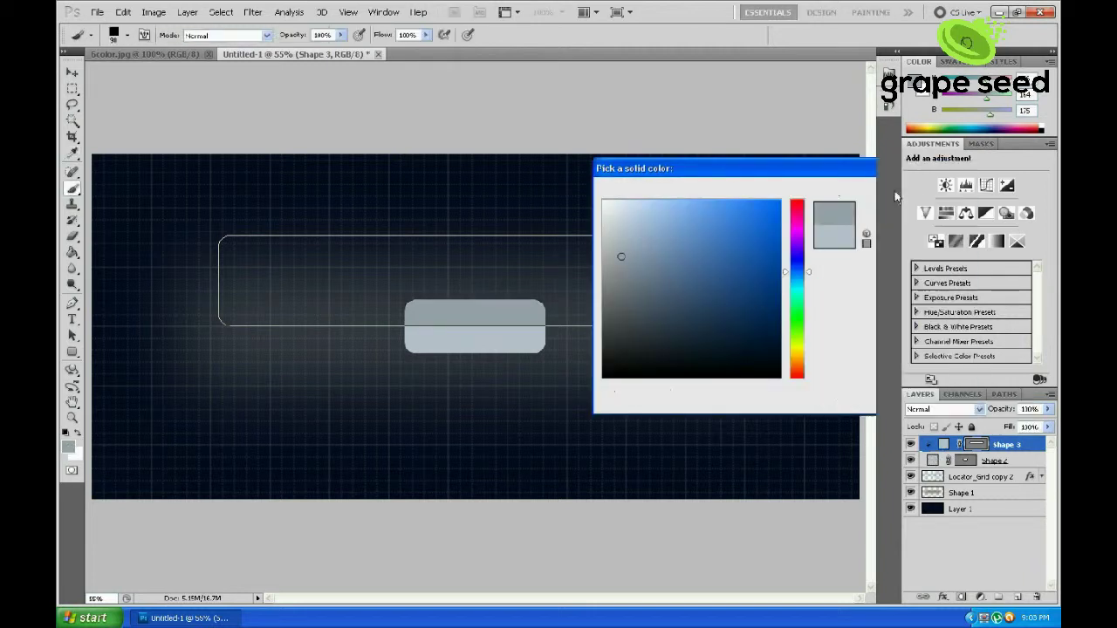
# Move the grey outline shape down over the button's lower half
pyautogui.press('v')
pyautogui.moveTo(507, 319); pyautogui.dragTo(516, 408)
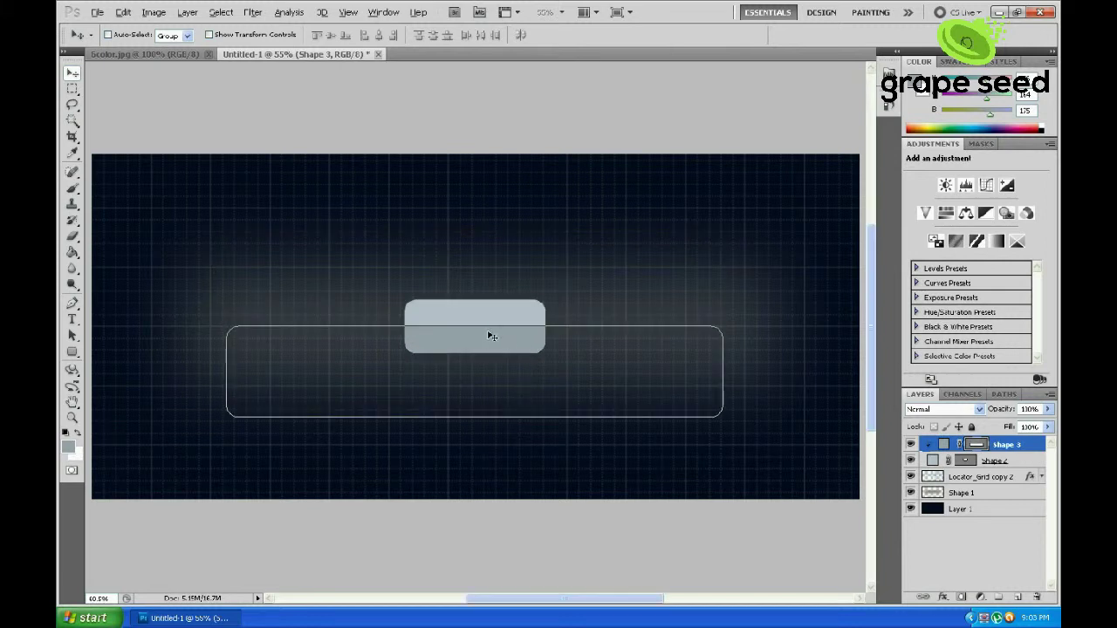
pyautogui.moveTo(494, 332); pyautogui.dragTo(571, 363)
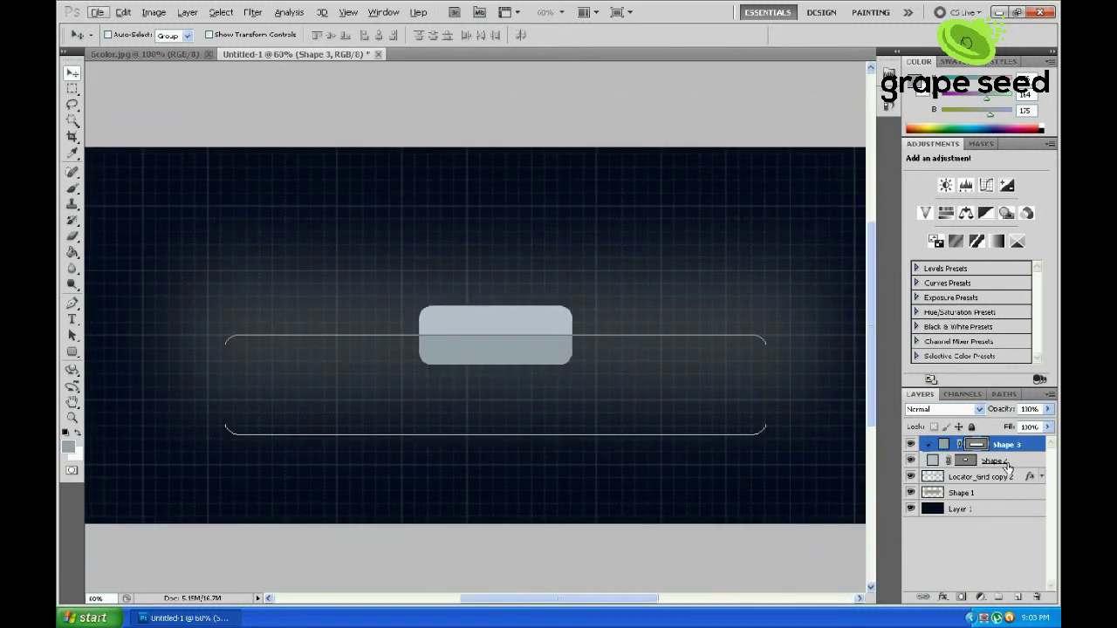
# Merge Shape 2 and Shape 3 into a smart object and rasterize it
pyautogui.keyDown('shift'); pyautogui.click(1004, 460); pyautogui.keyUp('shift')
pyautogui.rightClick(1012, 449)
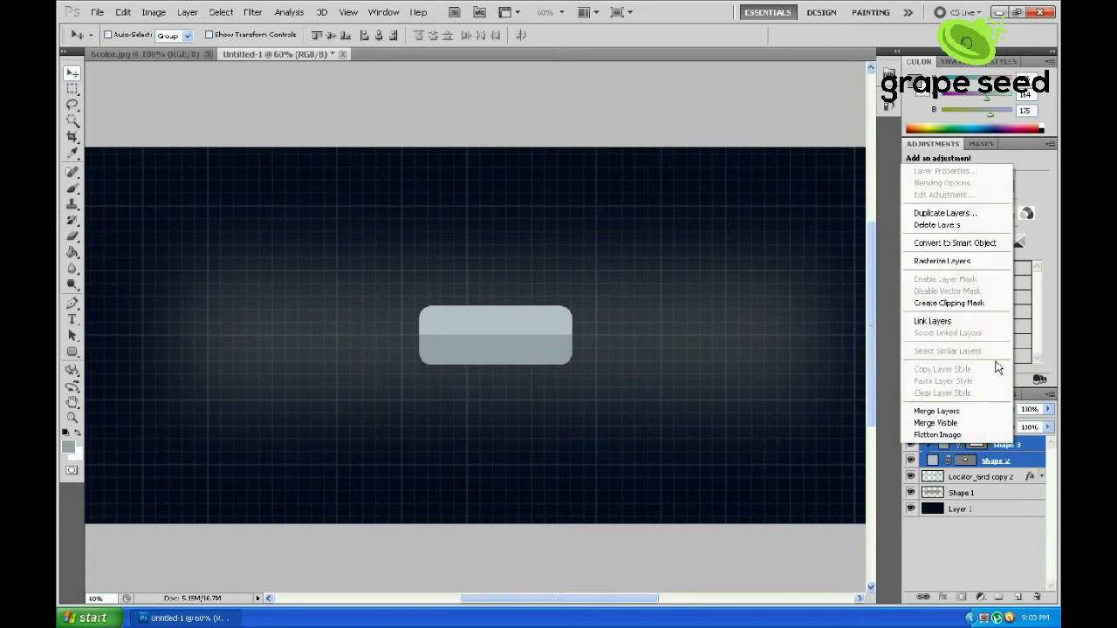
pyautogui.click(957, 244)
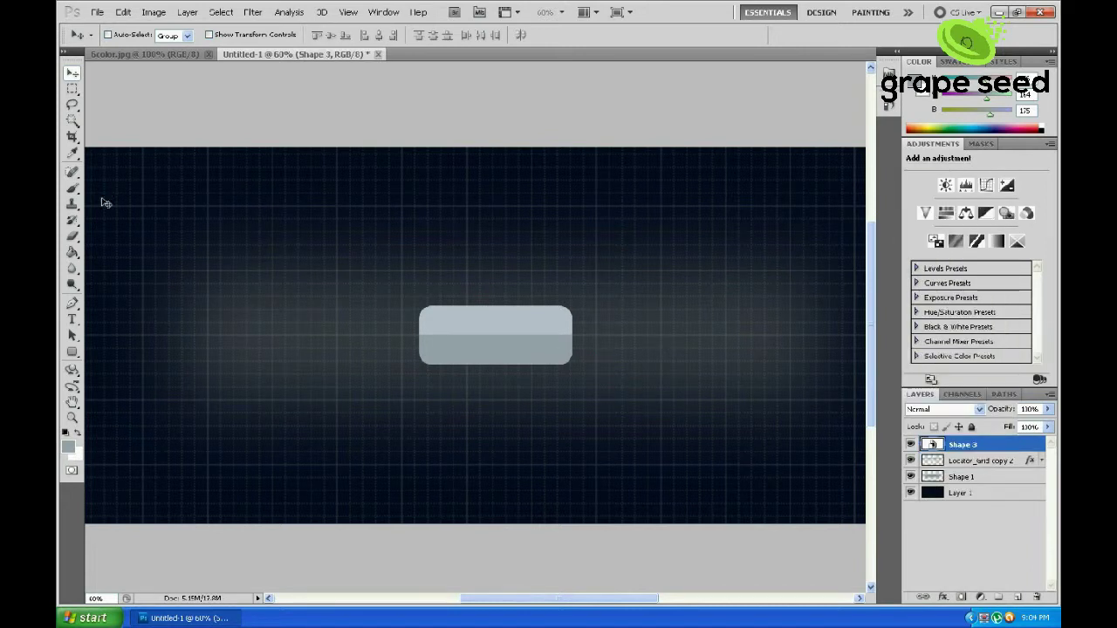
pyautogui.click(72, 188)
pyautogui.click(369, 286)
pyautogui.click(510, 247)
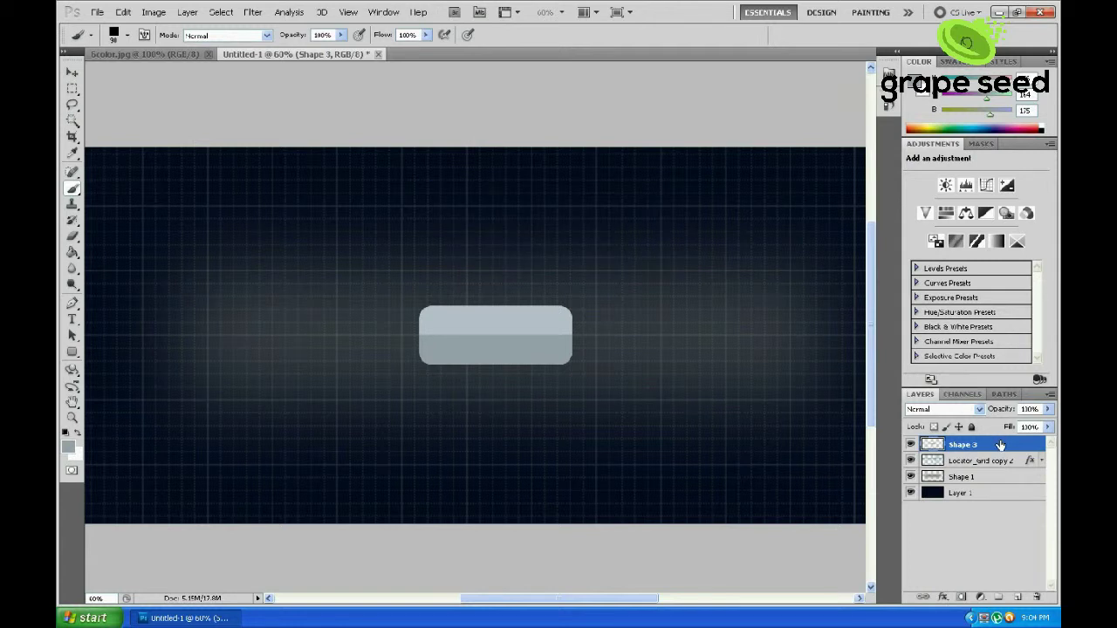
# Enable Bevel and Emboss on Shape 3 with size 10 and angle 100
pyautogui.doubleClick(1000, 445)
pyautogui.moveTo(769, 83); pyautogui.dragTo(834, 92)
pyautogui.click(626, 206)
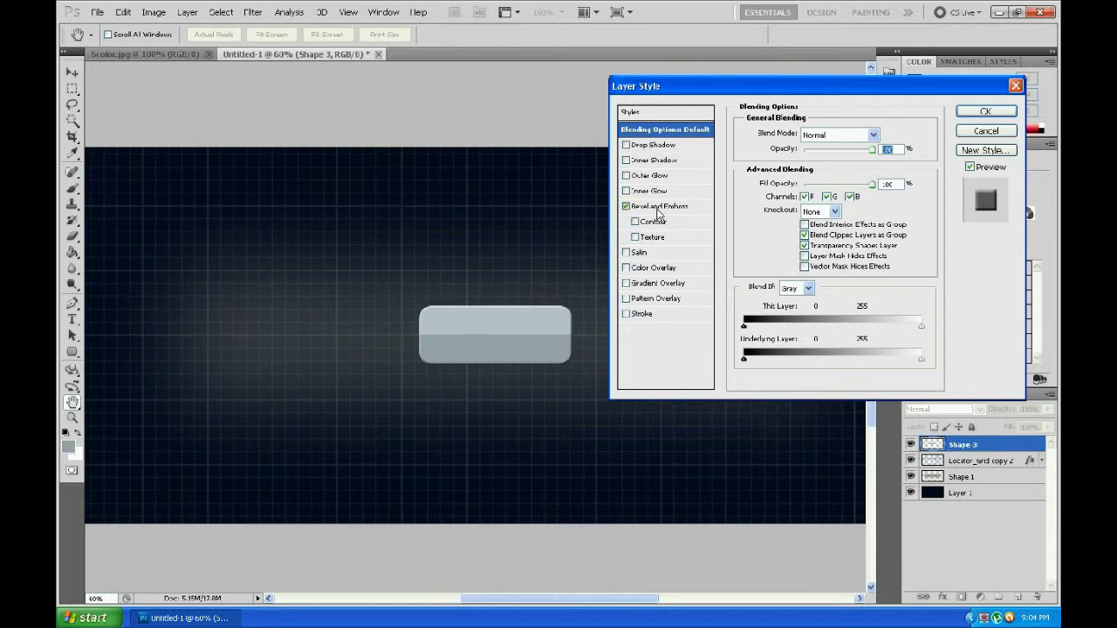
pyautogui.click(661, 207)
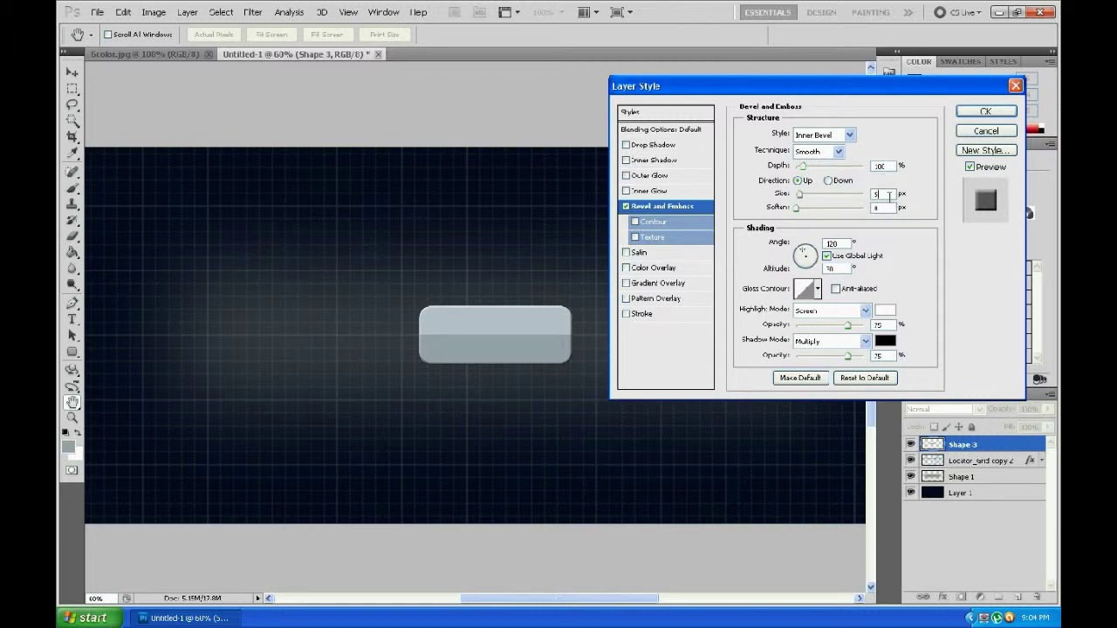
pyautogui.press('BackSpace')
pyautogui.write('10')
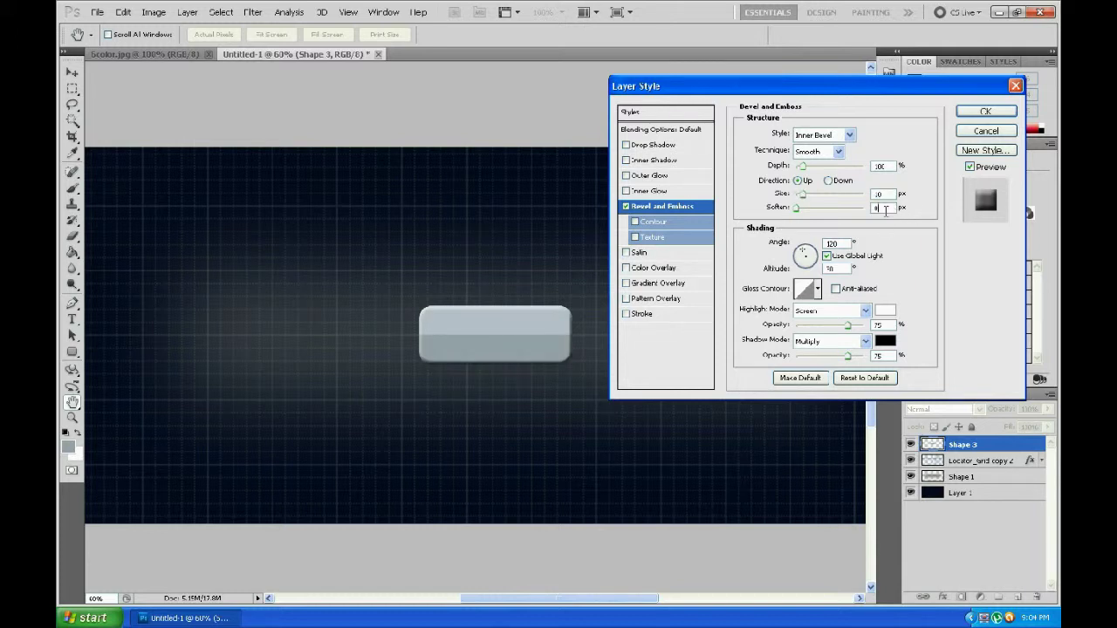
pyautogui.click(886, 209)
pyautogui.write('100')
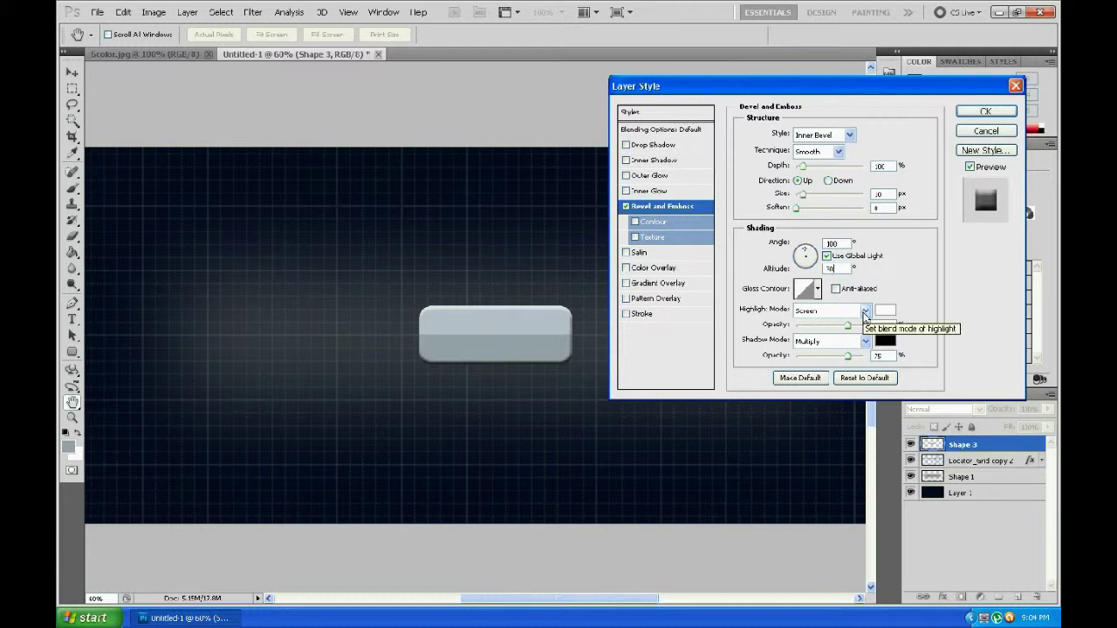
# Set bevel shadow to Soft Light at 70%, highlight to 85%, and enable Contour
pyautogui.click(865, 339)
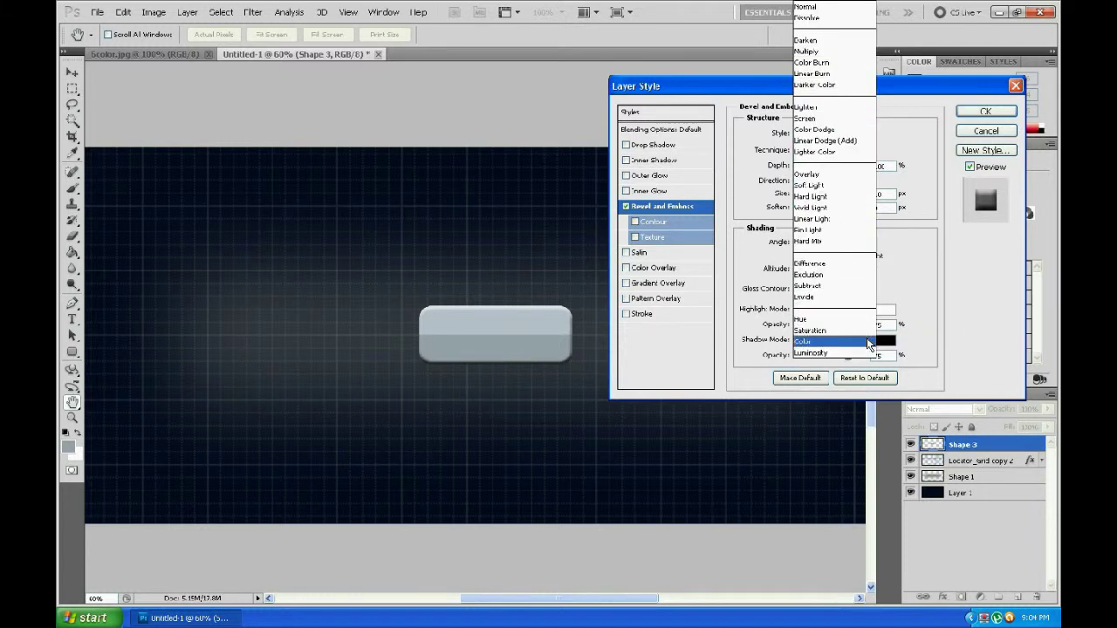
pyautogui.click(842, 186)
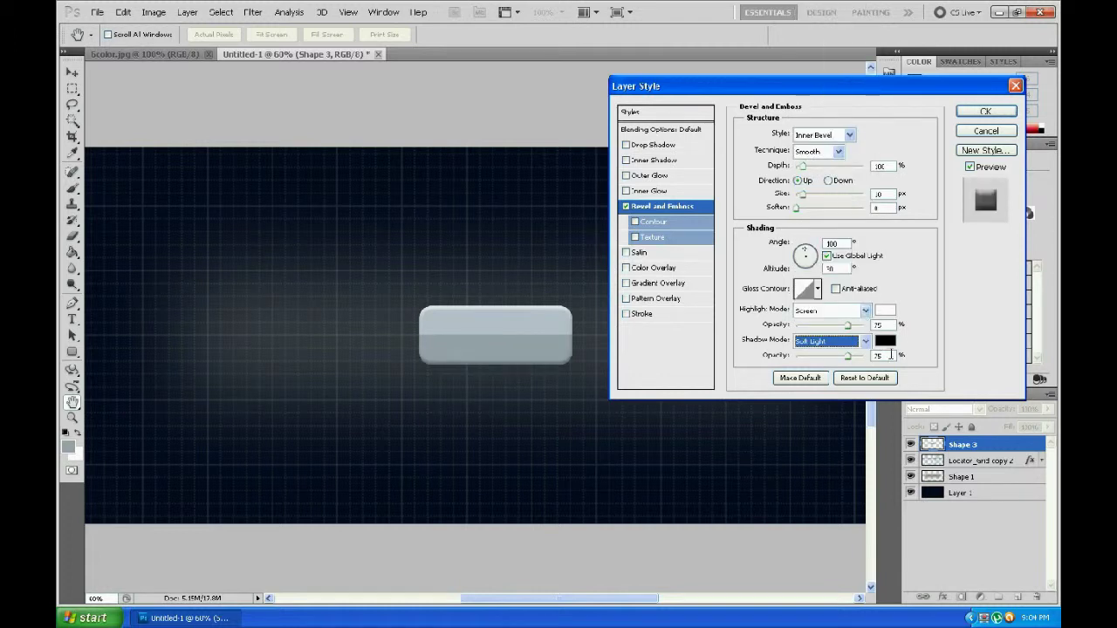
pyautogui.doubleClick(882, 355)
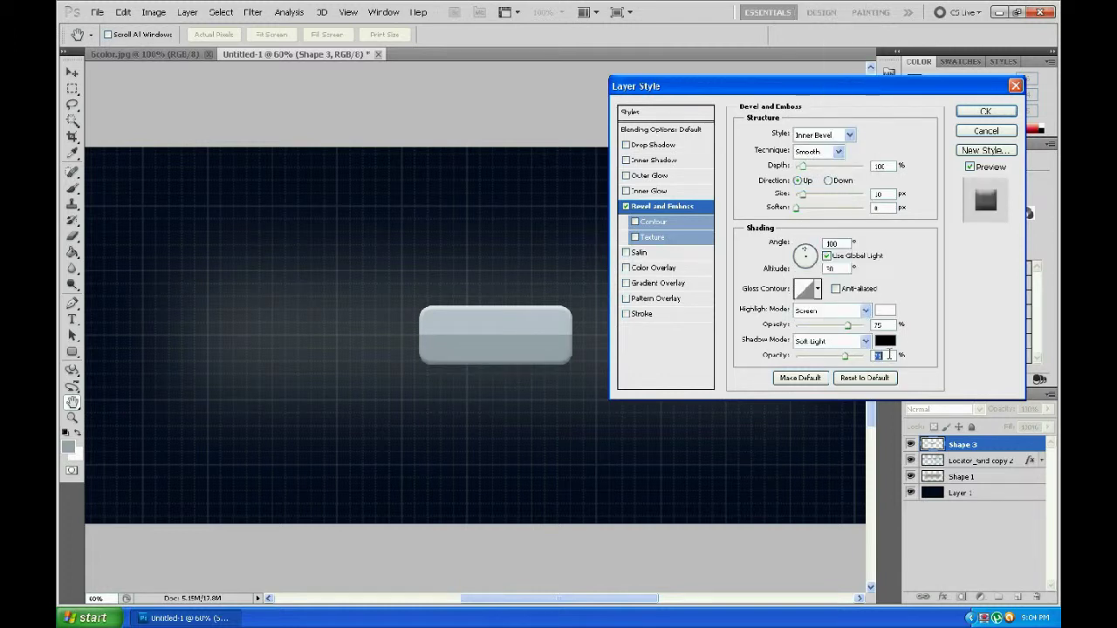
pyautogui.write('701')
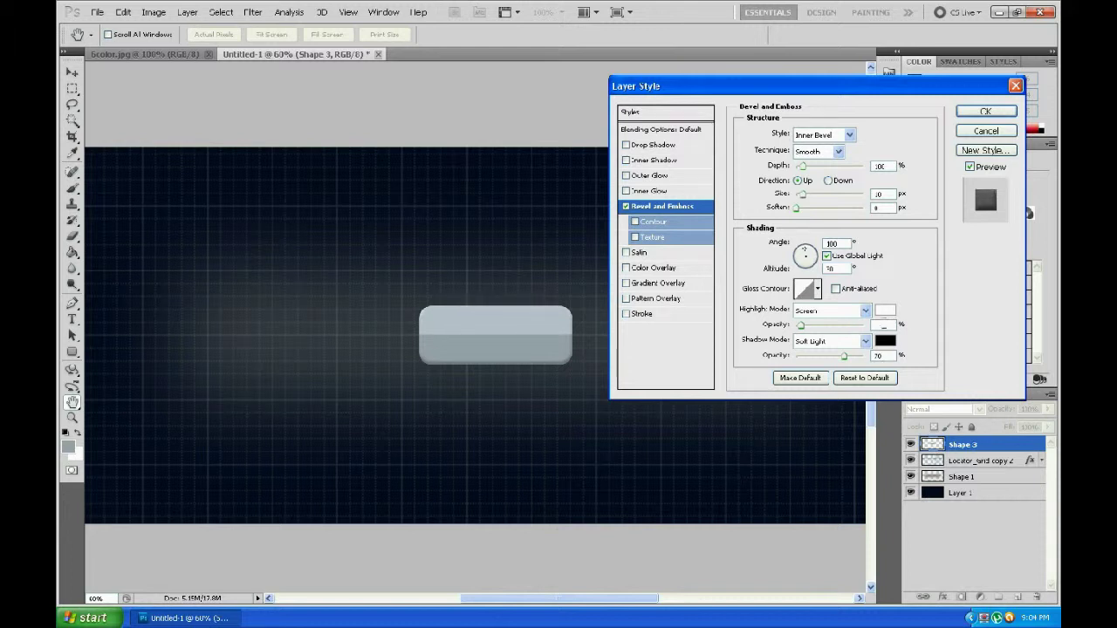
pyautogui.write('0')
pyautogui.press('BackSpace')
pyautogui.write('5')
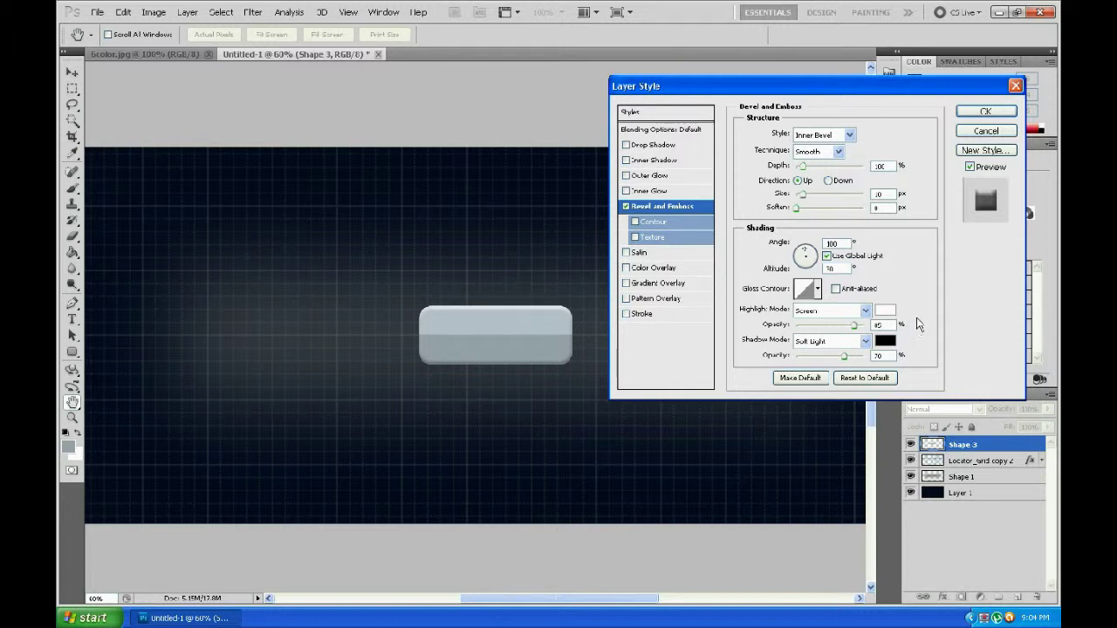
pyautogui.click(635, 223)
pyautogui.click(655, 225)
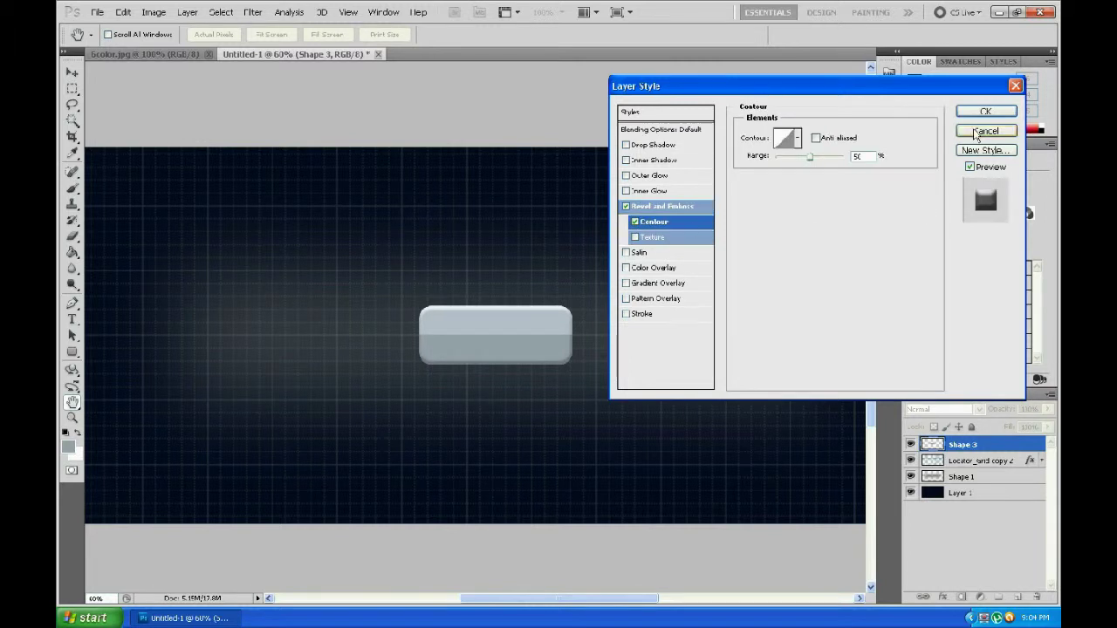
pyautogui.click(976, 116)
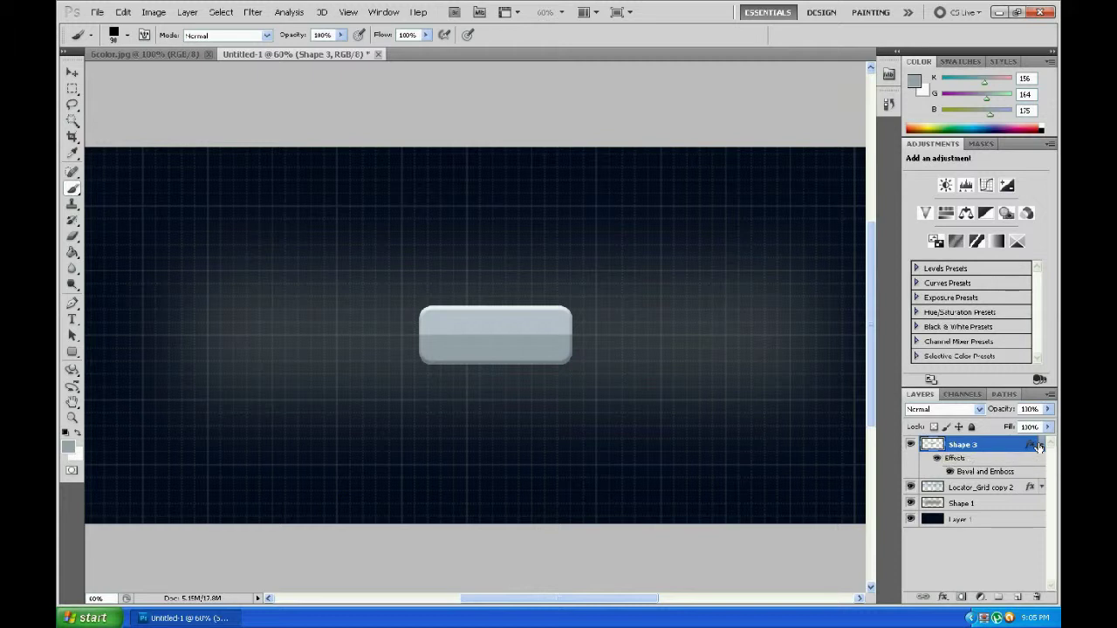
pyautogui.click(1039, 446)
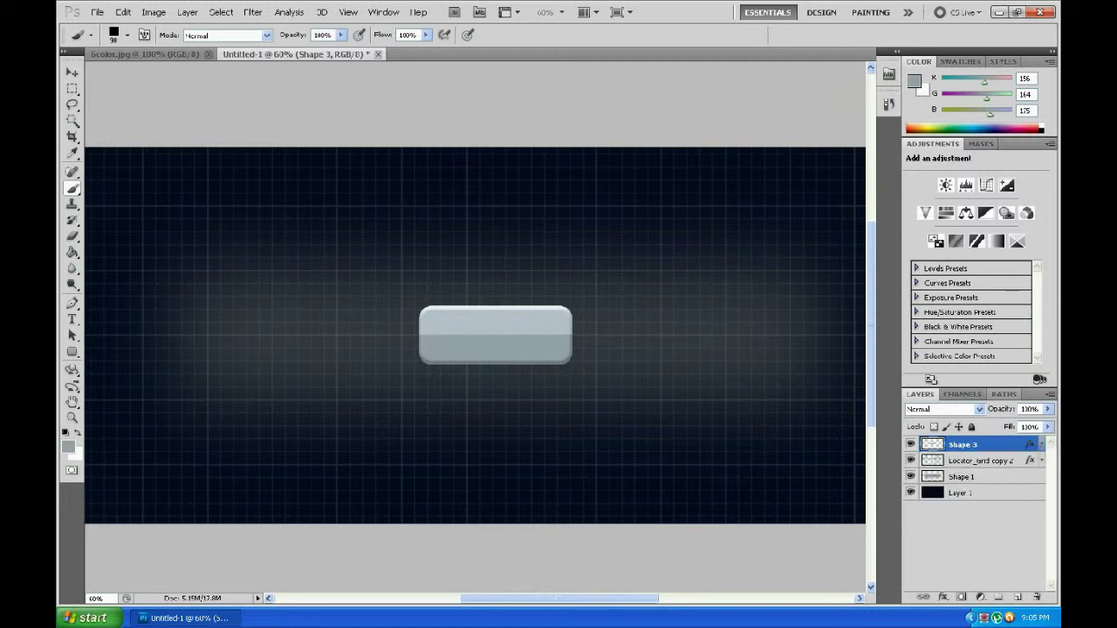
pyautogui.click(72, 352)
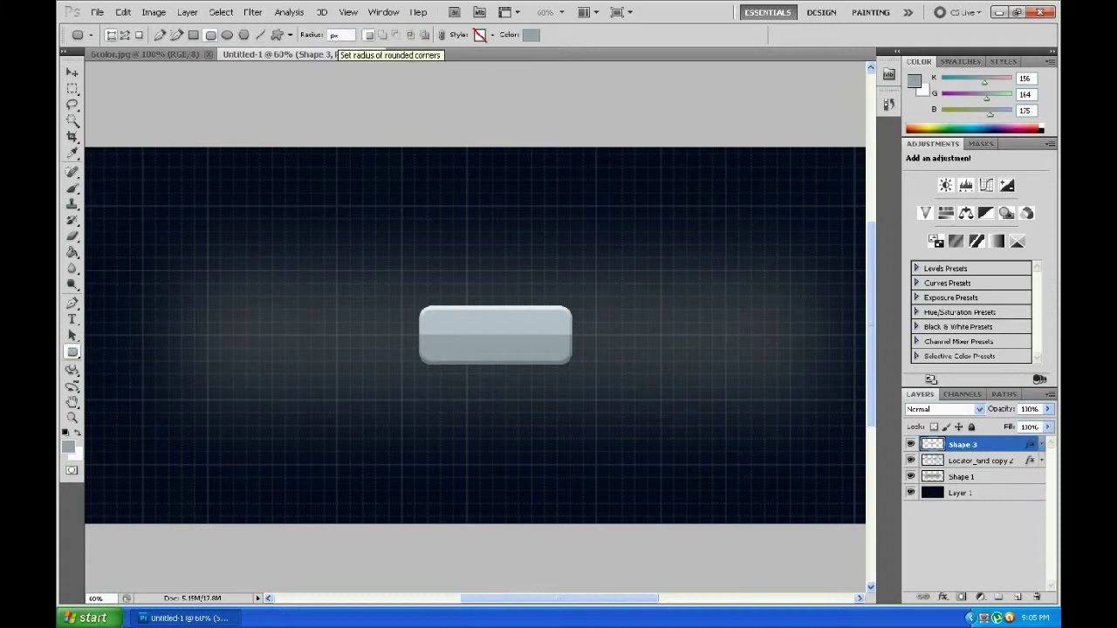
pyautogui.write('15')
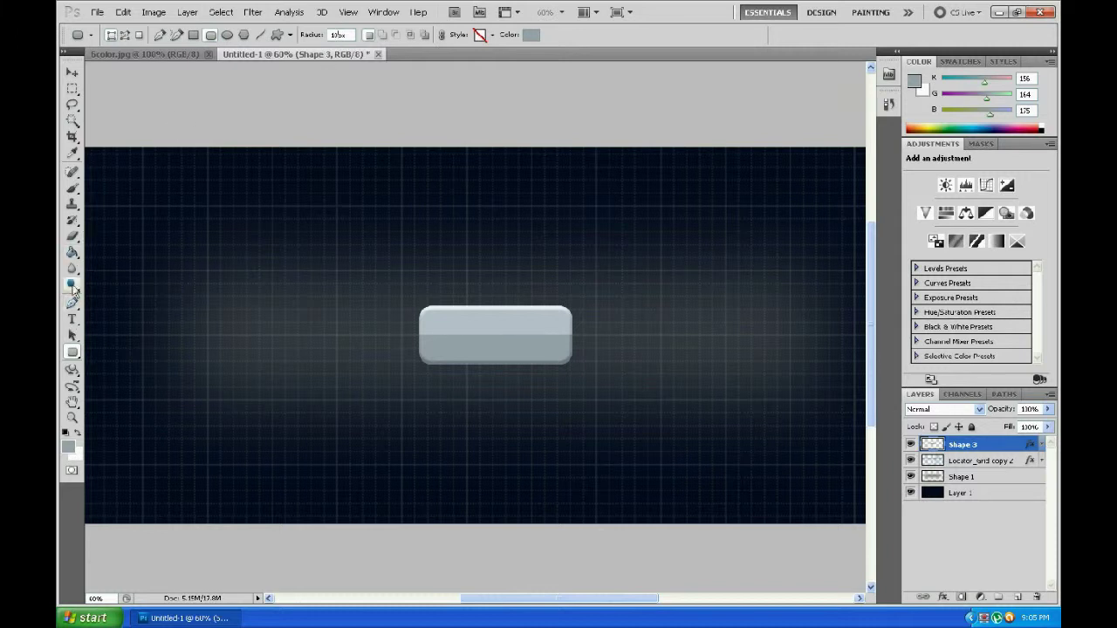
# Set the Rounded Rectangle corner radius to 10 px
pyautogui.press('Return')
pyautogui.click(351, 37)
pyautogui.click(74, 357)
pyautogui.press('BackSpace')
# Draw a small grey rounded square over the button's left end and nudge it up slightly
pyautogui.press('v')
pyautogui.scroll(3, 534, 366)
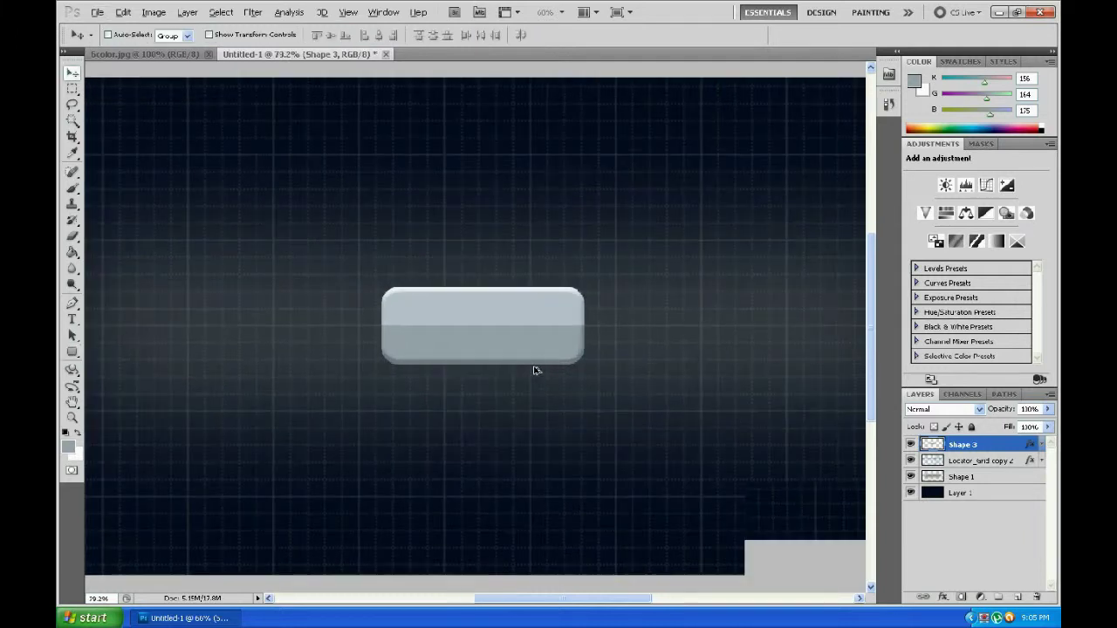
pyautogui.scroll(1, 510, 348)
pyautogui.scroll(1, 511, 348)
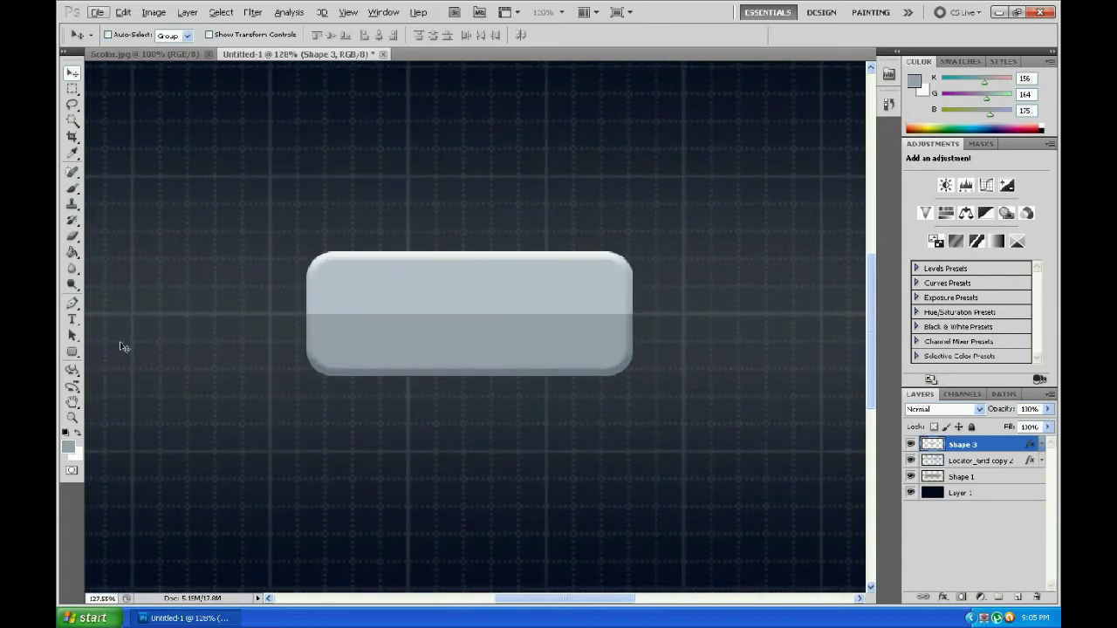
pyautogui.click(72, 352)
pyautogui.moveTo(338, 287); pyautogui.dragTo(459, 355)
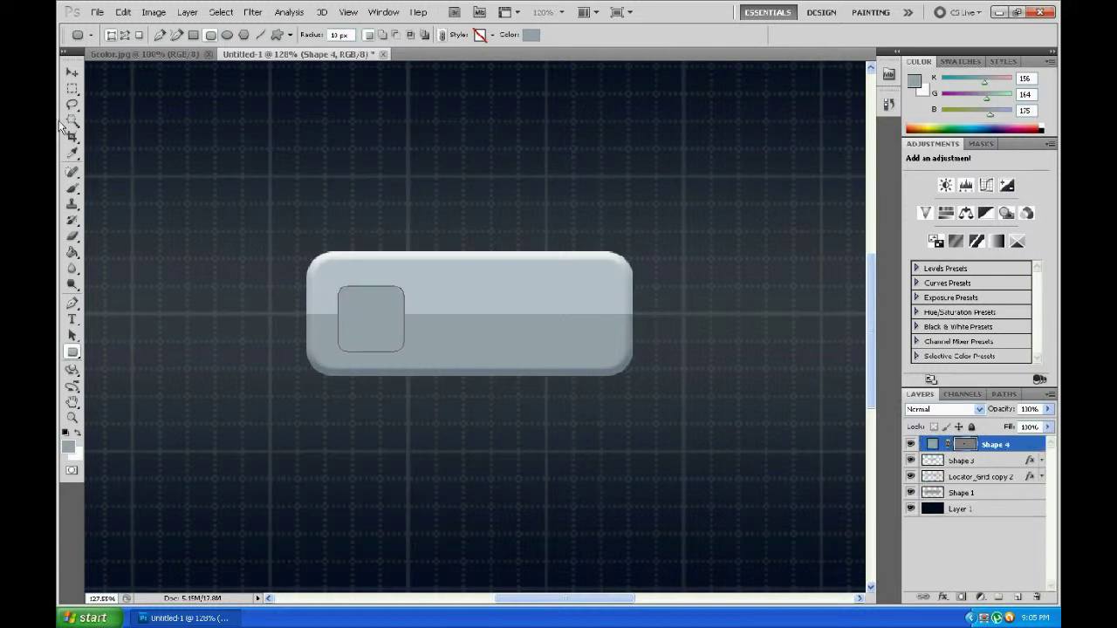
pyautogui.click(72, 73)
pyautogui.moveTo(394, 311); pyautogui.dragTo(390, 306)
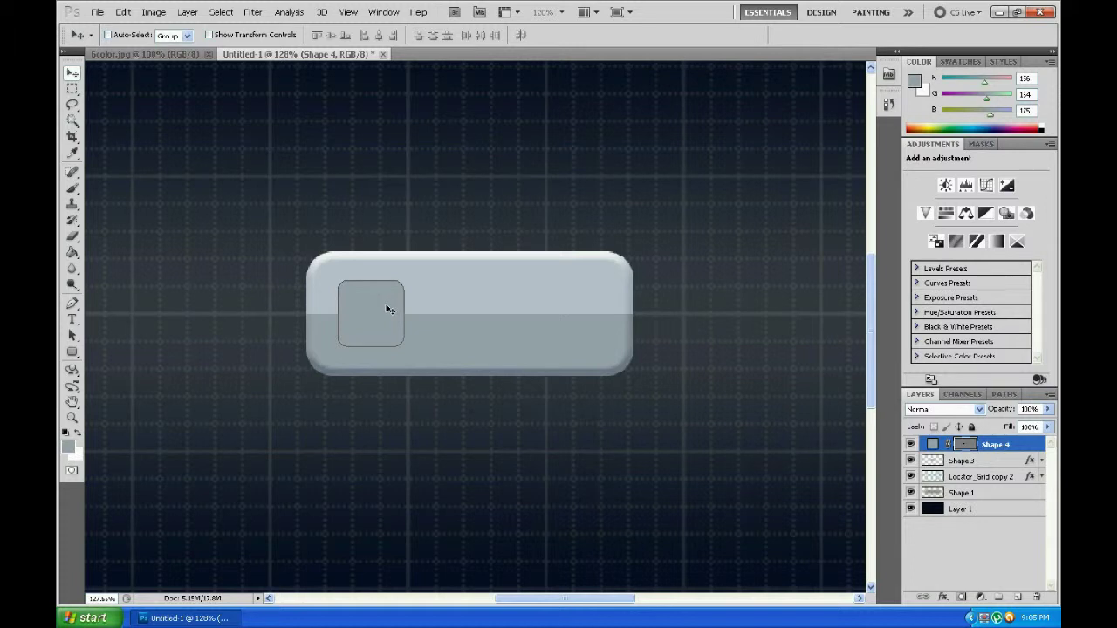
# Scale the small square to about 103% and load Shape 4 as a selection
pyautogui.hotkey('ctrl', 't')
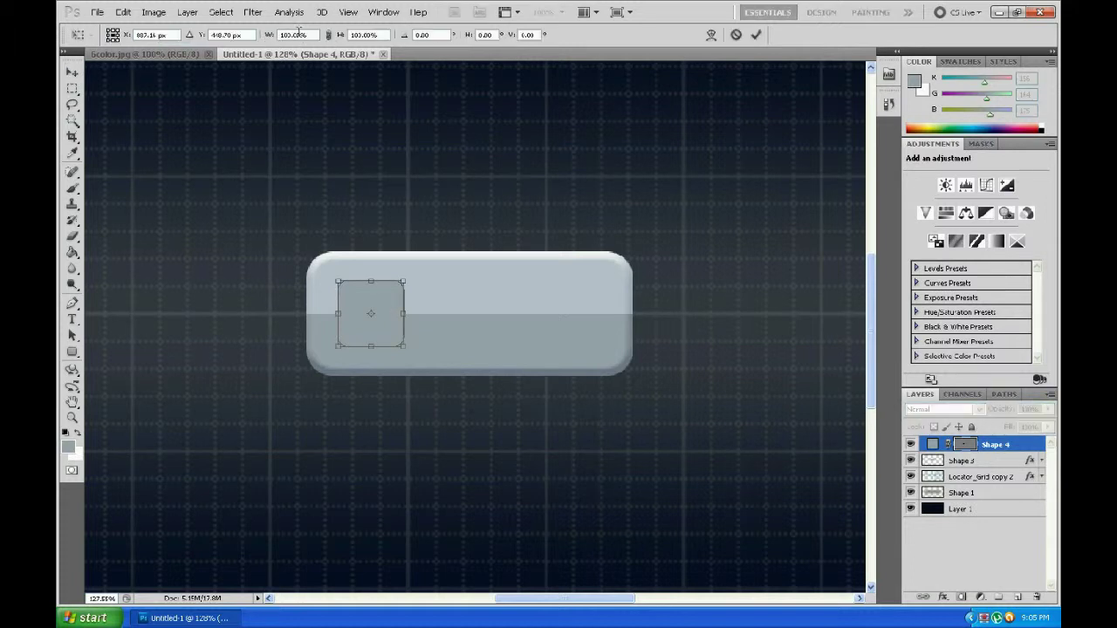
pyautogui.moveTo(270, 40); pyautogui.dragTo(278, 39)
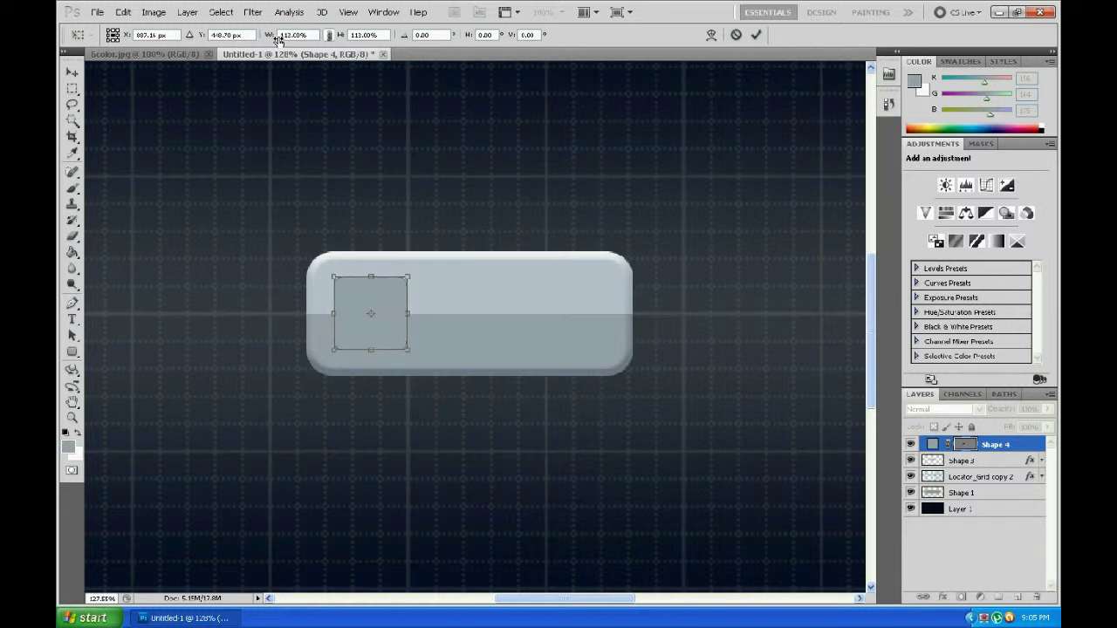
pyautogui.press('Return')
pyautogui.hotkey('ctrl', '0')
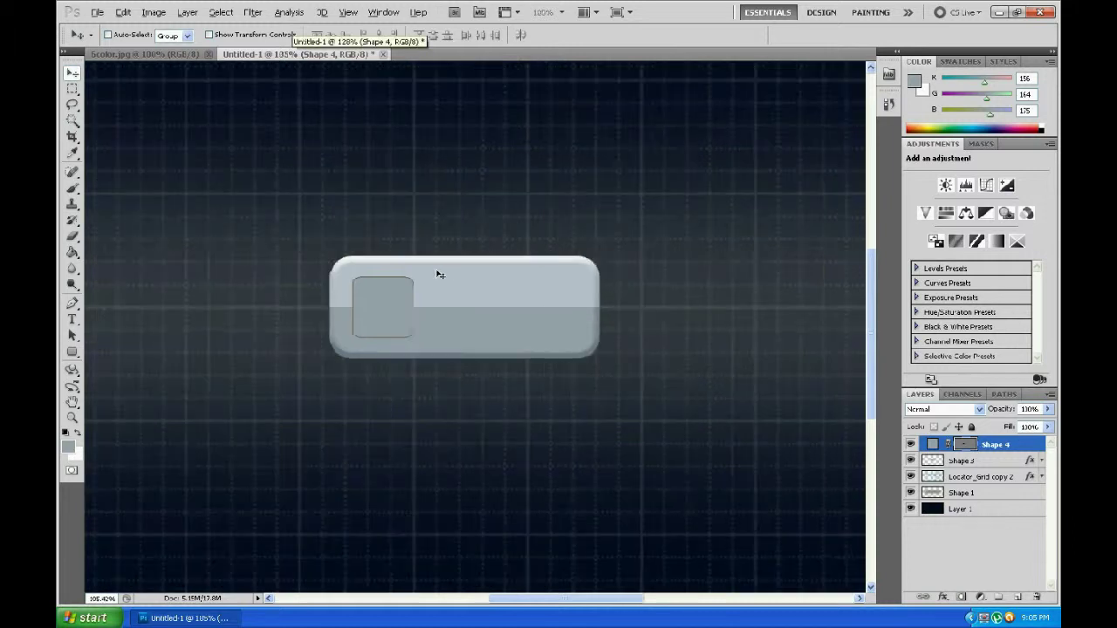
pyautogui.scroll(5, 427, 274)
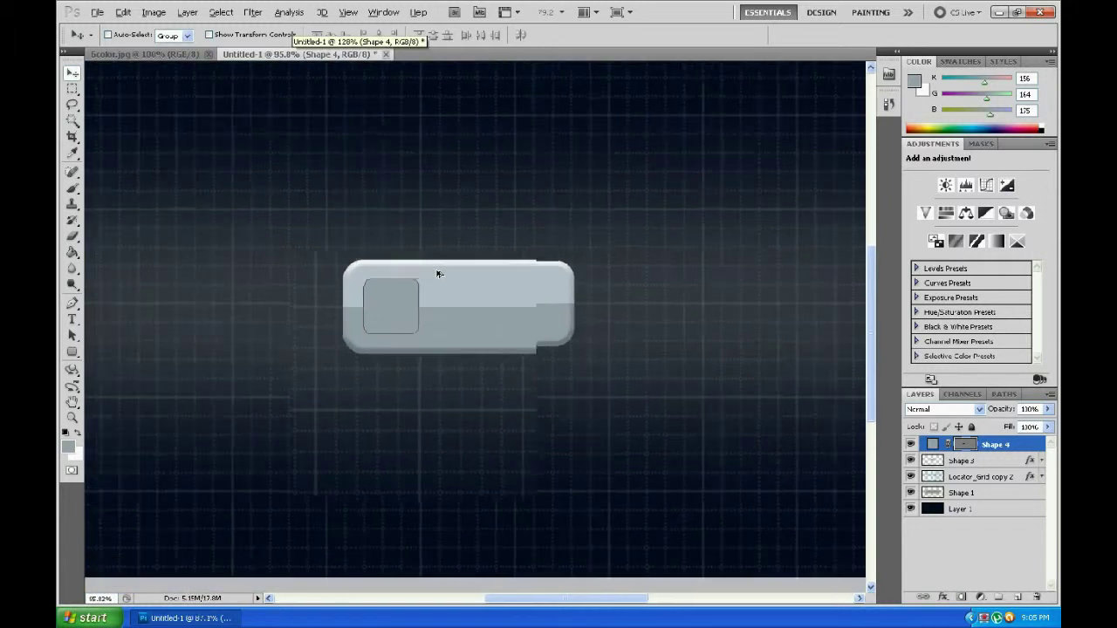
pyautogui.hotkey('ctrl', 'alt', 'z')
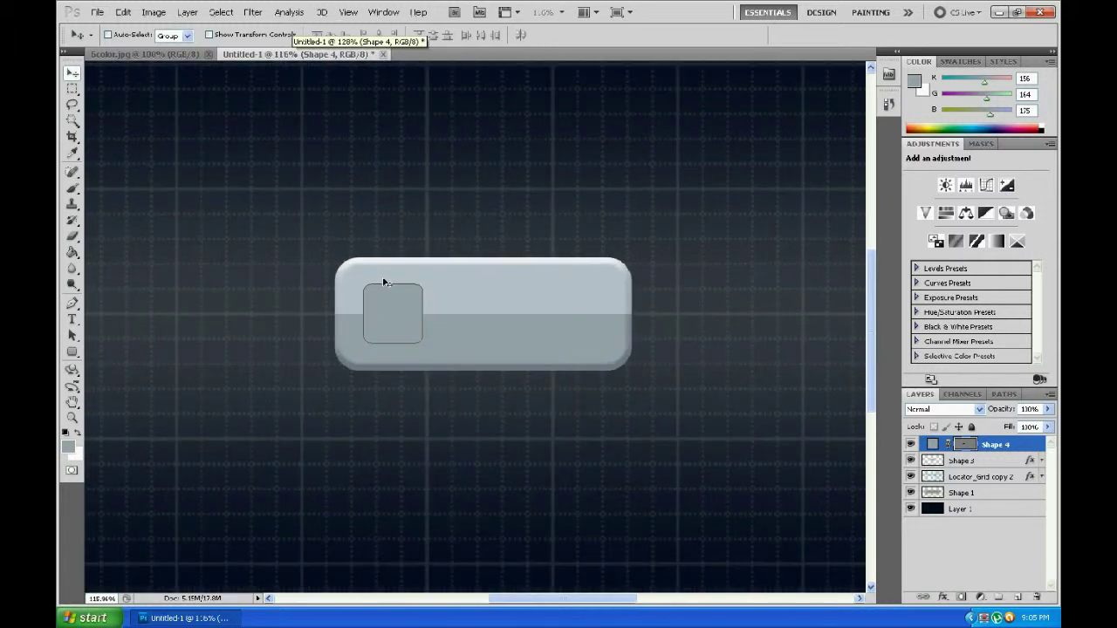
pyautogui.keyDown('ctrl'); pyautogui.click(970, 447); pyautogui.keyUp('ctrl')
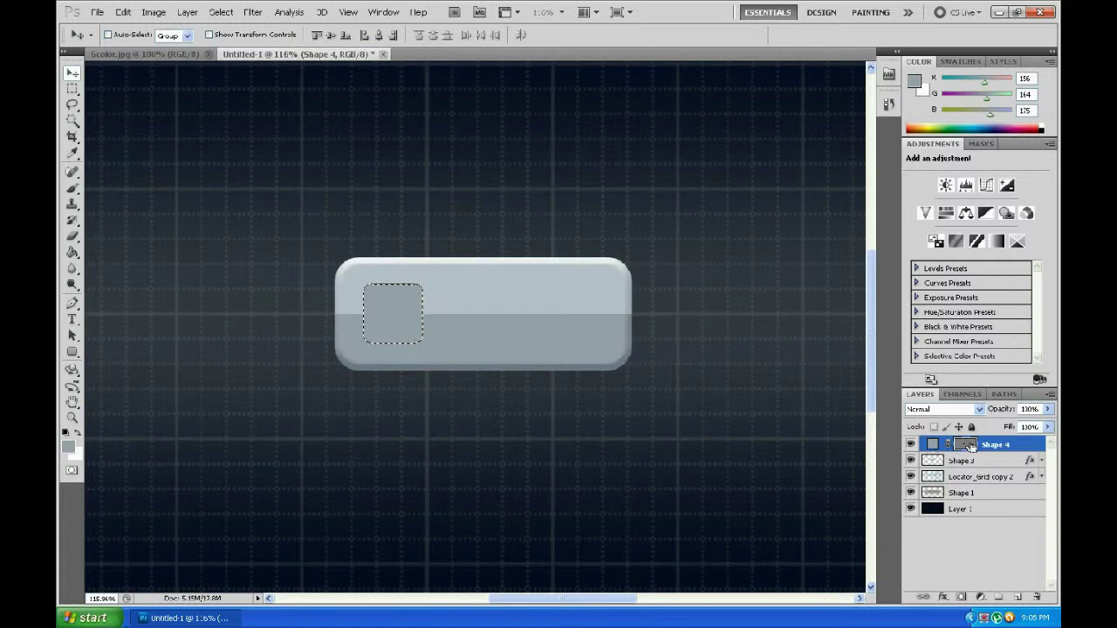
# Erase Shape 3 inside the small-square selection to cut a hole, then deselect
pyautogui.click(911, 446)
pyautogui.click(932, 460)
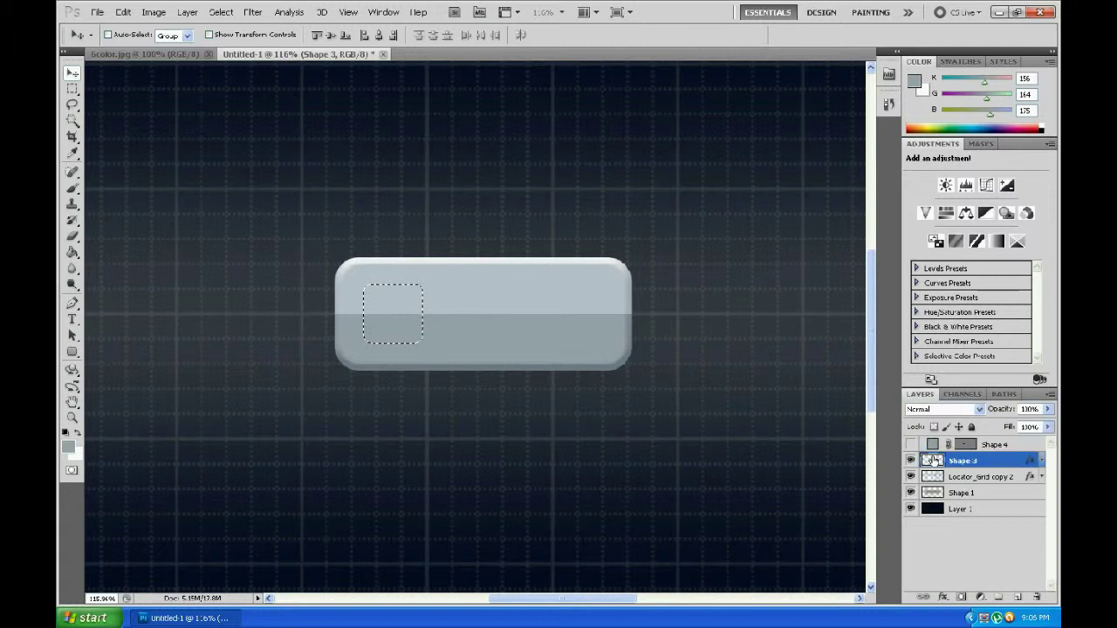
pyautogui.click(72, 234)
pyautogui.moveTo(363, 292)
pyautogui.mouseDown()
pyautogui.moveTo(411, 282)
pyautogui.moveTo(416, 304)
pyautogui.moveTo(379, 309)
pyautogui.moveTo(410, 342)
pyautogui.mouseUp()
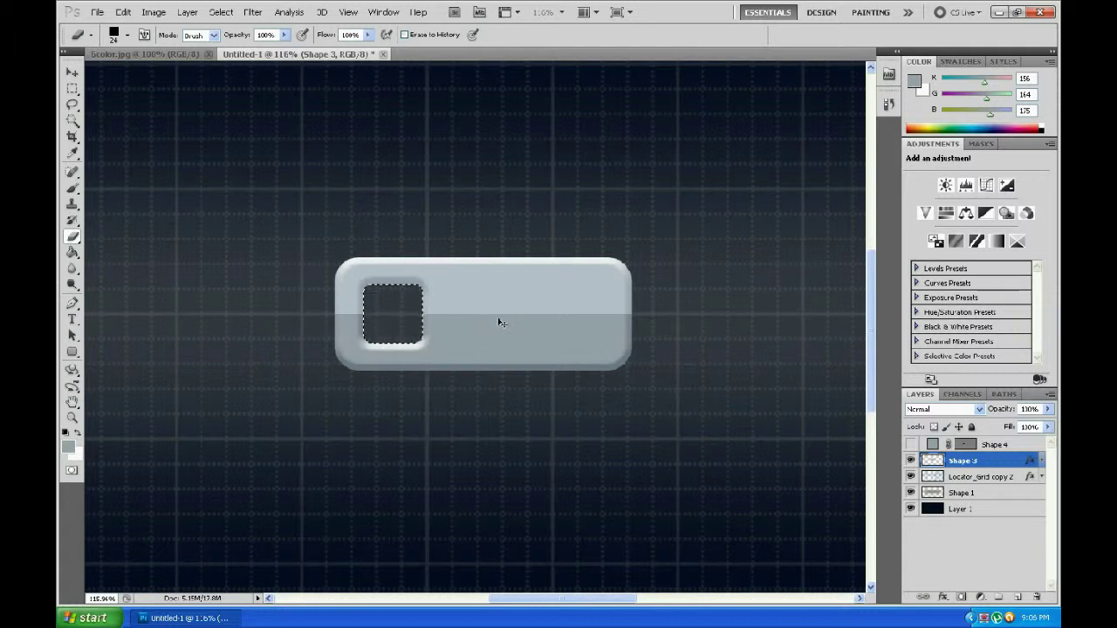
pyautogui.hotkey('ctrl', 'd')
# Delete the Shape 4 helper layer and duplicate the Shape 3 button layer
pyautogui.click(1005, 446)
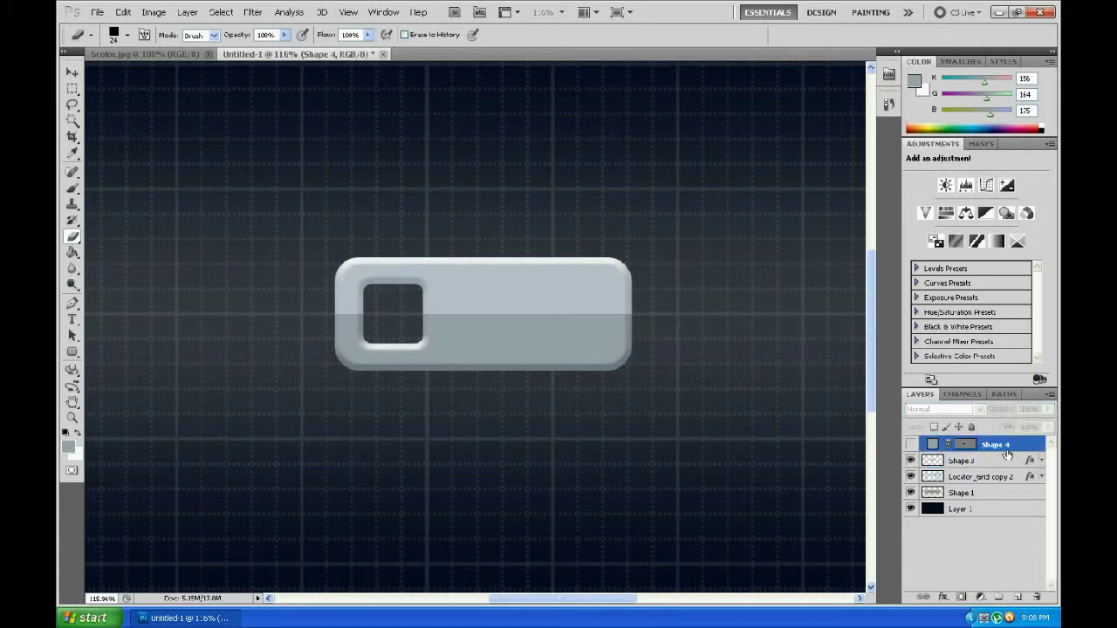
pyautogui.press('Delete')
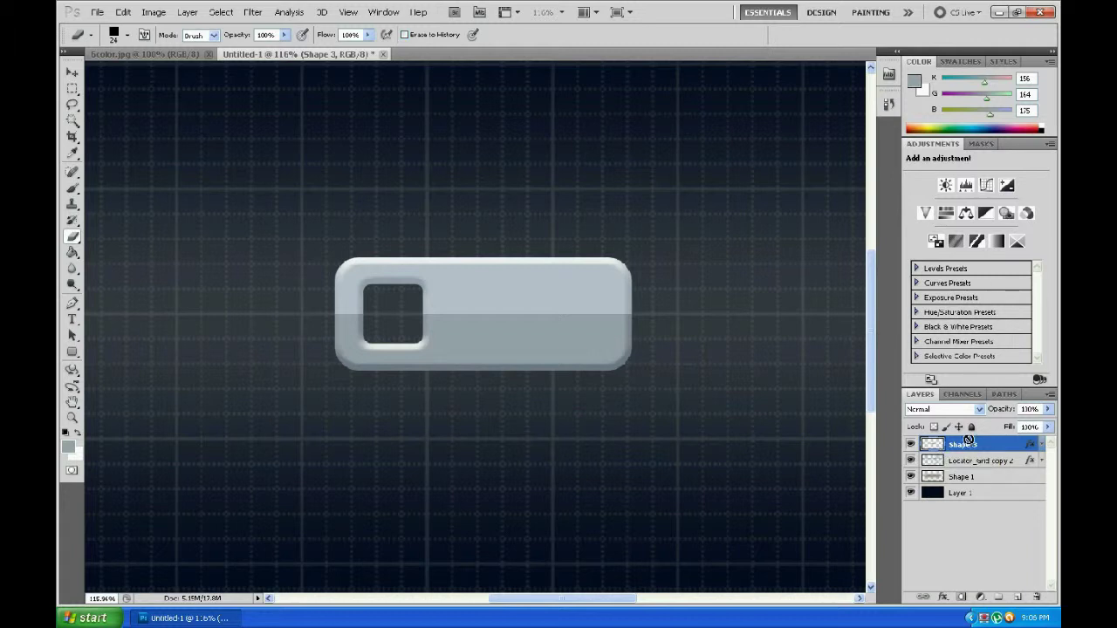
pyautogui.hotkey('ctrl', 'j')
# Convert Shape 3 copy to a Smart Object and rasterize it
pyautogui.rightClick(972, 447)
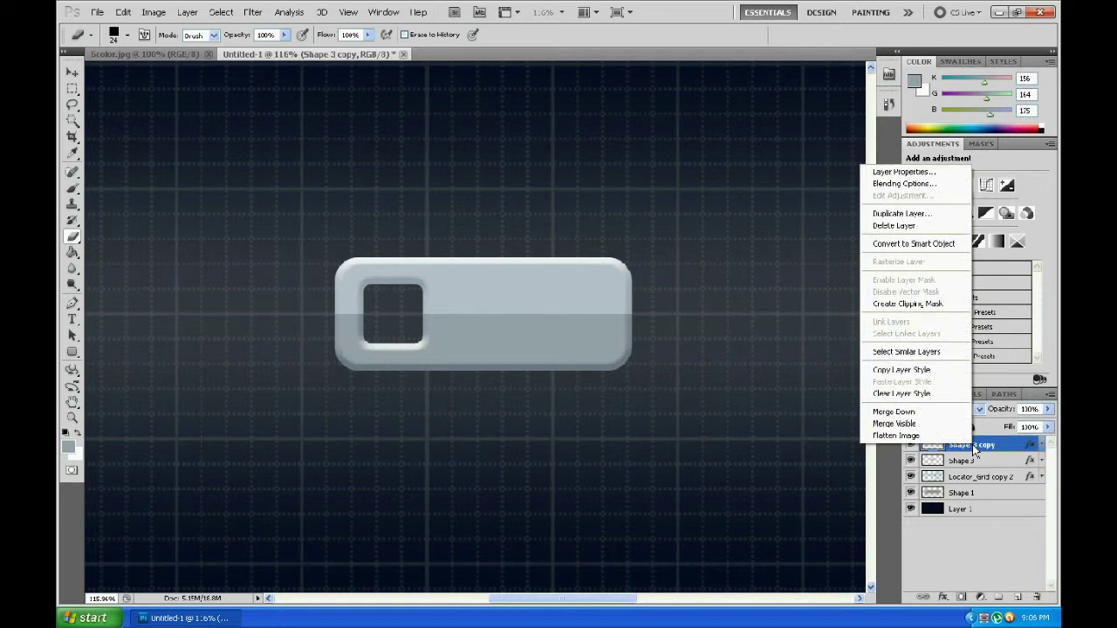
pyautogui.click(910, 249)
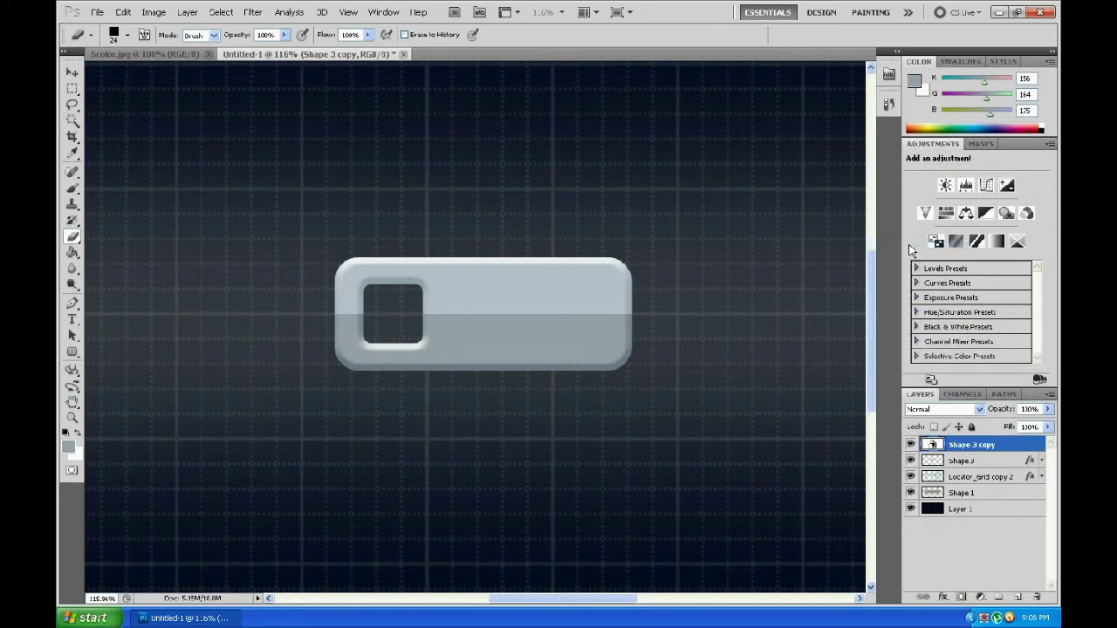
pyautogui.click(292, 250)
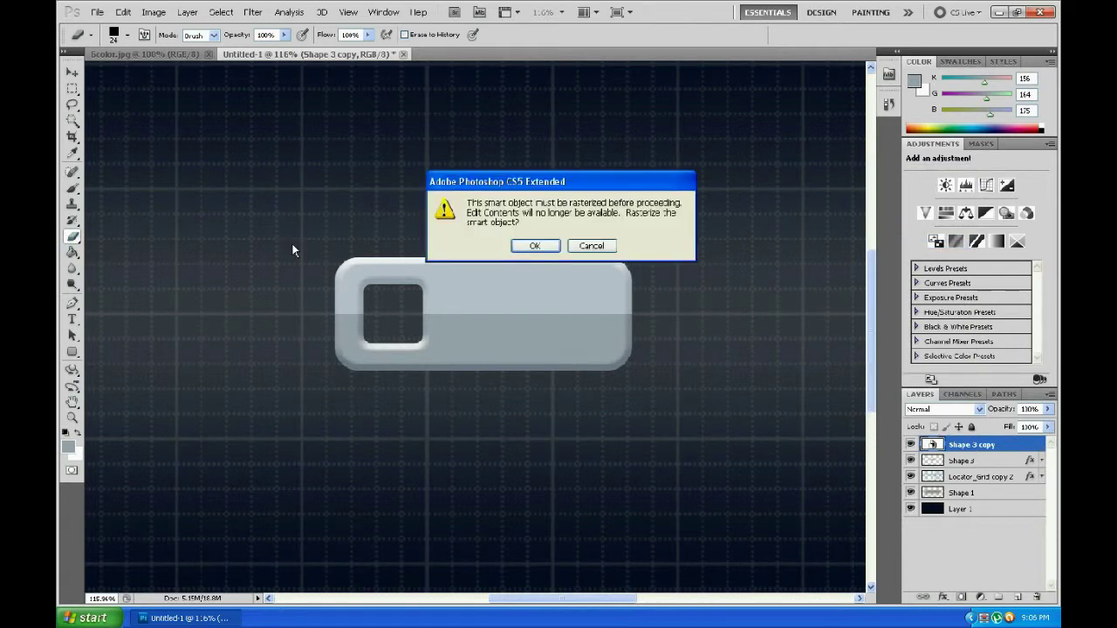
pyautogui.click(529, 245)
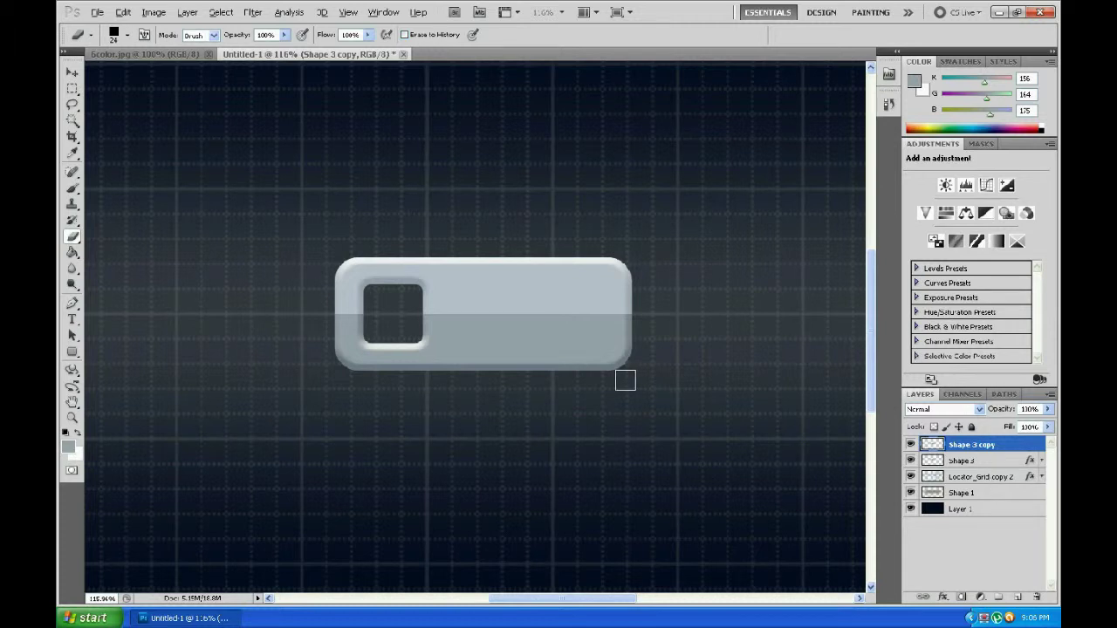
pyautogui.scroll(-2, 625, 383)
pyautogui.scroll(-1, 627, 383)
pyautogui.scroll(-1, 629, 384)
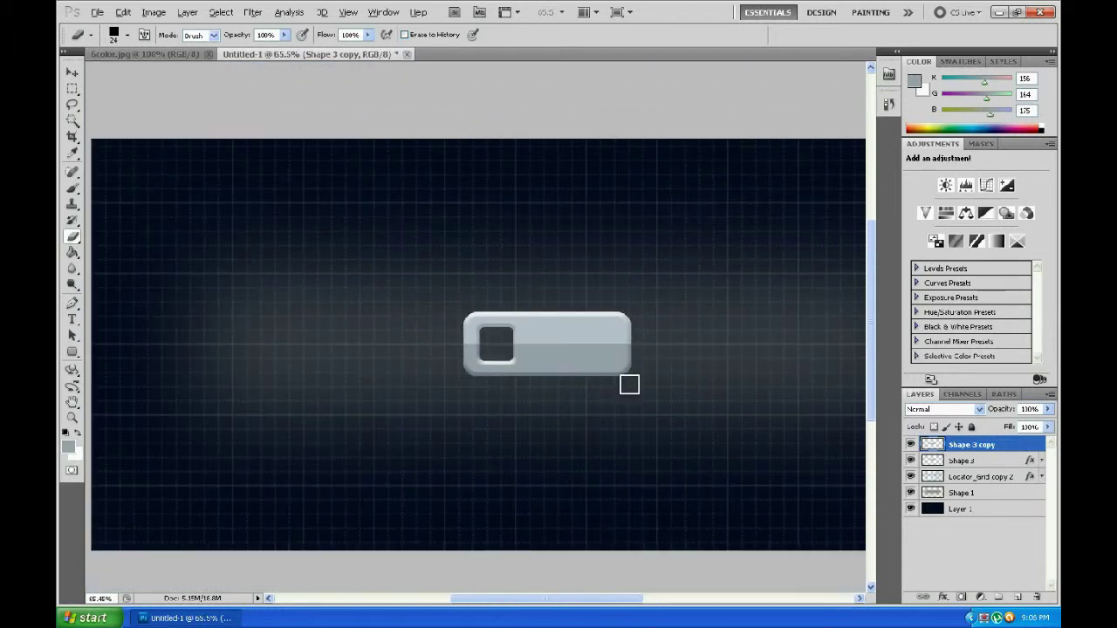
pyautogui.scroll(-2, 694, 371)
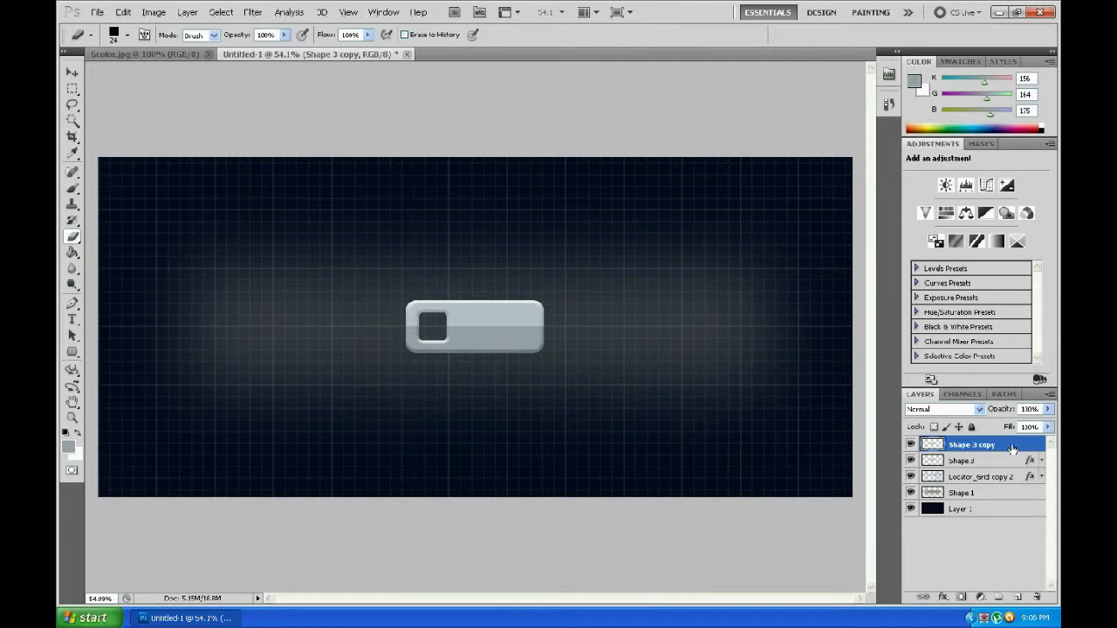
# Give Shape 3 copy an Outer Bevel with depth 1000, size 30 and direction Down
pyautogui.doubleClick(1012, 447)
pyautogui.click(626, 207)
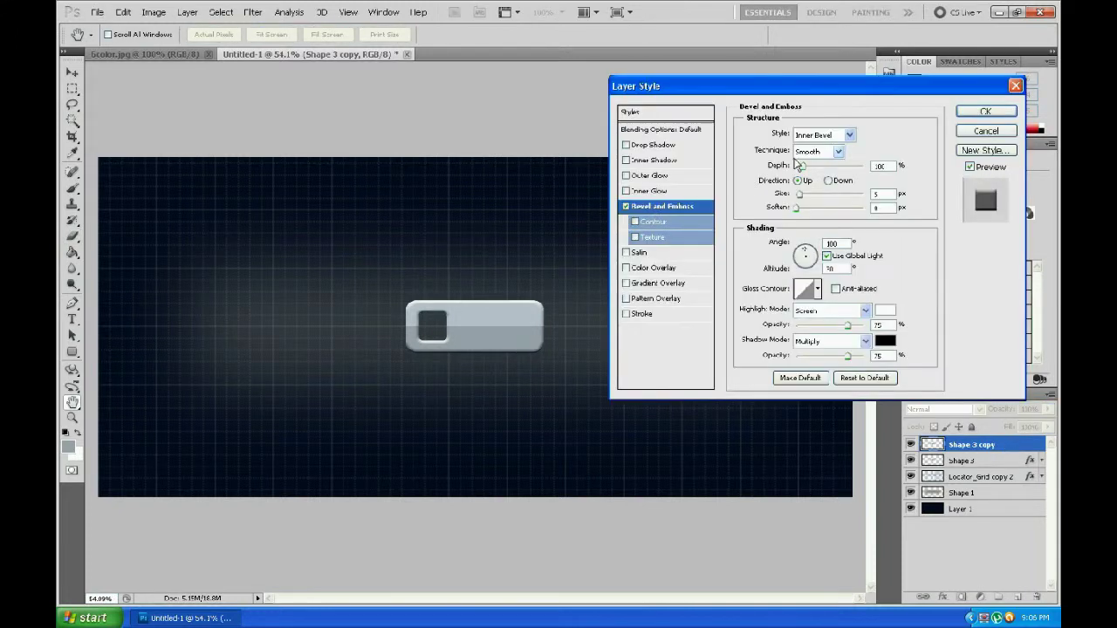
pyautogui.click(838, 134)
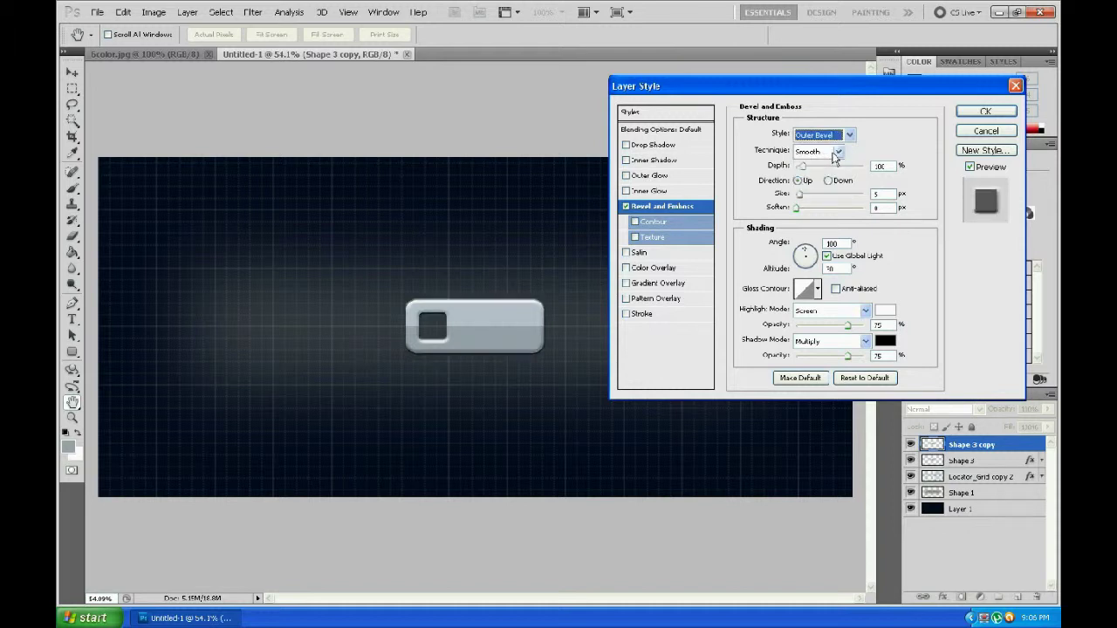
pyautogui.click(864, 166)
pyautogui.click(883, 194)
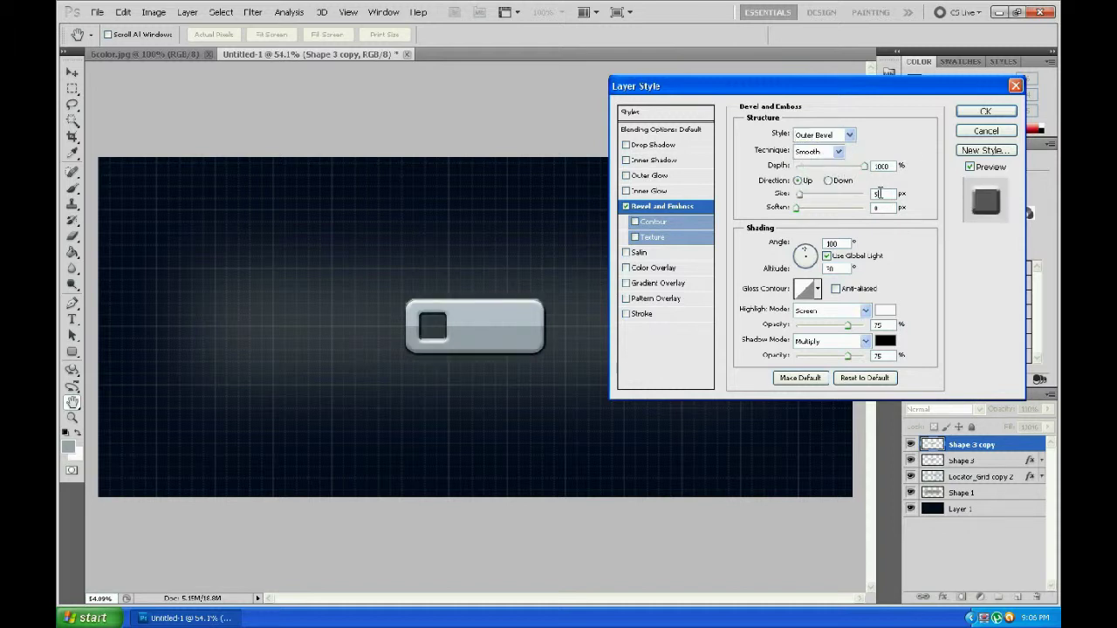
pyautogui.write('3')
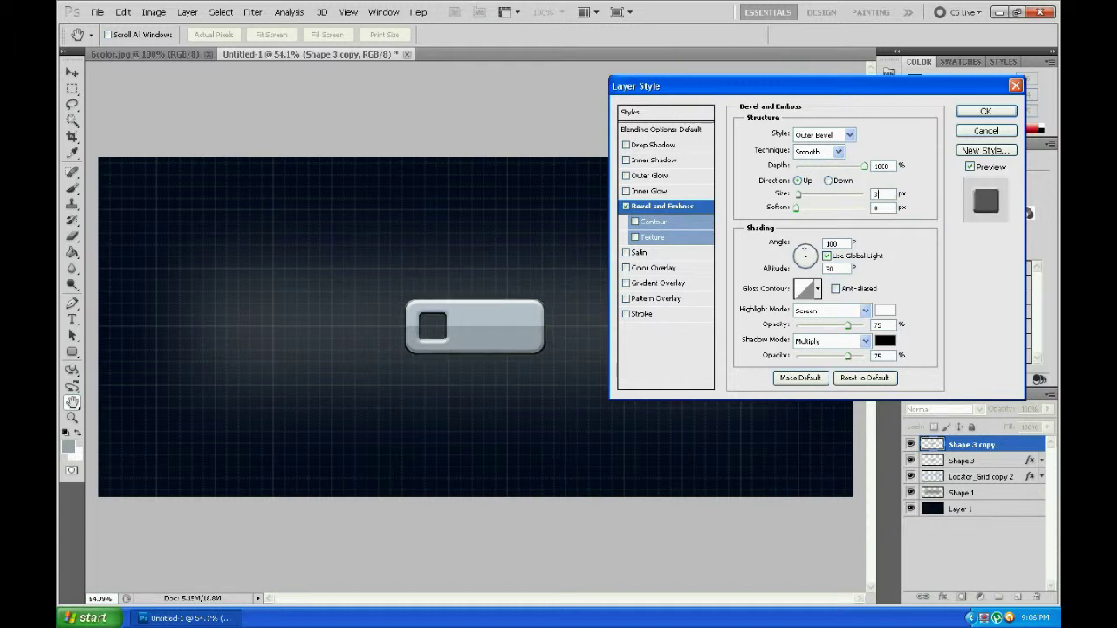
pyautogui.write('0')
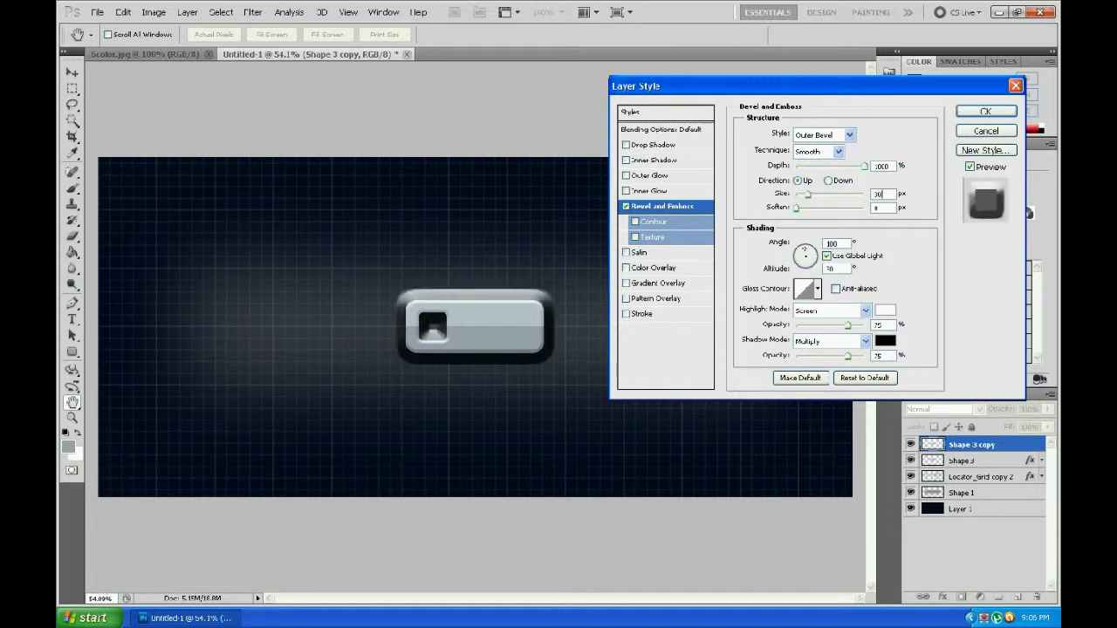
pyautogui.click(829, 180)
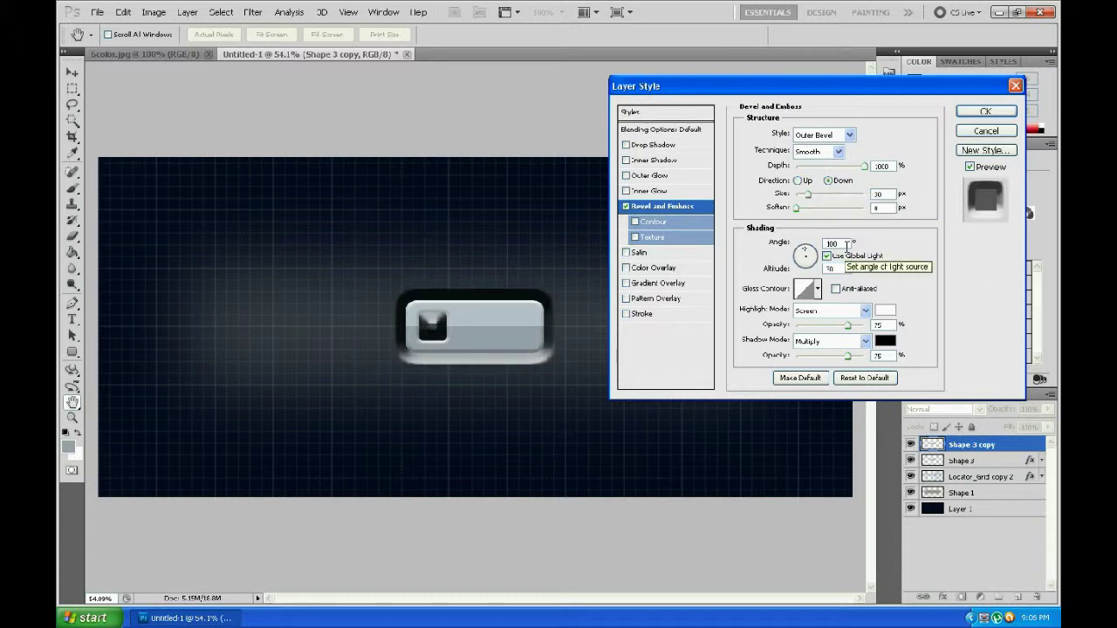
# Set the bevel's highlight and shadow modes to Soft Light, enable Contour, and apply the style
pyautogui.click(866, 311)
pyautogui.click(825, 201)
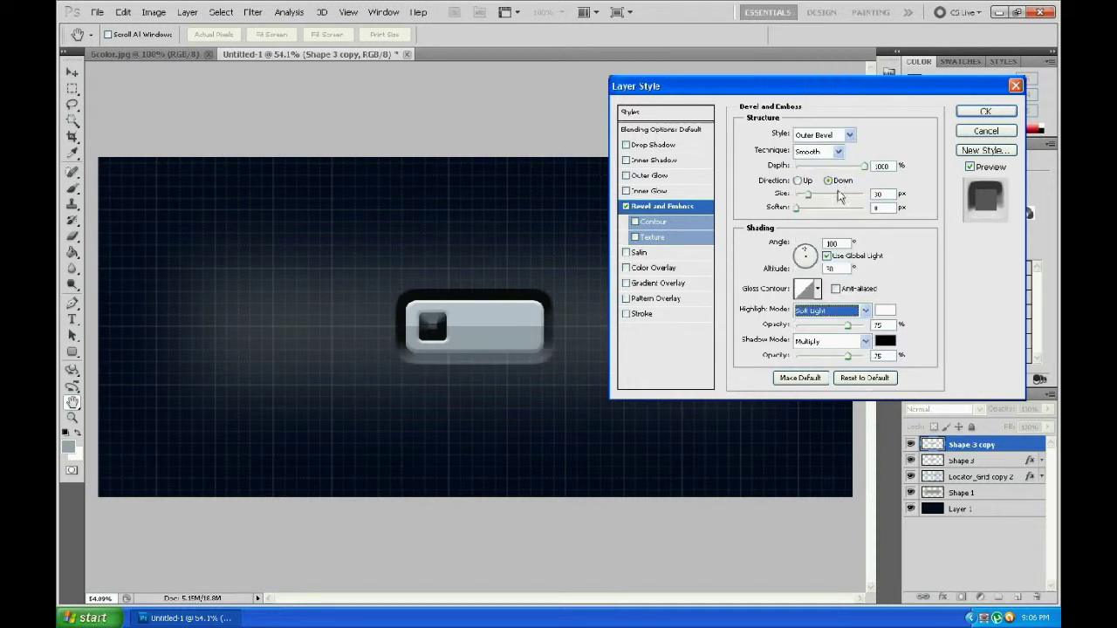
pyautogui.click(885, 323)
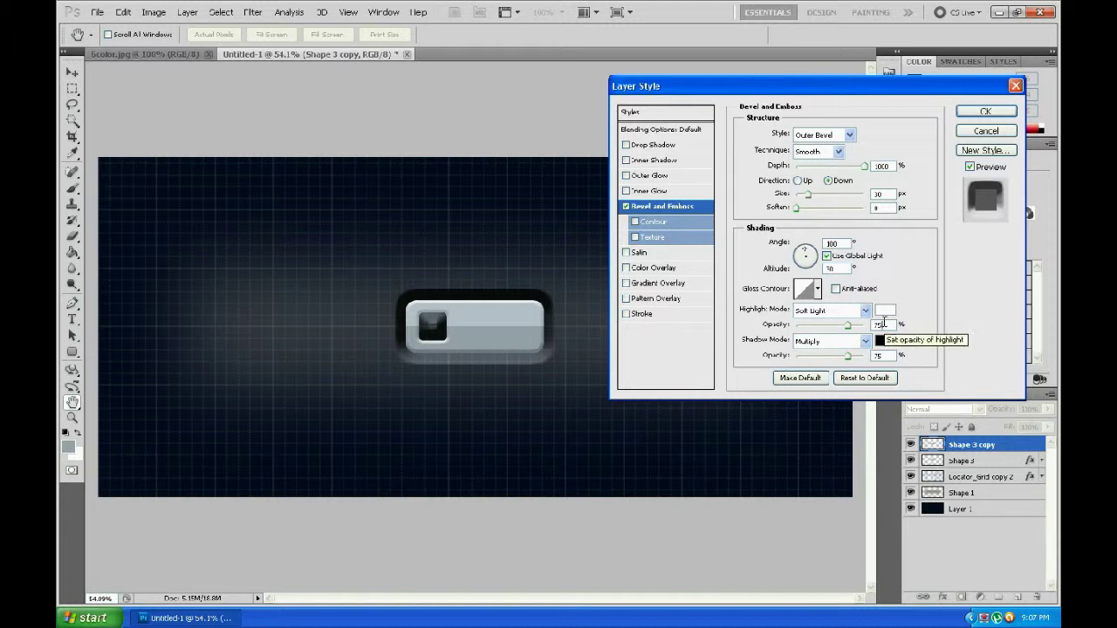
pyautogui.click(865, 341)
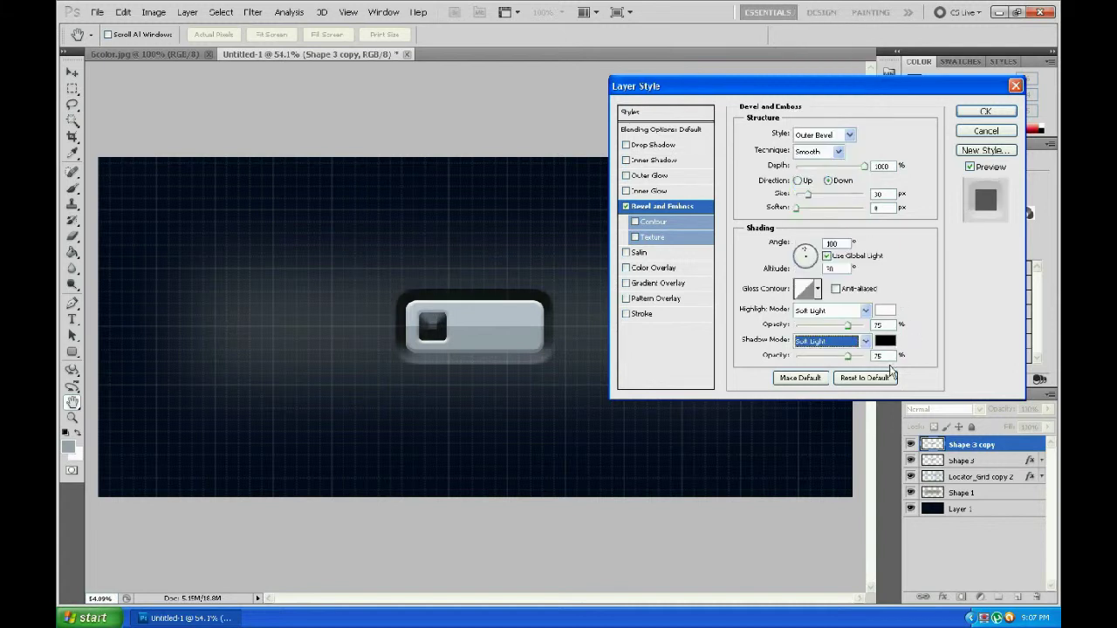
pyautogui.click(890, 356)
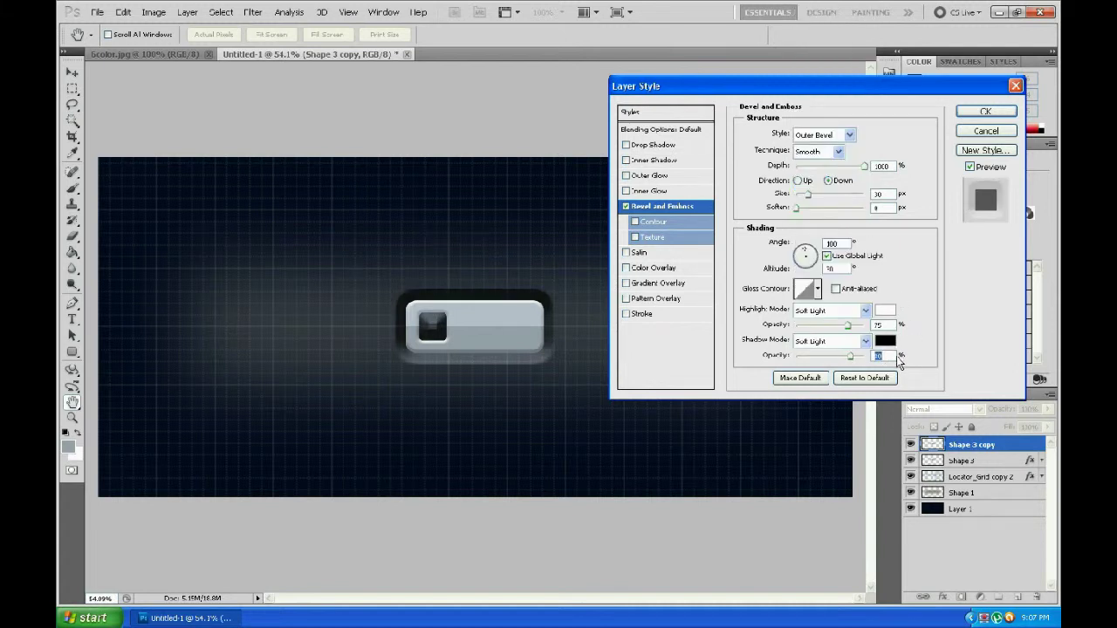
pyautogui.click(635, 222)
pyautogui.click(651, 224)
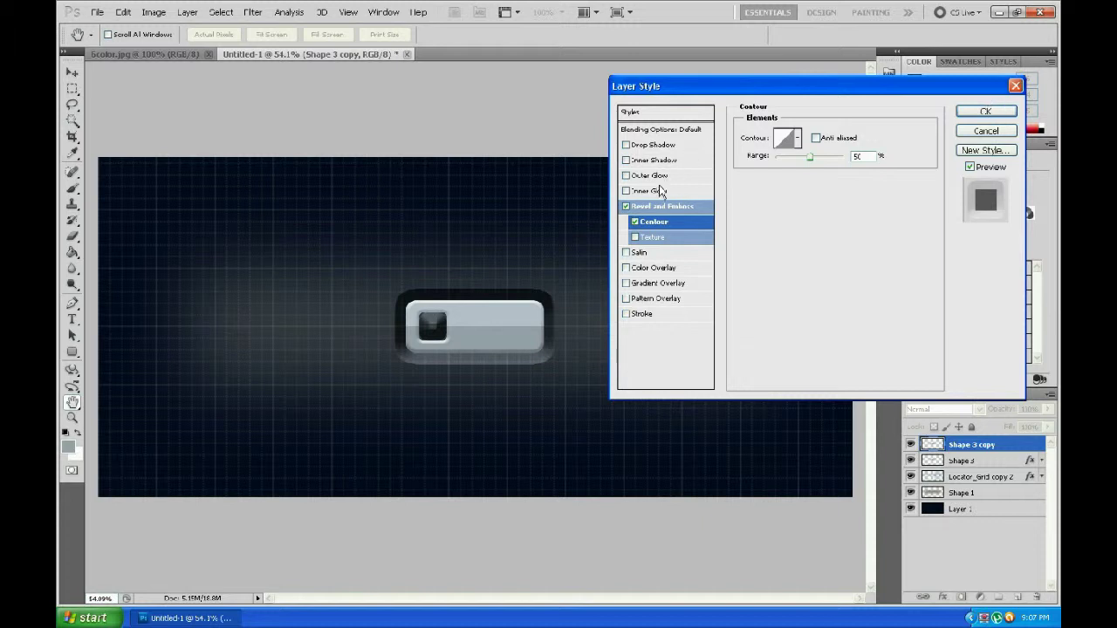
pyautogui.click(658, 206)
pyautogui.click(984, 114)
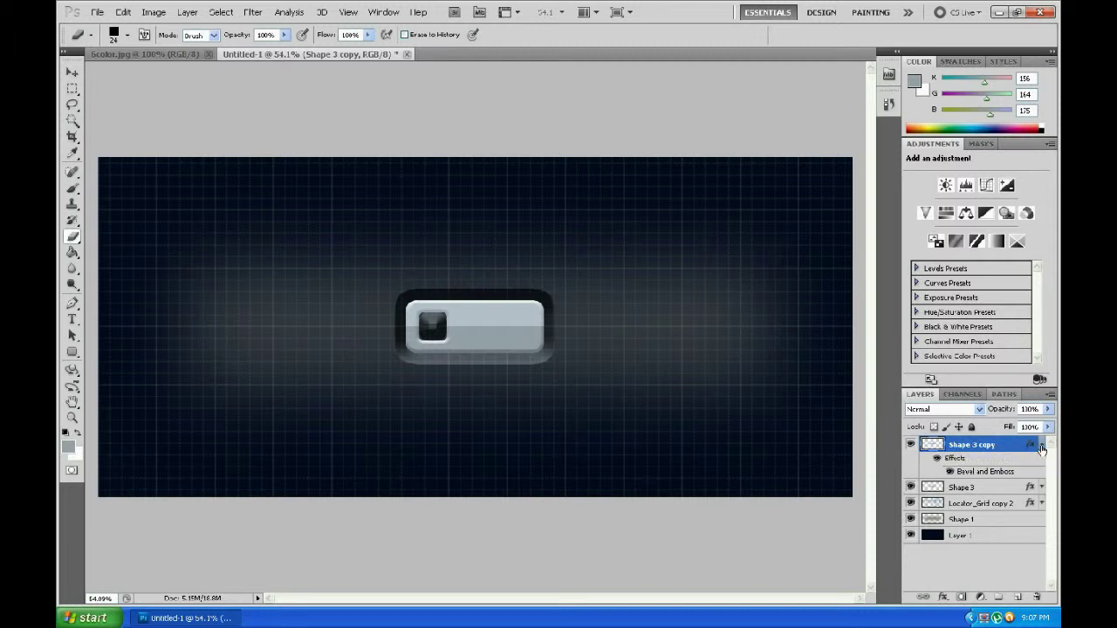
# Move Shape 3 copy below Shape 3, then duplicate Shape 3 as a rasterized copy
pyautogui.click(1041, 446)
pyautogui.moveTo(993, 445); pyautogui.dragTo(987, 469)
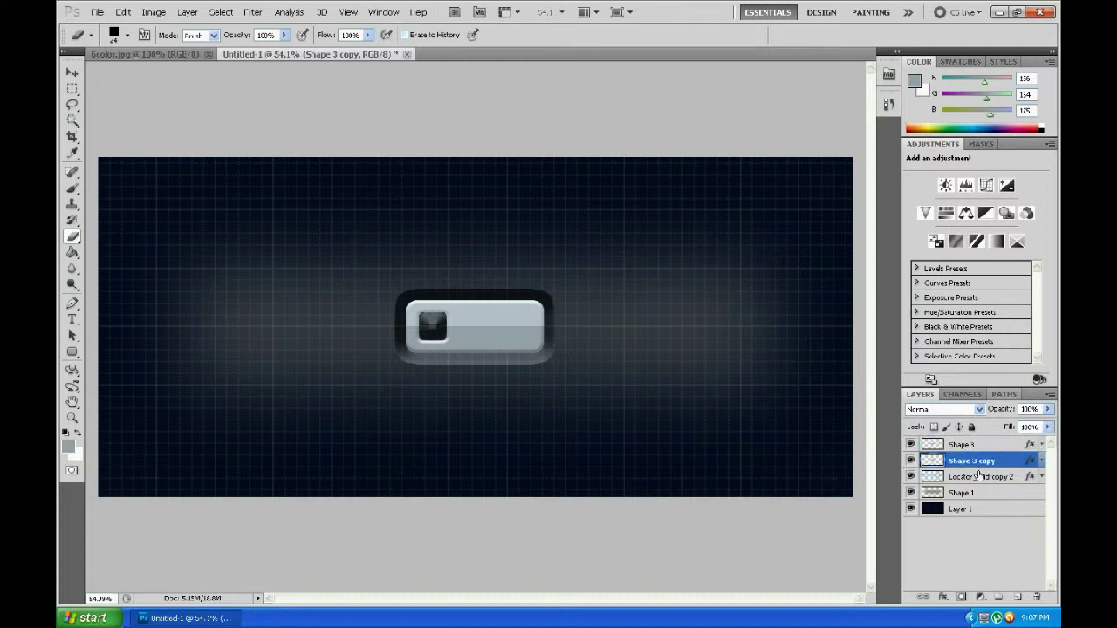
pyautogui.click(988, 446)
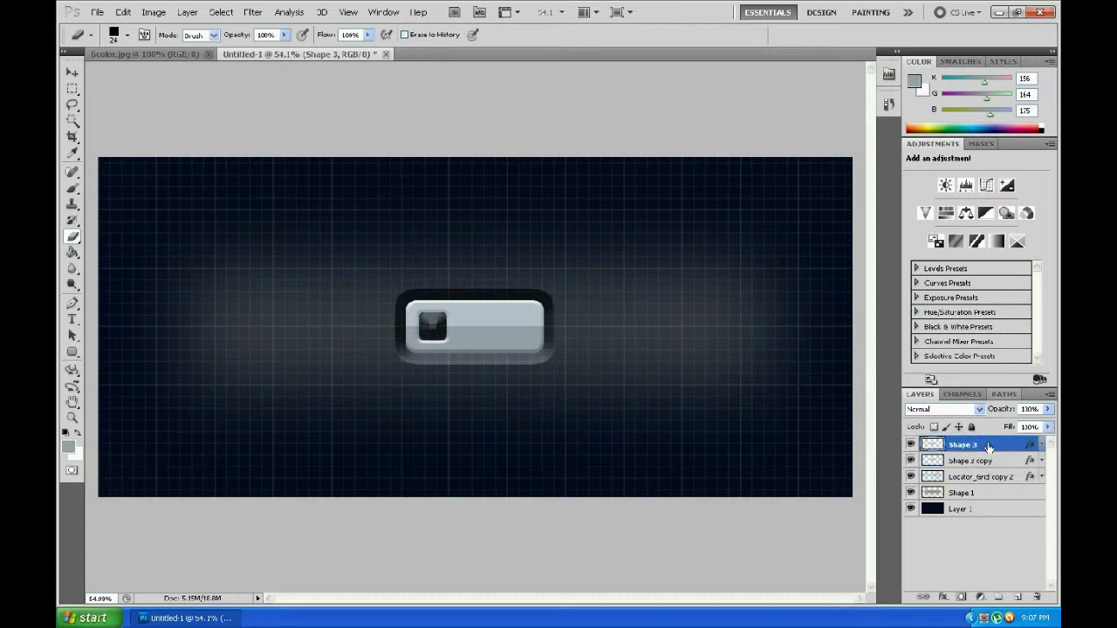
pyautogui.hotkey('ctrl', 'j')
pyautogui.rightClick(988, 445)
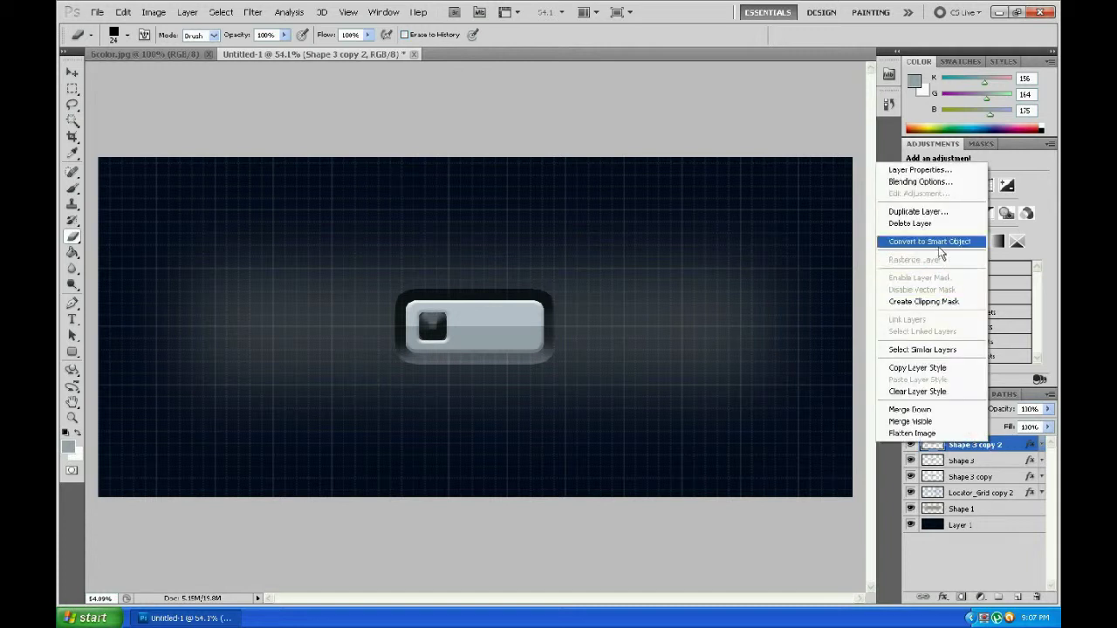
pyautogui.click(934, 241)
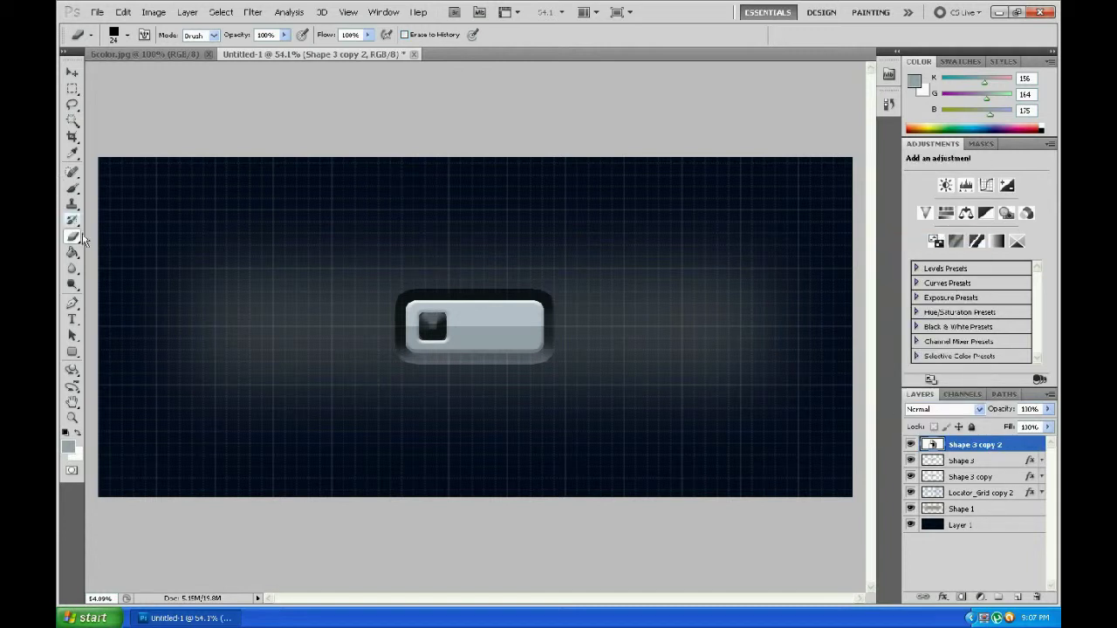
pyautogui.click(247, 243)
pyautogui.click(550, 246)
# Give Shape 3 copy 2 a black Color Overlay and move it below Shape 3
pyautogui.doubleClick(1017, 446)
pyautogui.click(637, 268)
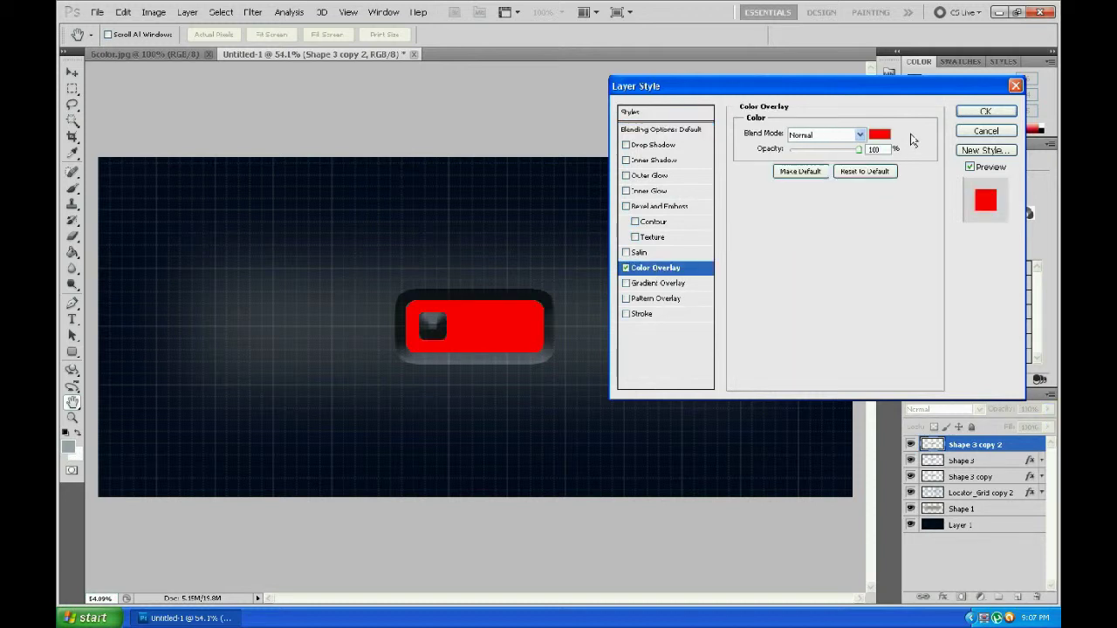
pyautogui.click(879, 133)
pyautogui.click(654, 375)
pyautogui.click(923, 192)
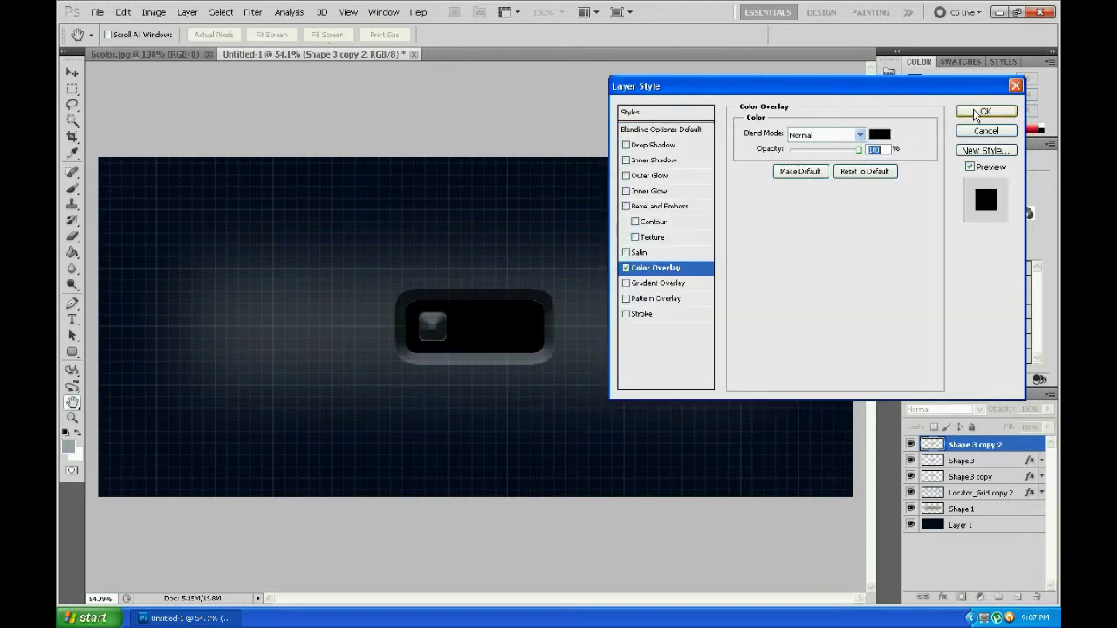
pyautogui.click(981, 114)
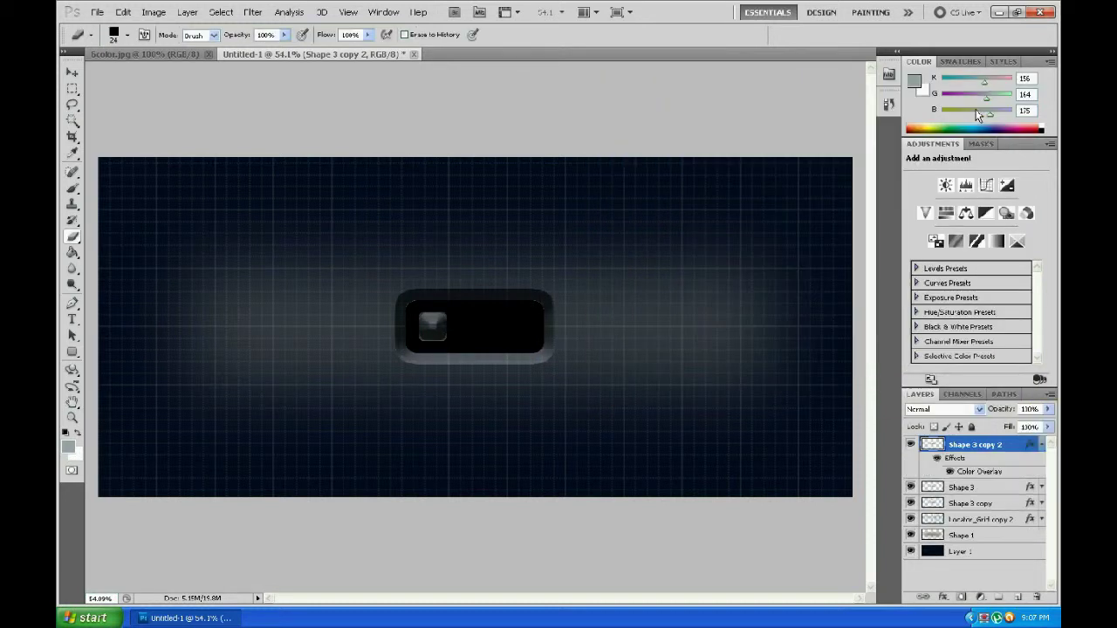
pyautogui.click(1040, 446)
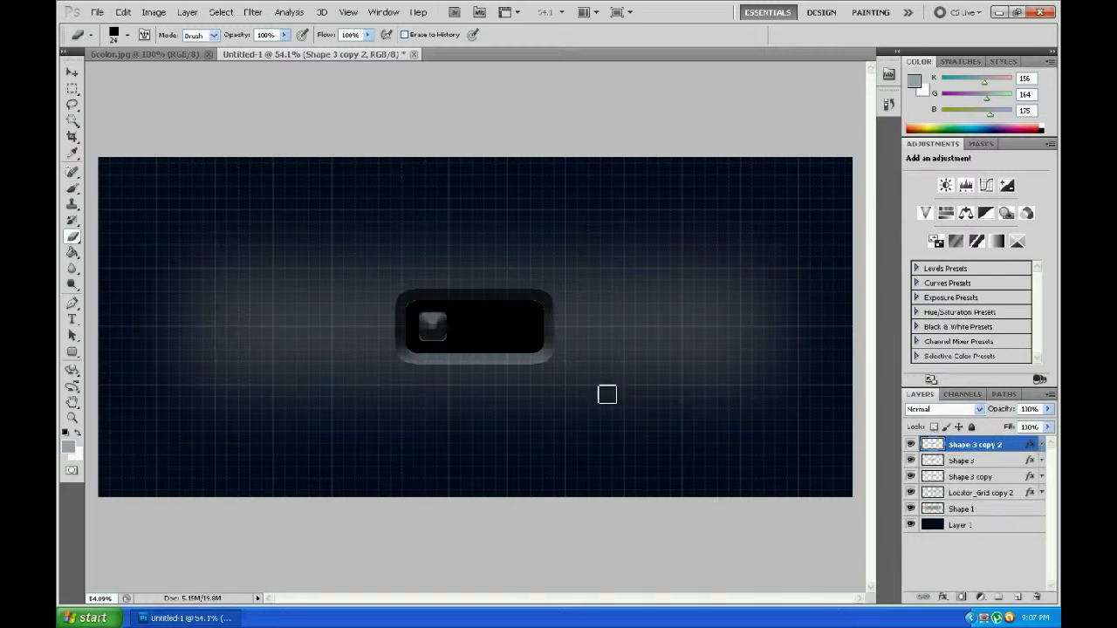
pyautogui.moveTo(932, 455); pyautogui.dragTo(982, 468)
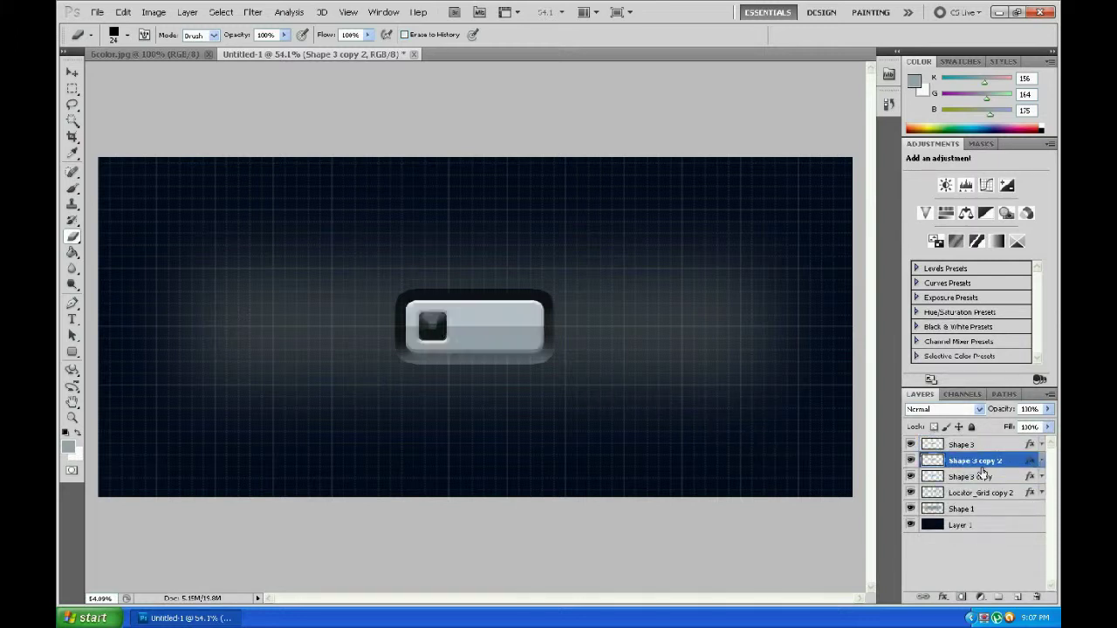
# Widen the dark Shape 3 copy 2 slightly beyond the button
pyautogui.hotkey('ctrl', 't')
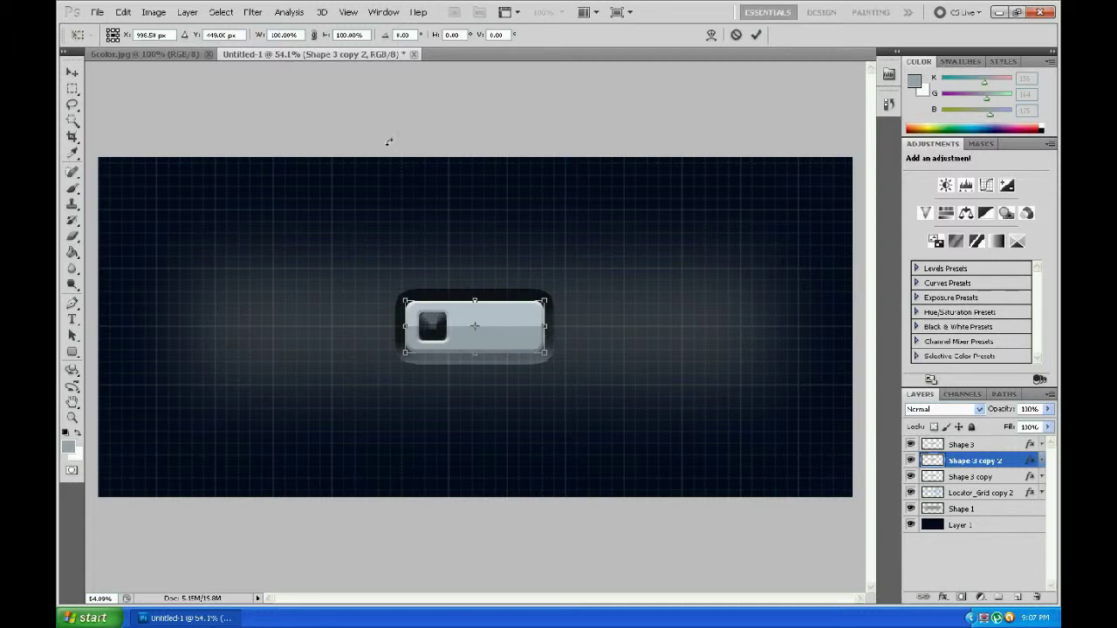
pyautogui.moveTo(260, 39); pyautogui.dragTo(260, 38)
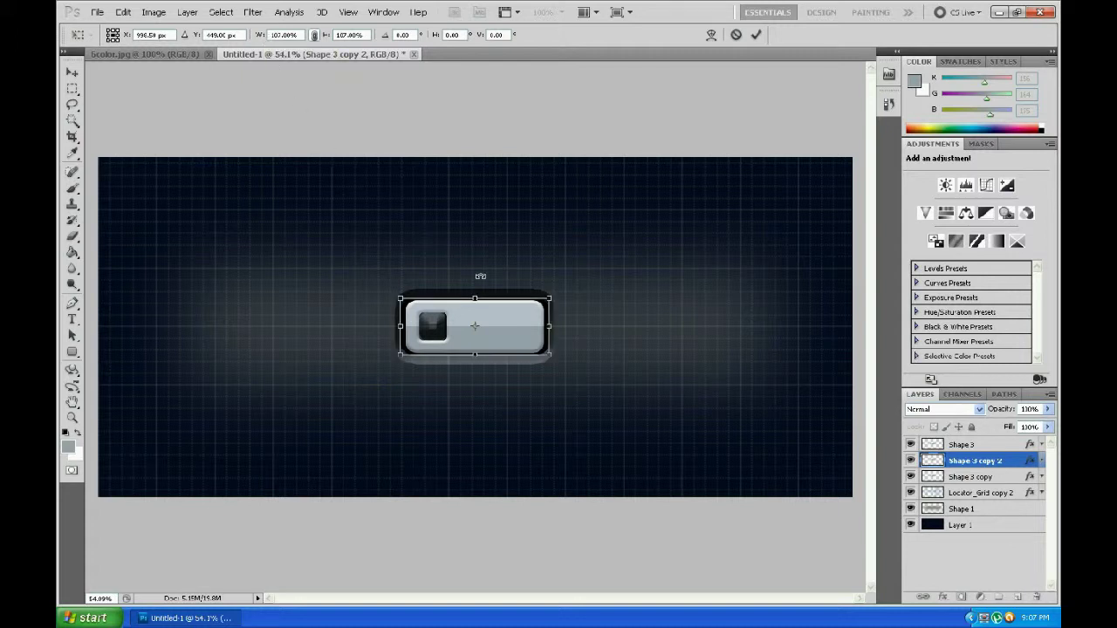
pyautogui.press('Return')
pyautogui.scroll(2, 470, 309)
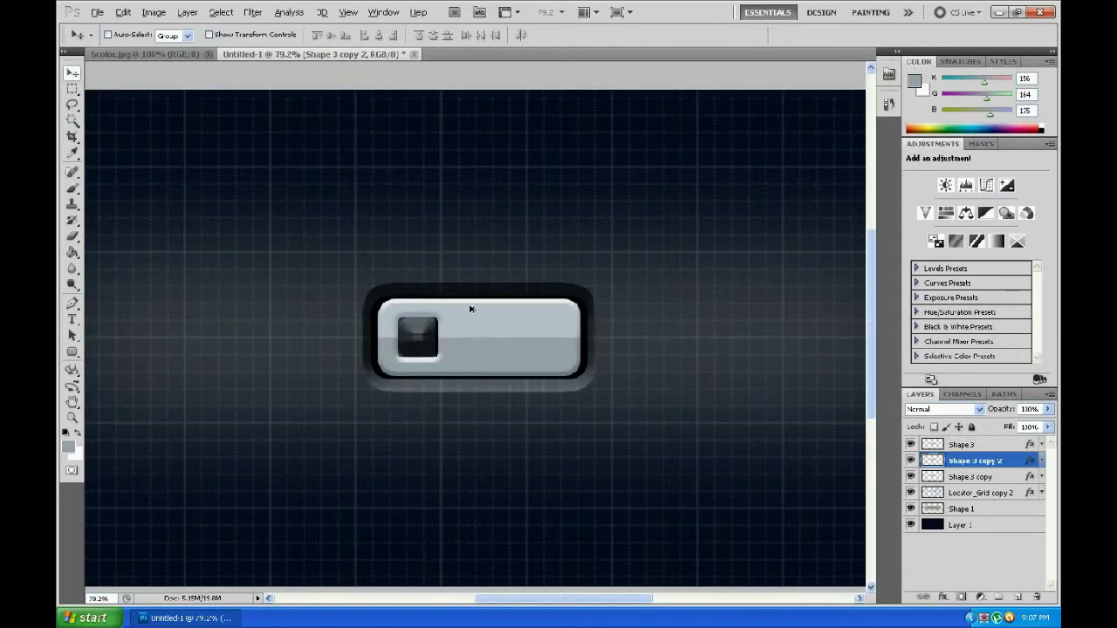
pyautogui.scroll(2, 469, 308)
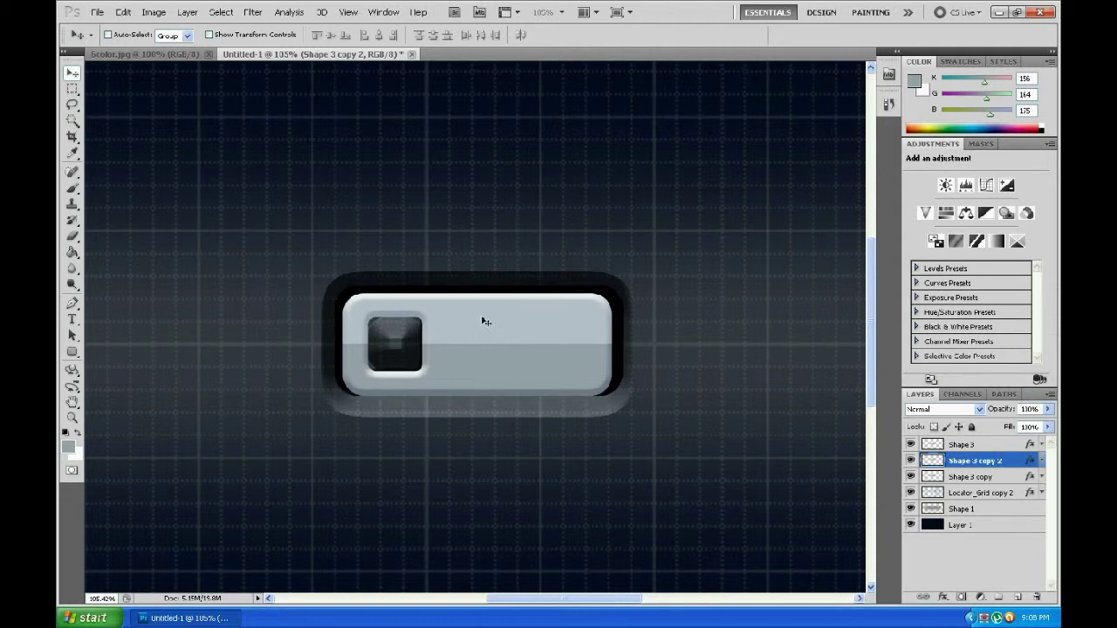
# Pull the dark copy's left and right edges slightly inward and raise its top edge
pyautogui.hotkey('ctrl', 't')
pyautogui.moveTo(622, 341); pyautogui.dragTo(620, 341)
pyautogui.moveTo(334, 342); pyautogui.dragTo(336, 342)
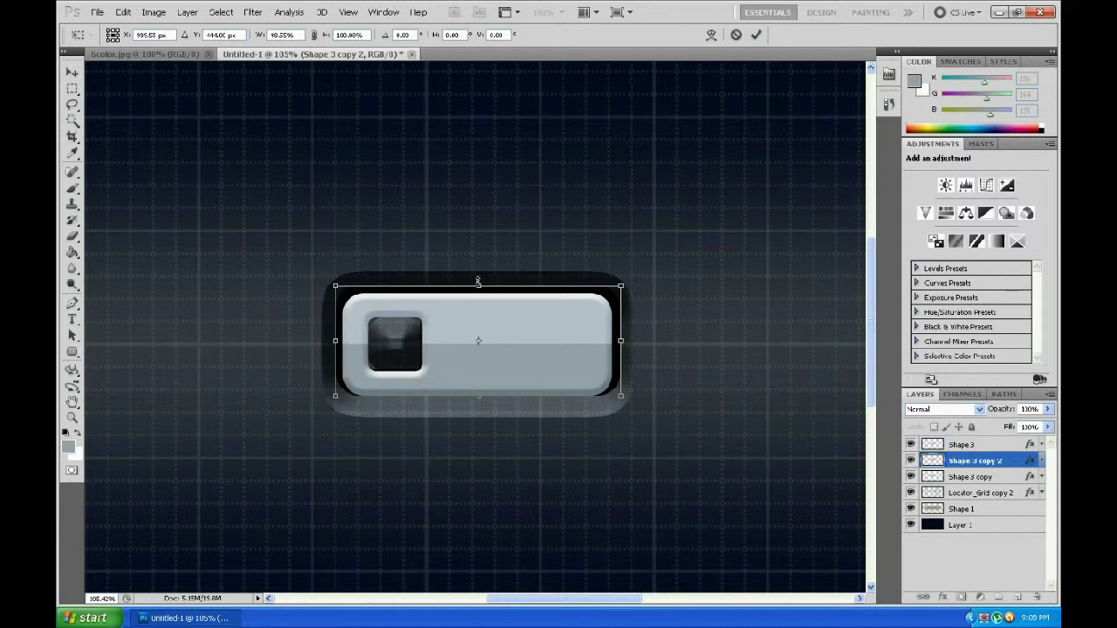
pyautogui.moveTo(478, 281); pyautogui.dragTo(479, 279)
pyautogui.press('Return')
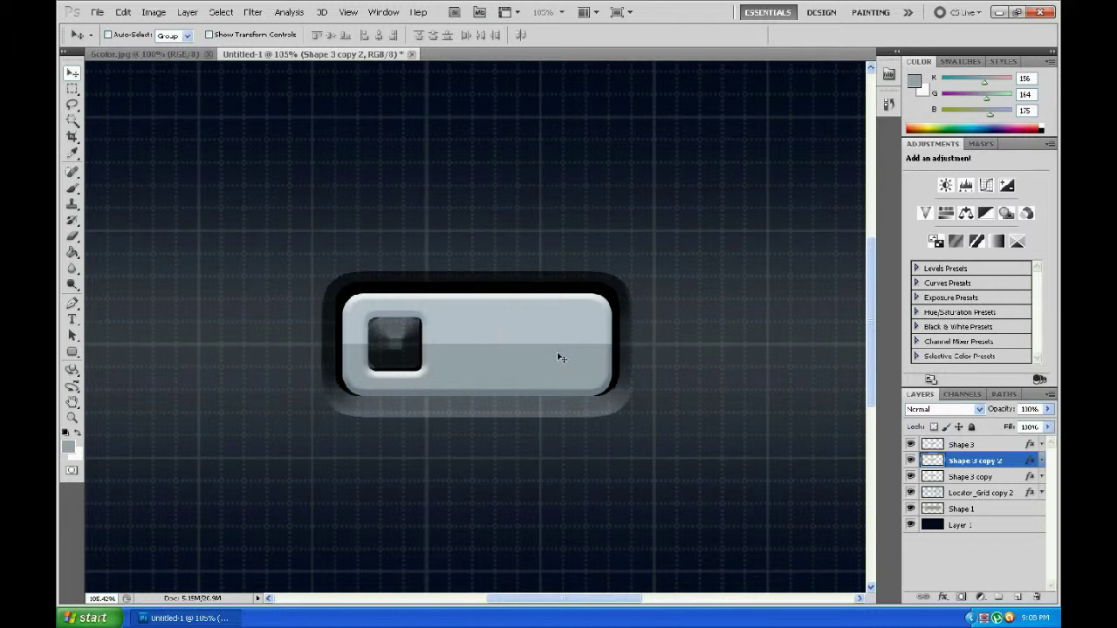
pyautogui.scroll(-1, 541, 330)
pyautogui.scroll(-2, 541, 330)
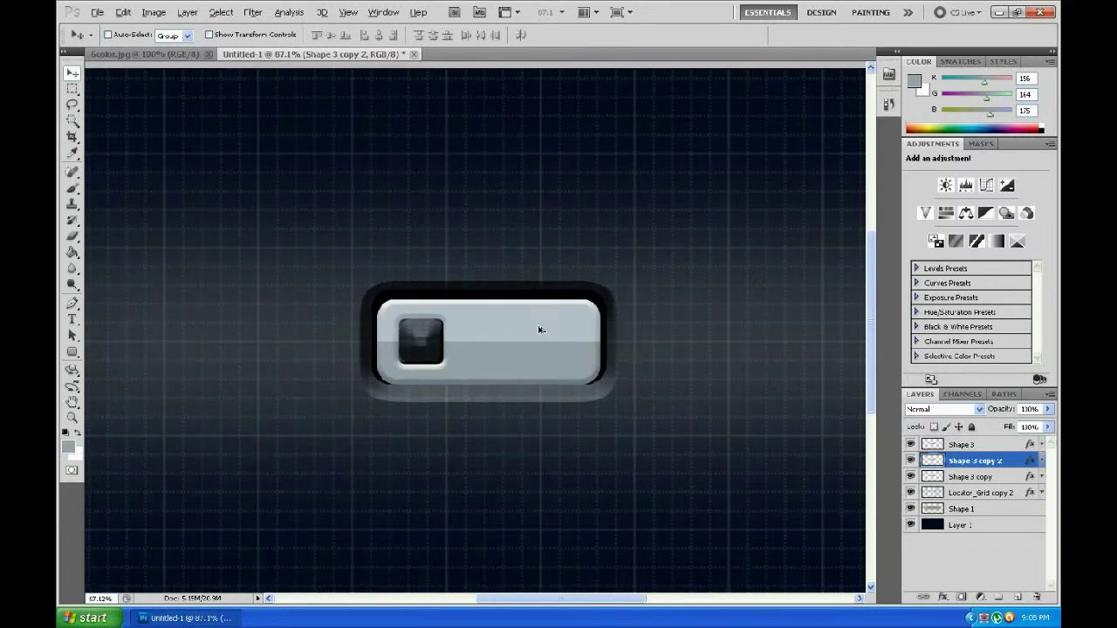
pyautogui.scroll(-2, 541, 330)
pyautogui.scroll(-1, 541, 330)
pyautogui.scroll(-2, 541, 330)
pyautogui.scroll(-1, 541, 330)
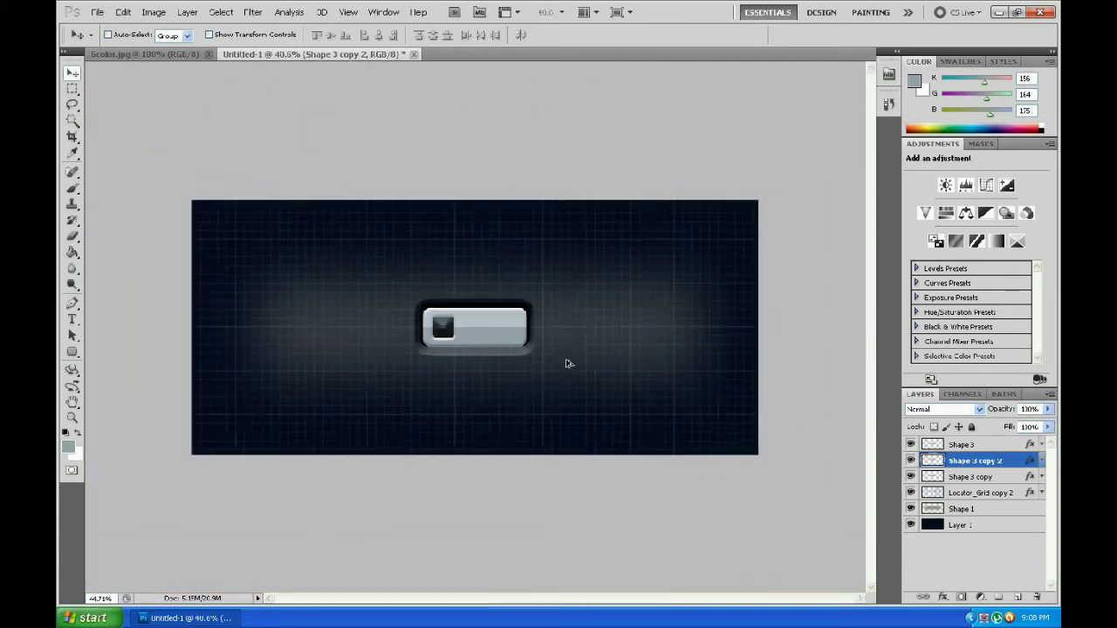
pyautogui.scroll(1, 609, 363)
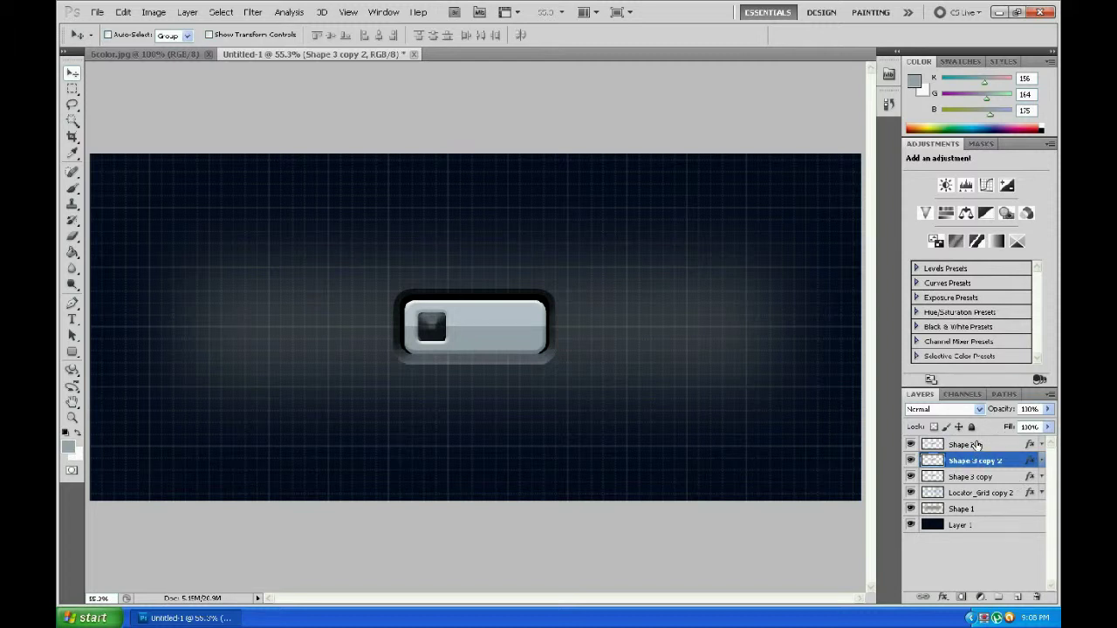
# Duplicate Shape 3 as rasterized Shape 3 copy 3, then switch to the 6color.jpg image
pyautogui.click(976, 445)
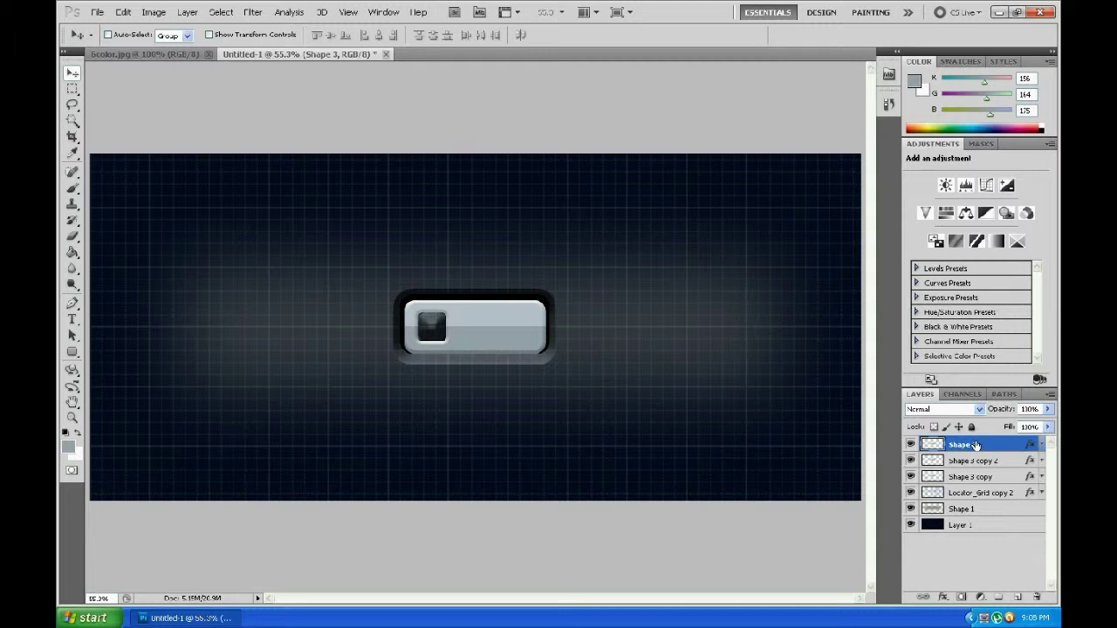
pyautogui.hotkey('ctrl', 'j')
pyautogui.rightClick(975, 445)
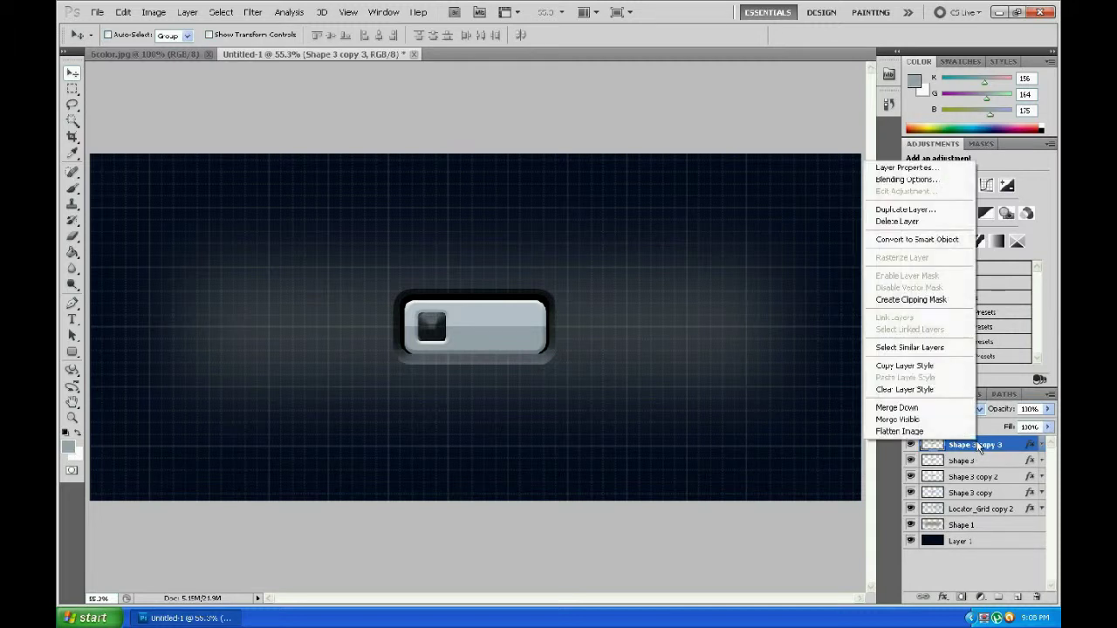
pyautogui.click(917, 246)
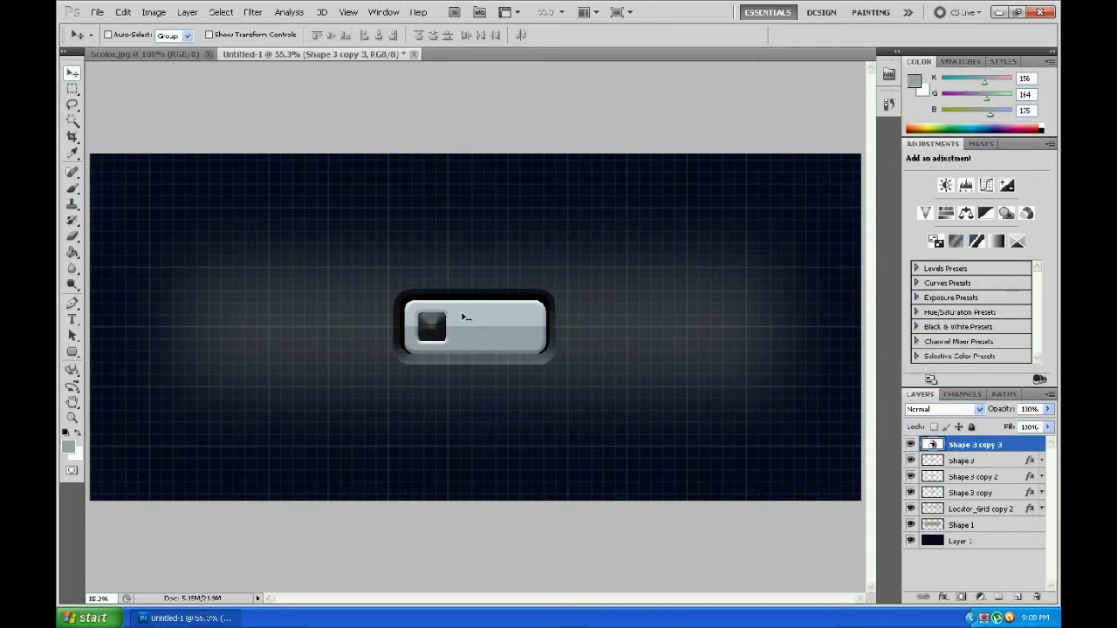
pyautogui.click(72, 236)
pyautogui.click(555, 252)
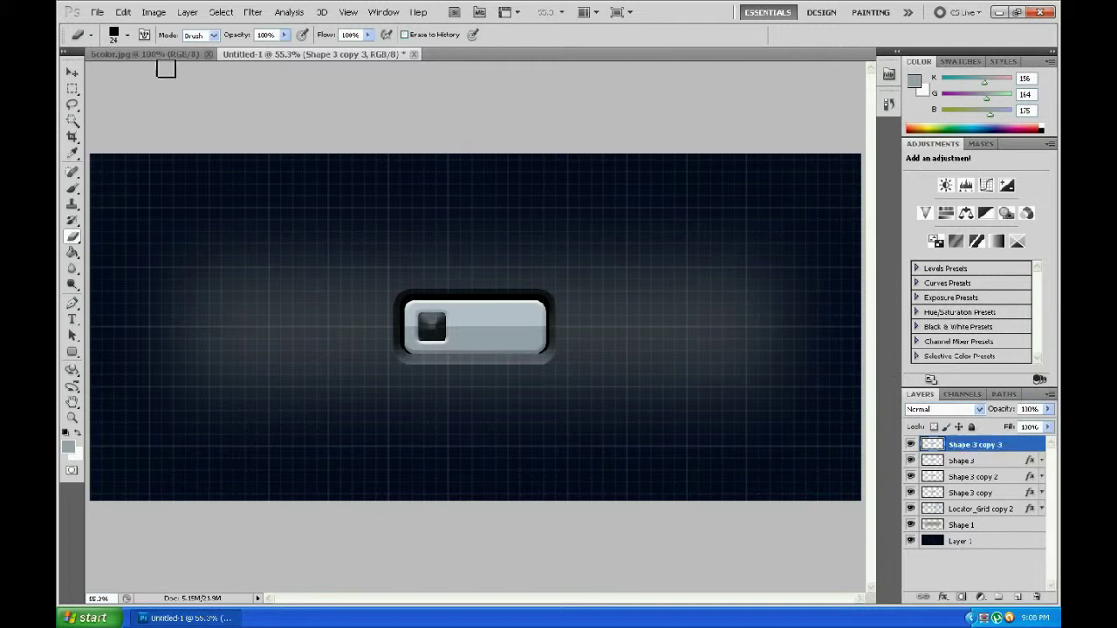
pyautogui.click(174, 57)
# Sample the dark Back swatch colour (RGB 47, 54, 64) and return to Untitled-1
pyautogui.press('b')
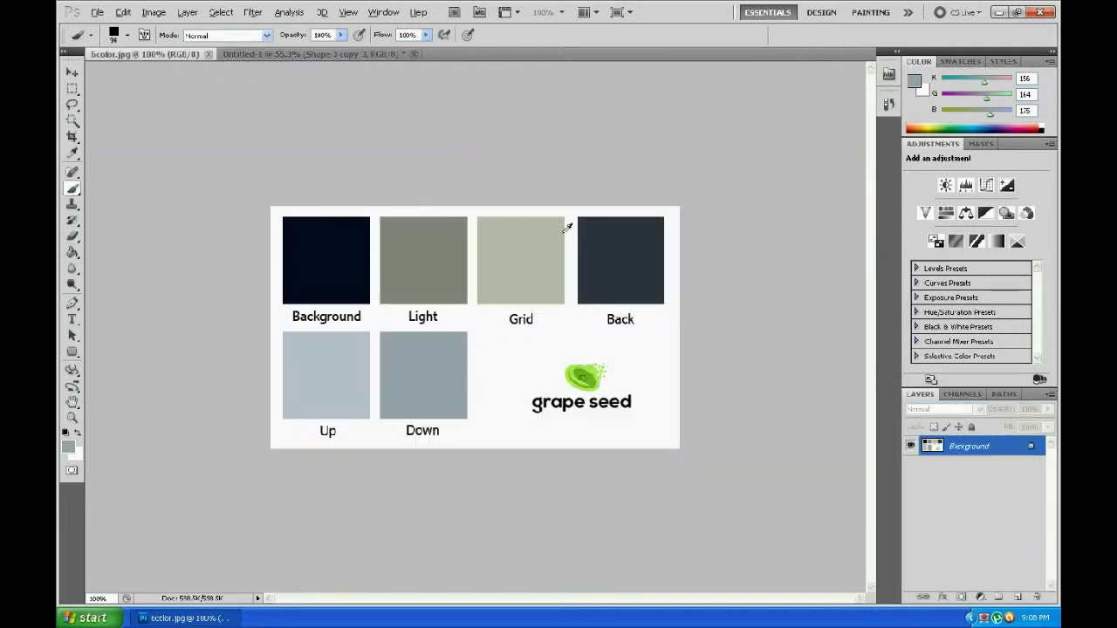
pyautogui.keyDown('alt'); pyautogui.click(608, 228); pyautogui.keyUp('alt')
pyautogui.click(310, 54)
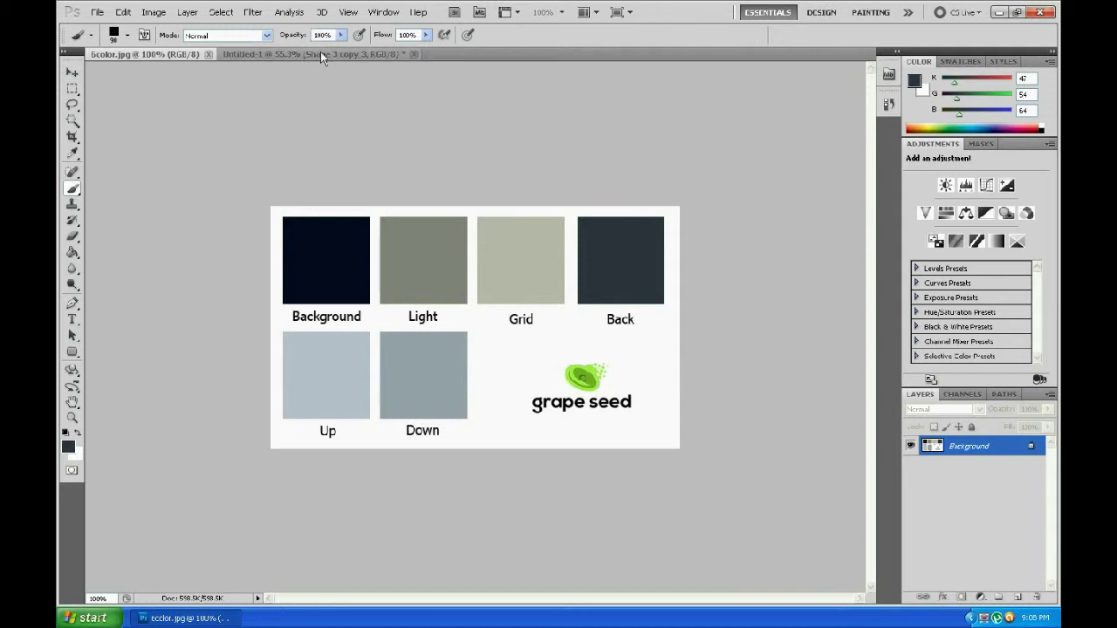
# Add a Color Overlay in the sampled dark grey to Shape 3 copy 3
pyautogui.doubleClick(980, 445)
pyautogui.press('Return')
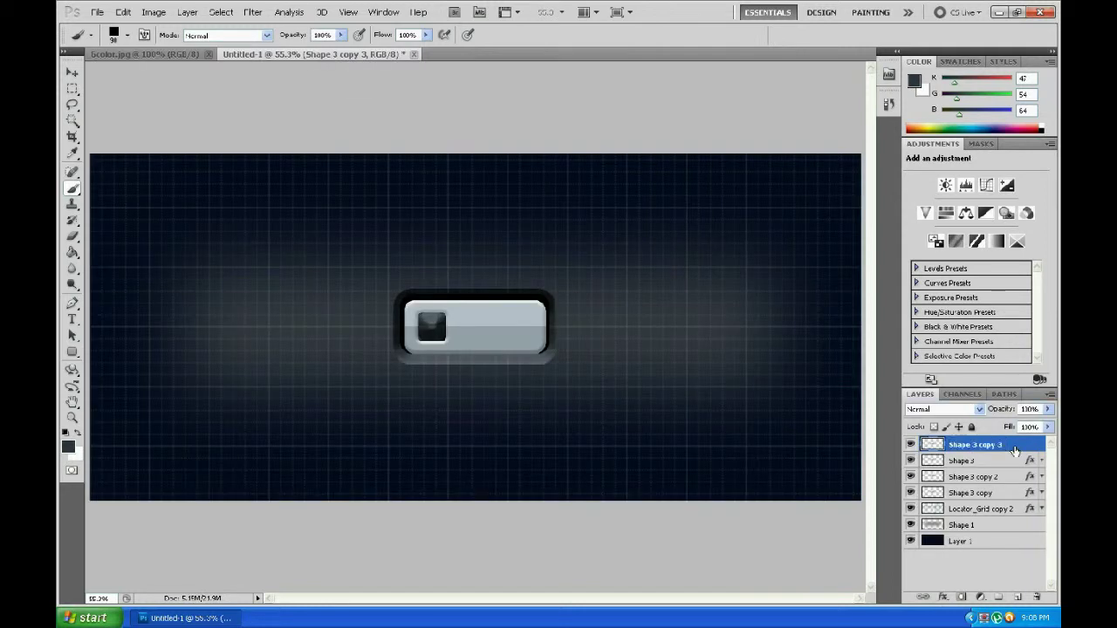
pyautogui.doubleClick(1015, 450)
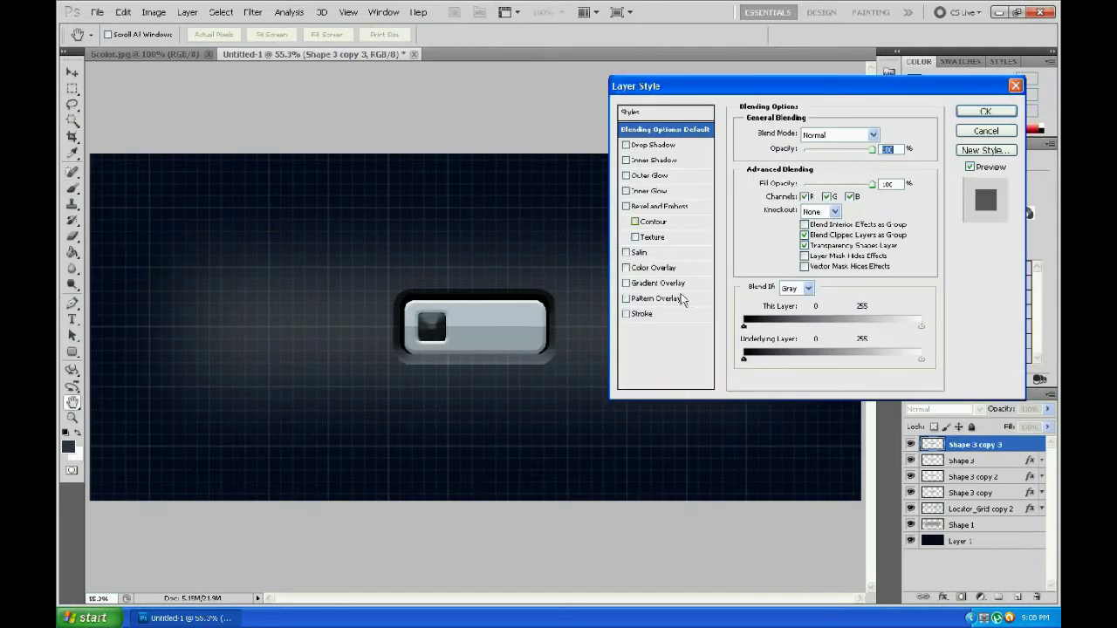
pyautogui.click(626, 270)
pyautogui.click(879, 134)
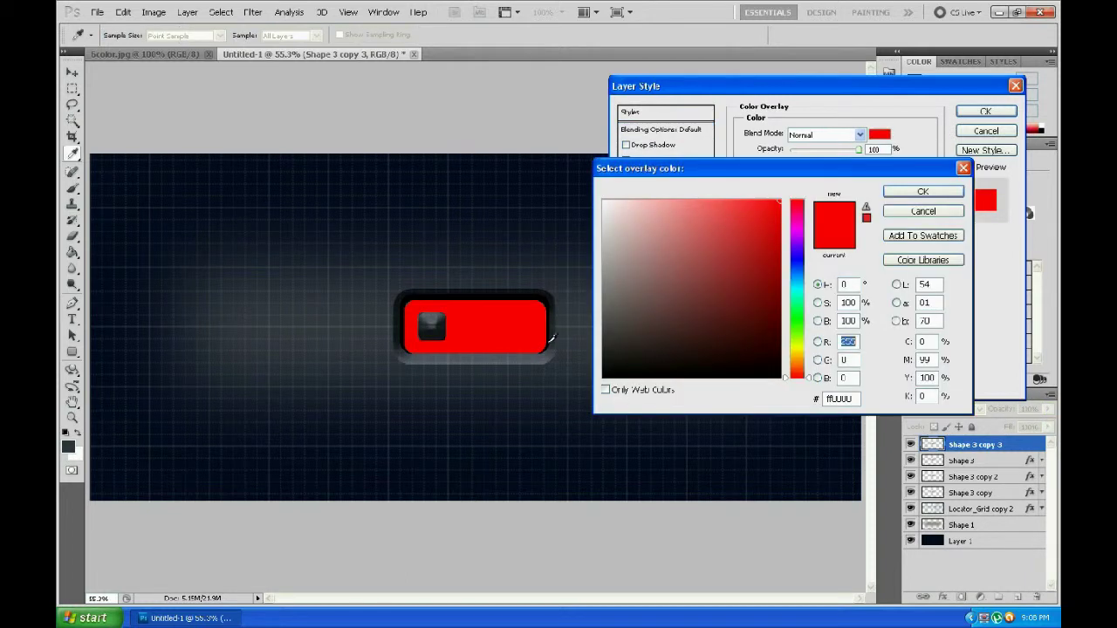
pyautogui.click(68, 448)
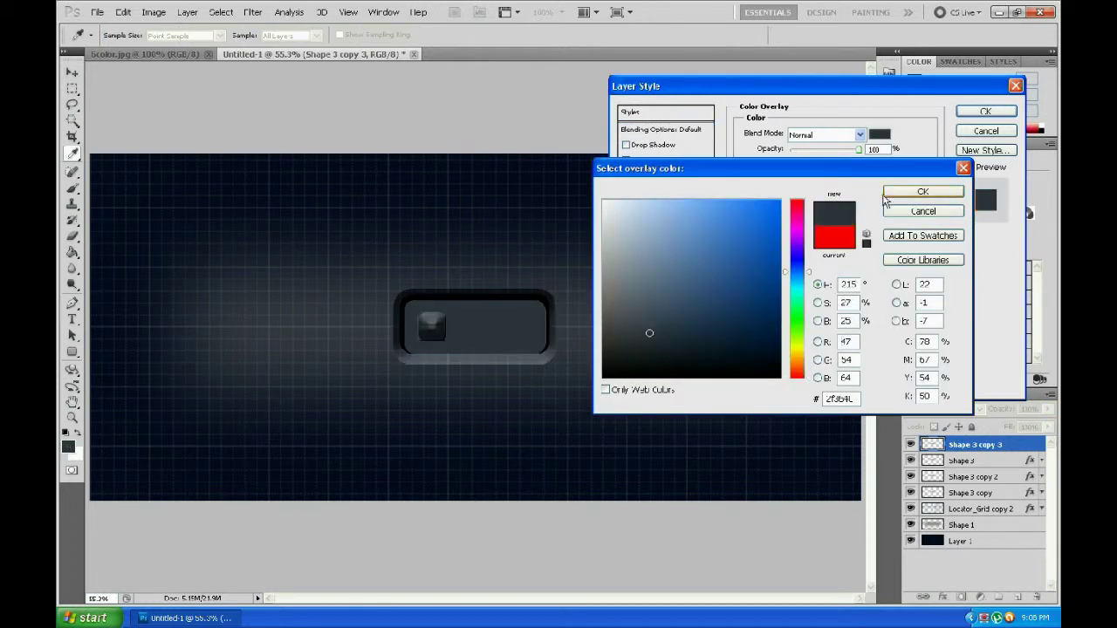
pyautogui.click(922, 191)
pyautogui.click(984, 113)
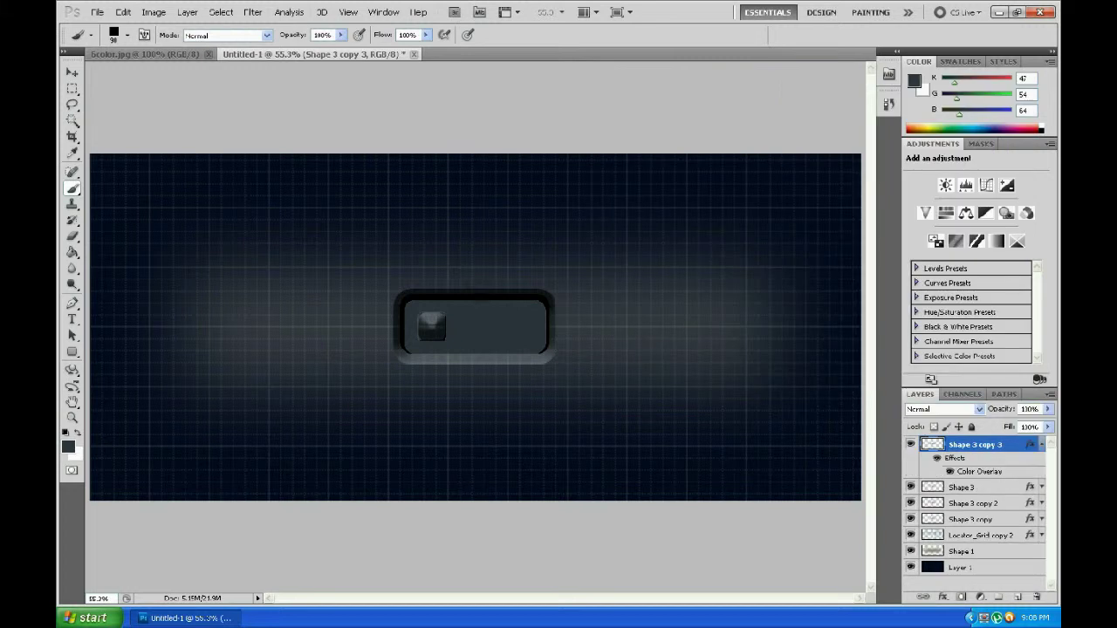
pyautogui.hotkey('ctrl', '+')
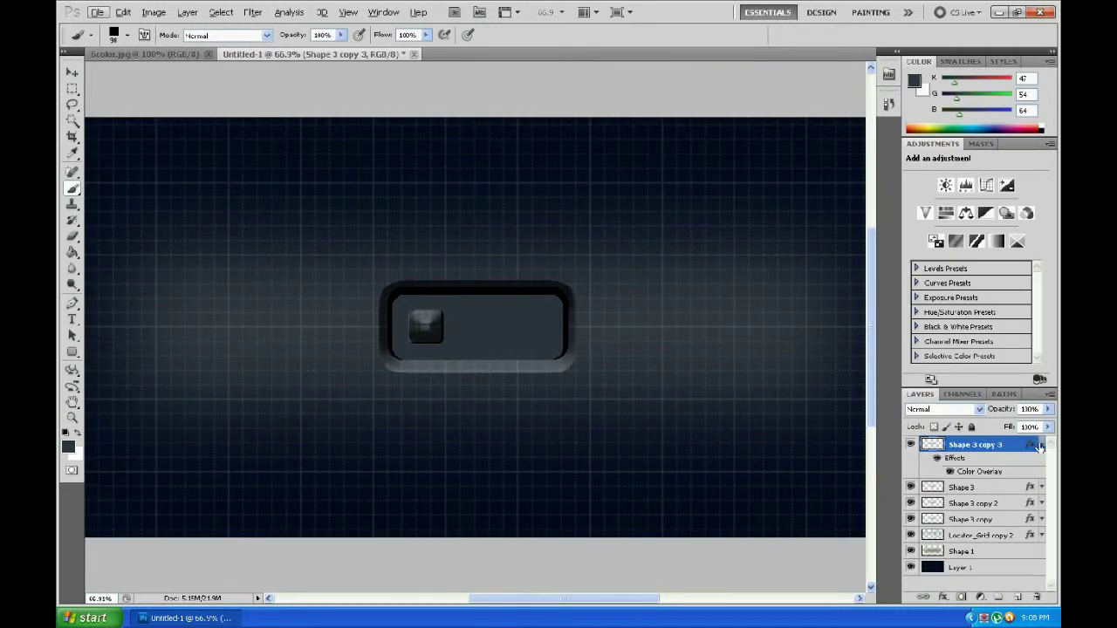
# Move Shape 3 copy 3 below Shape 3 and scale it proportionally to about 107%
pyautogui.click(1042, 445)
pyautogui.moveTo(1008, 447); pyautogui.dragTo(1013, 468)
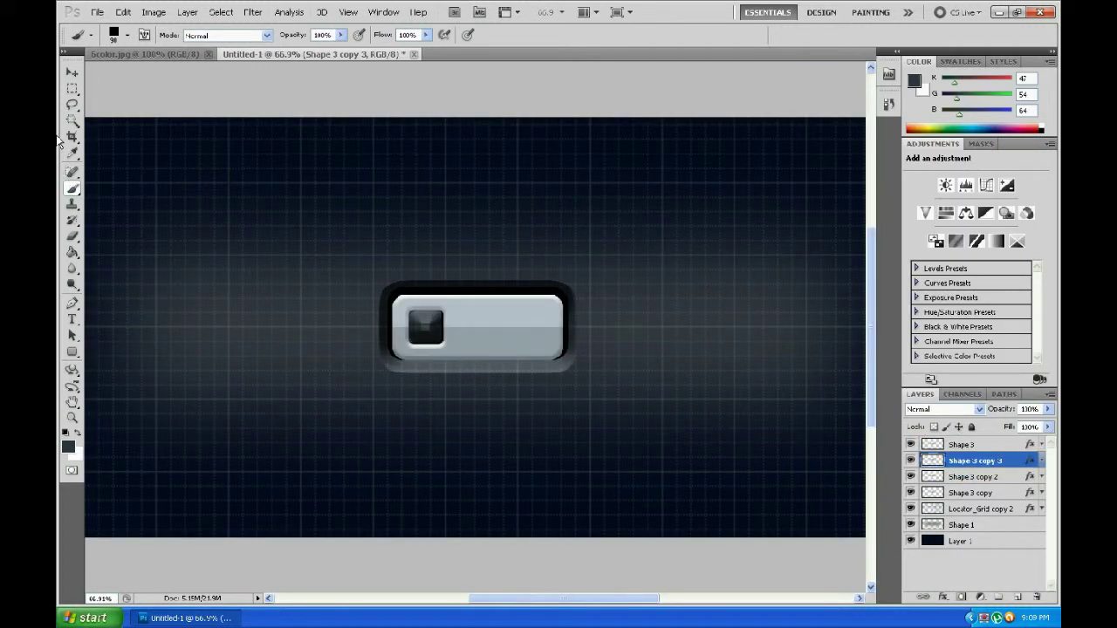
pyautogui.click(72, 72)
pyautogui.hotkey('ctrl', 't')
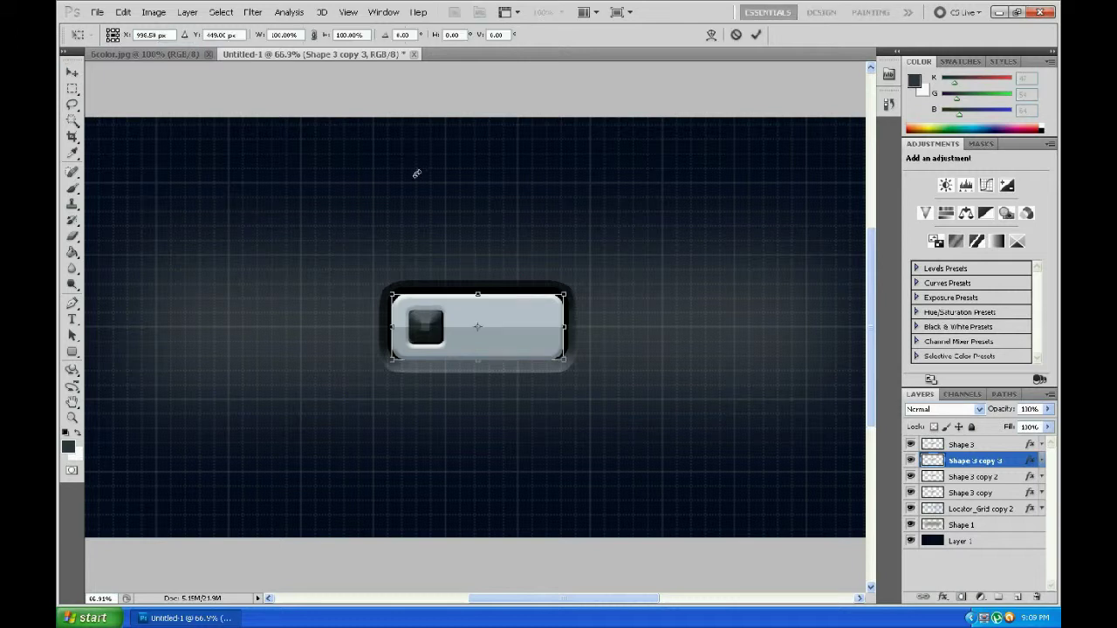
pyautogui.click(313, 35)
pyautogui.moveTo(259, 40); pyautogui.dragTo(263, 41)
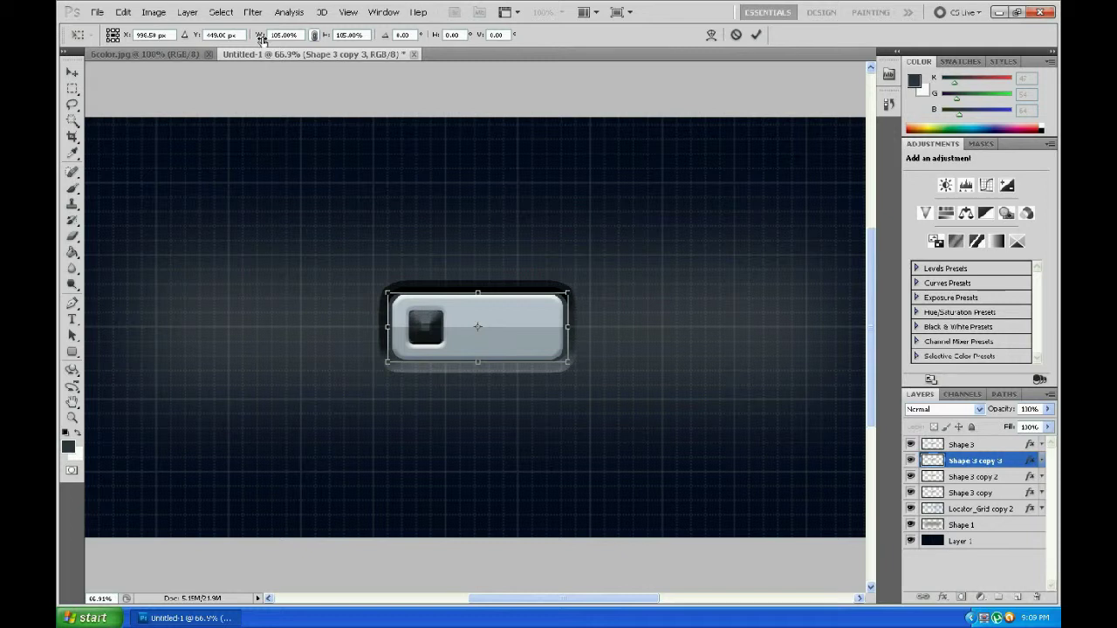
pyautogui.press('Return')
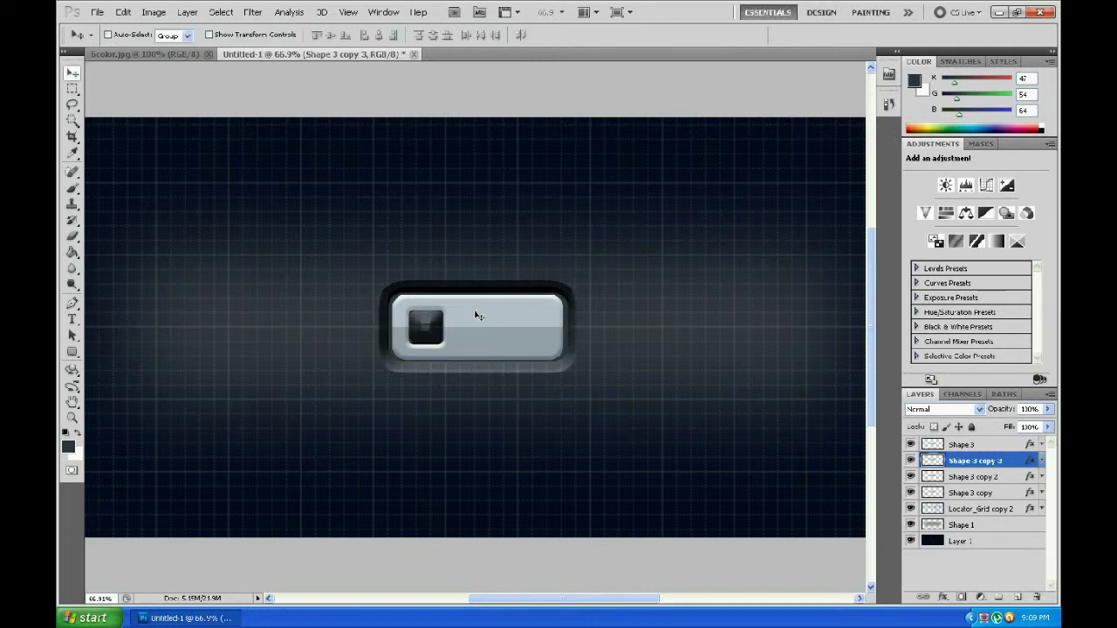
# Adjust the dark copy's right, top and bottom edges so it frames the button
pyautogui.scroll(3, 478, 316)
pyautogui.press('alt')
pyautogui.hotkey('alt', ']')
pyautogui.hotkey('ctrl', 't')
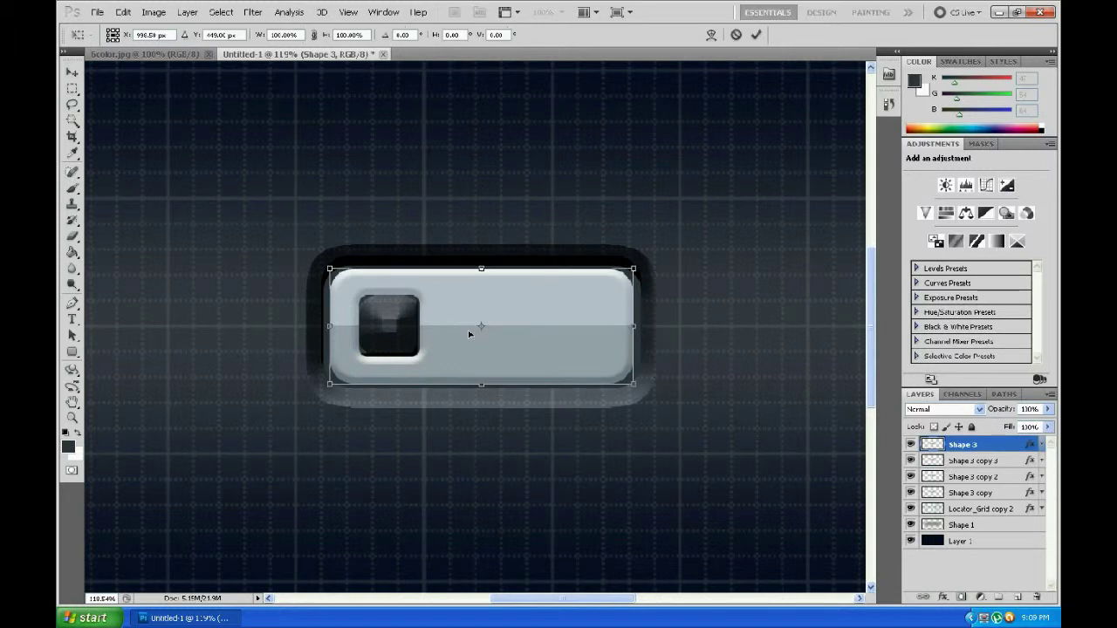
pyautogui.press('Escape')
pyautogui.click(981, 461)
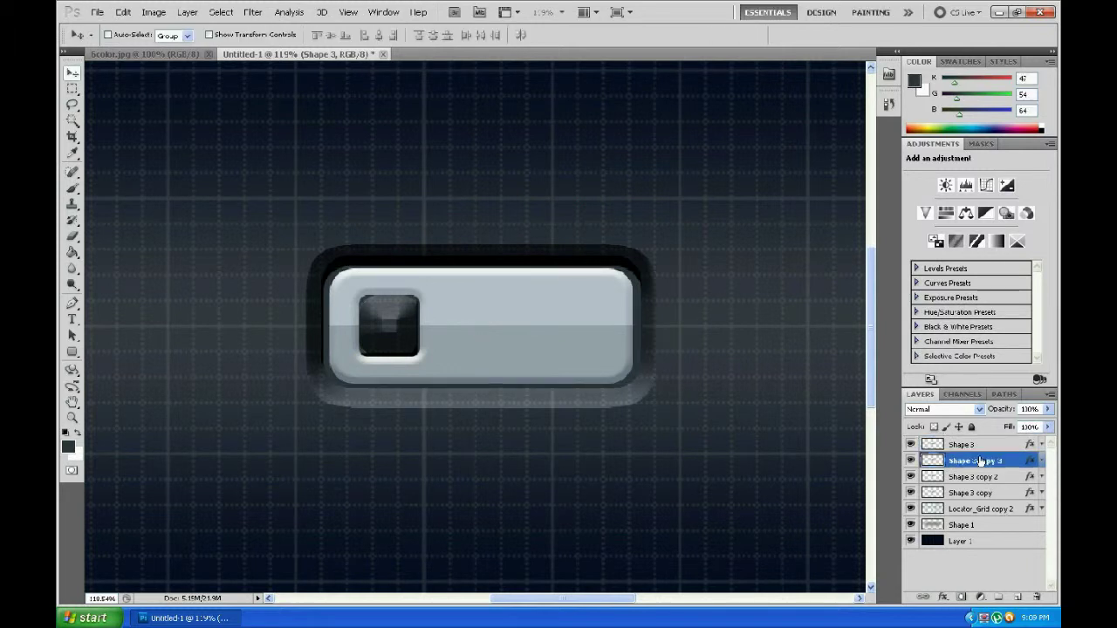
pyautogui.hotkey('ctrl', 't')
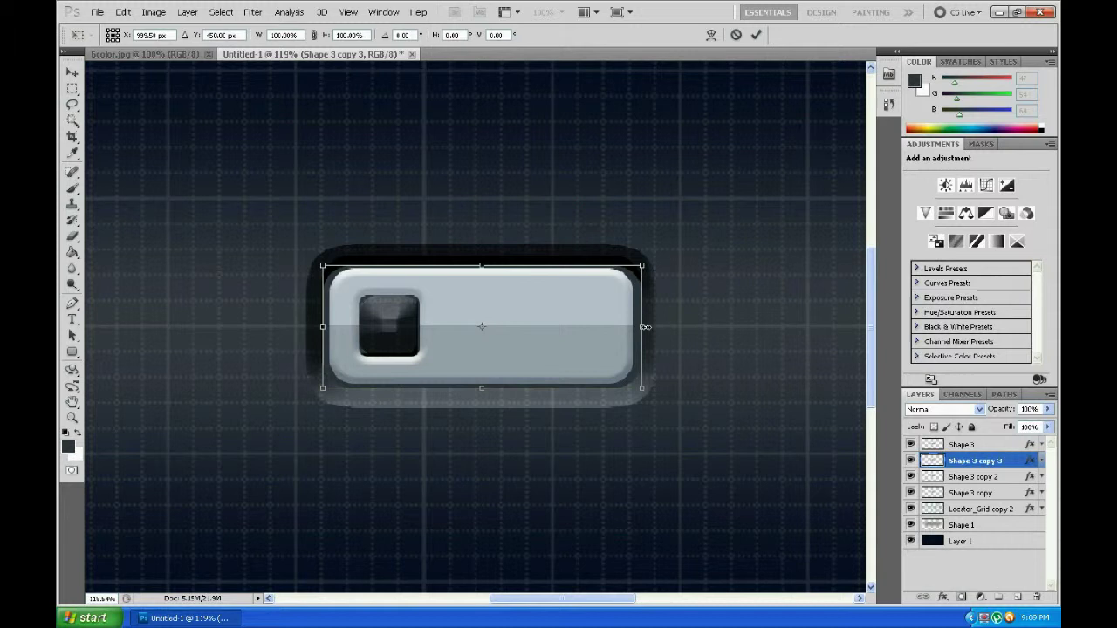
pyautogui.moveTo(642, 327); pyautogui.dragTo(645, 329)
pyautogui.moveTo(481, 266); pyautogui.dragTo(479, 261)
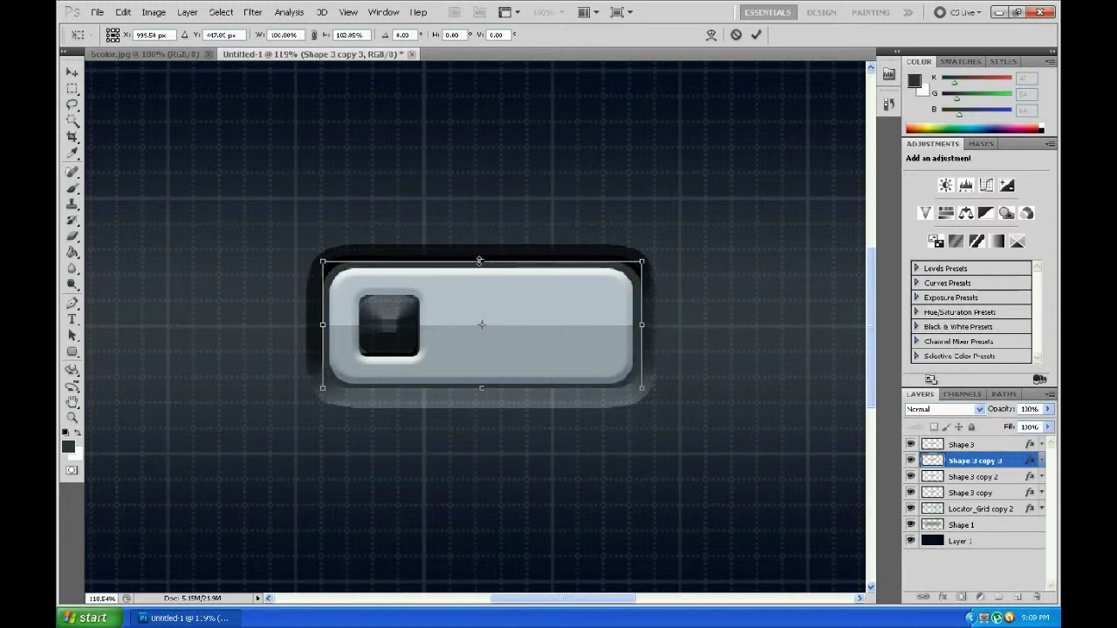
pyautogui.moveTo(481, 388); pyautogui.dragTo(480, 394)
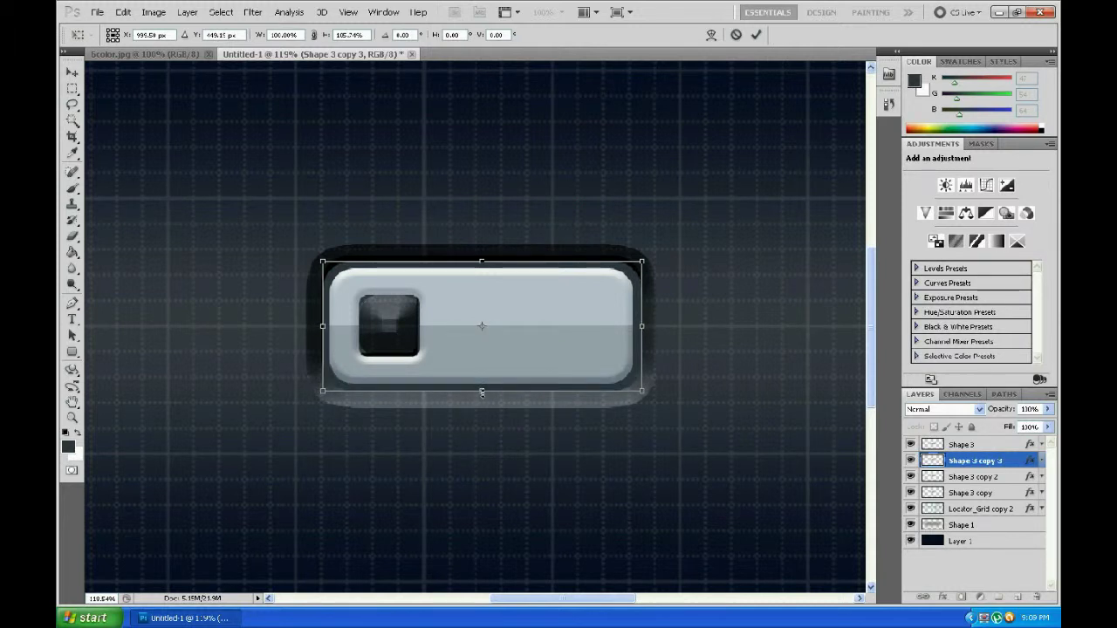
pyautogui.press('Return')
# Pull all four edges of Shape 3 copy 3 slightly inward
pyautogui.scroll(1, 488, 389)
pyautogui.scroll(1, 487, 386)
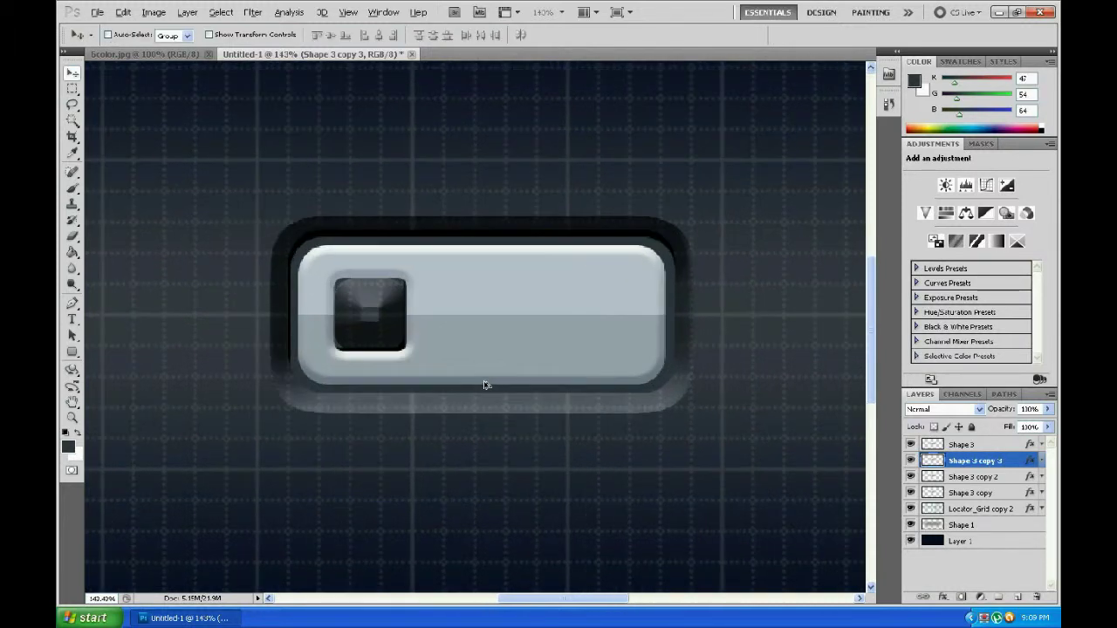
pyautogui.scroll(1, 486, 383)
pyautogui.scroll(1, 484, 381)
pyautogui.scroll(-1, 482, 378)
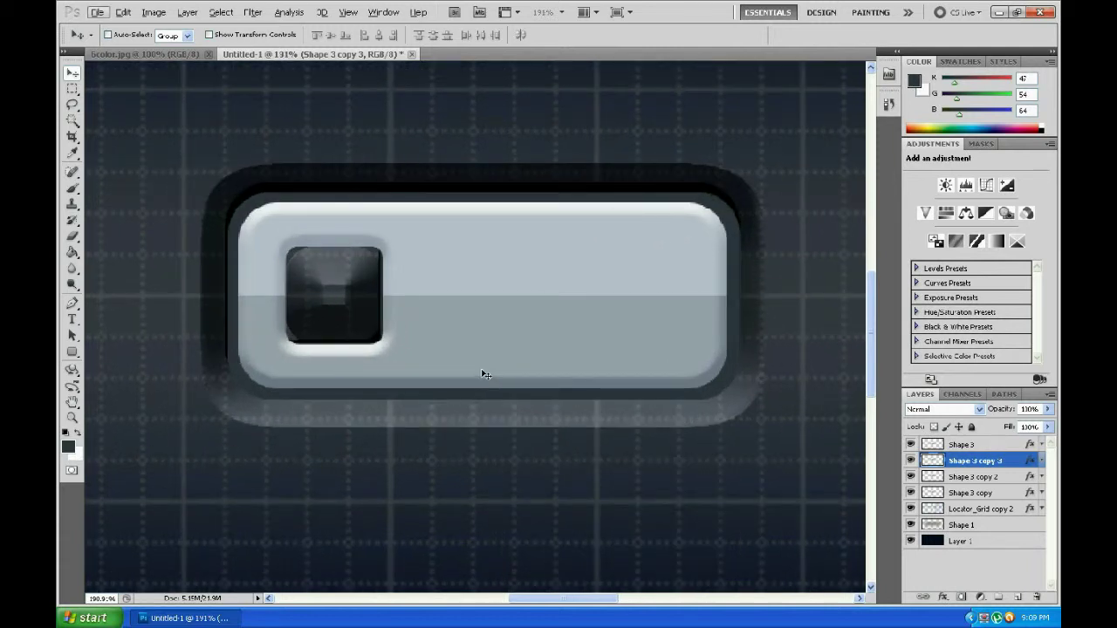
pyautogui.hotkey('ctrl', 't')
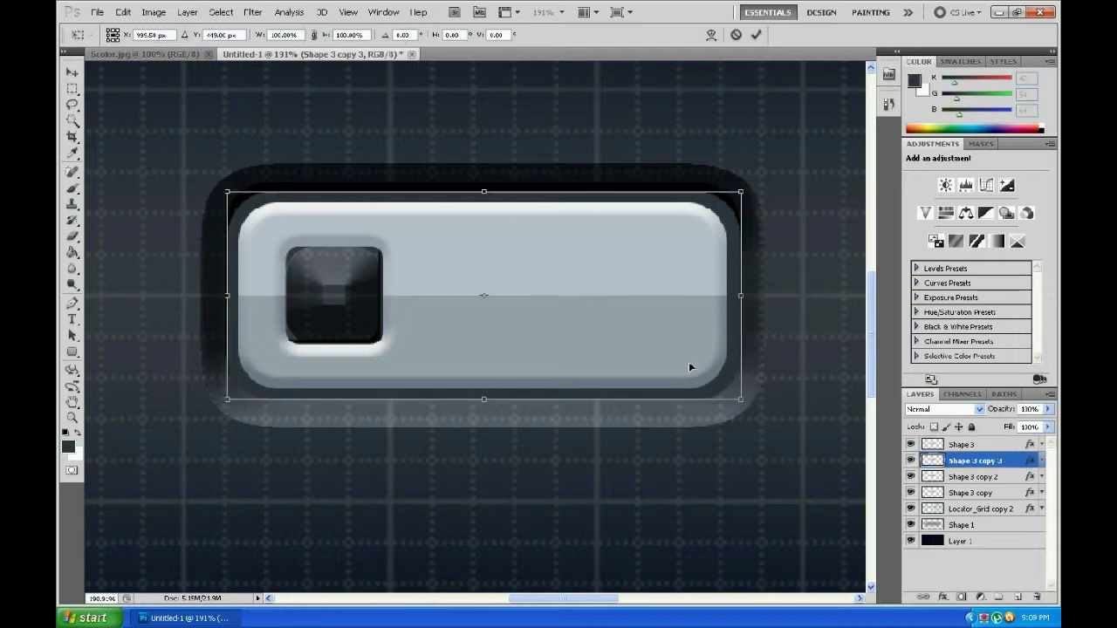
pyautogui.moveTo(483, 192); pyautogui.dragTo(485, 193)
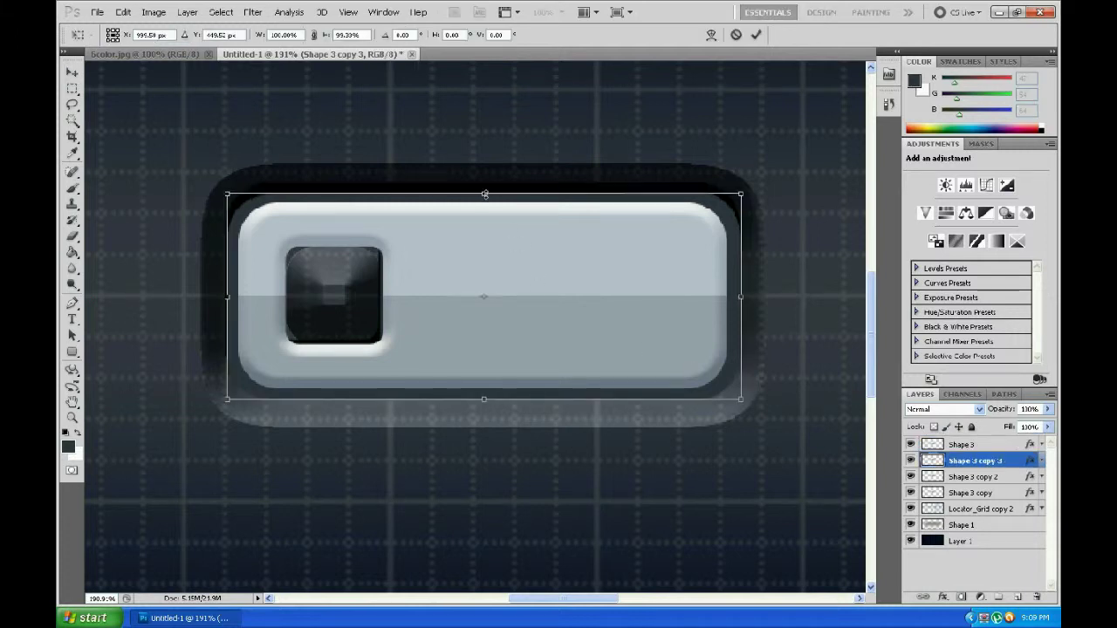
pyautogui.moveTo(484, 397); pyautogui.dragTo(484, 394)
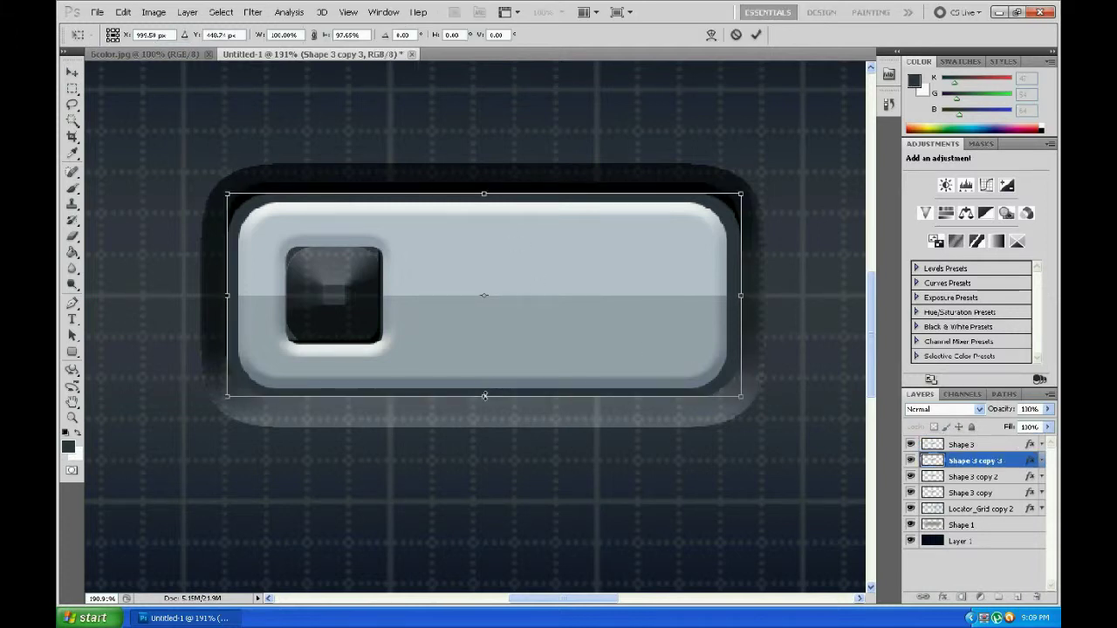
pyautogui.moveTo(228, 296); pyautogui.dragTo(233, 296)
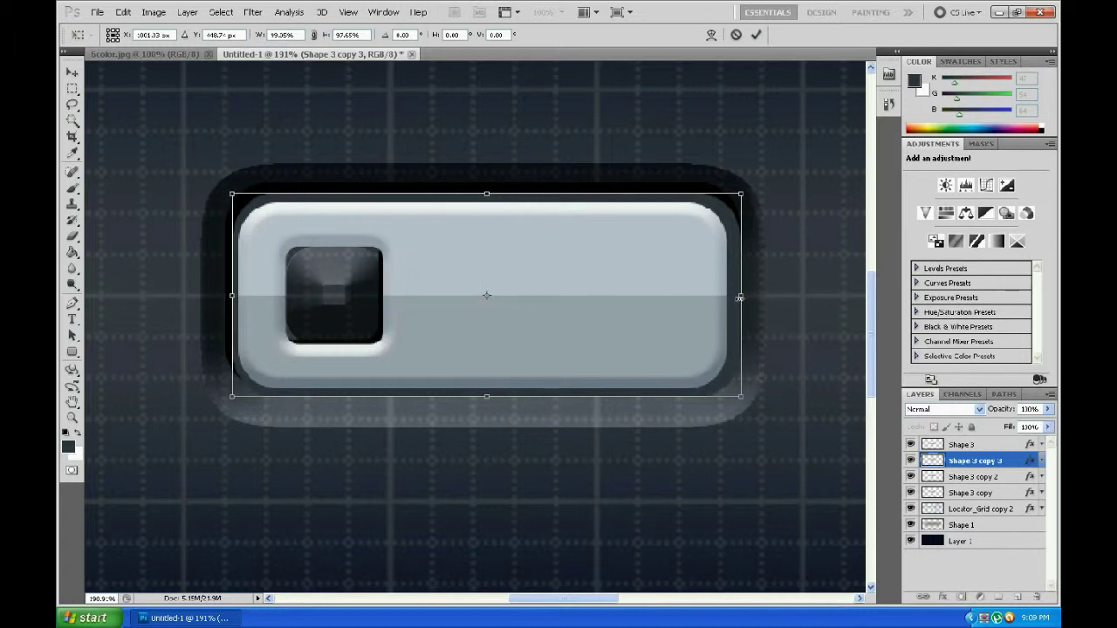
pyautogui.moveTo(737, 298); pyautogui.dragTo(735, 297)
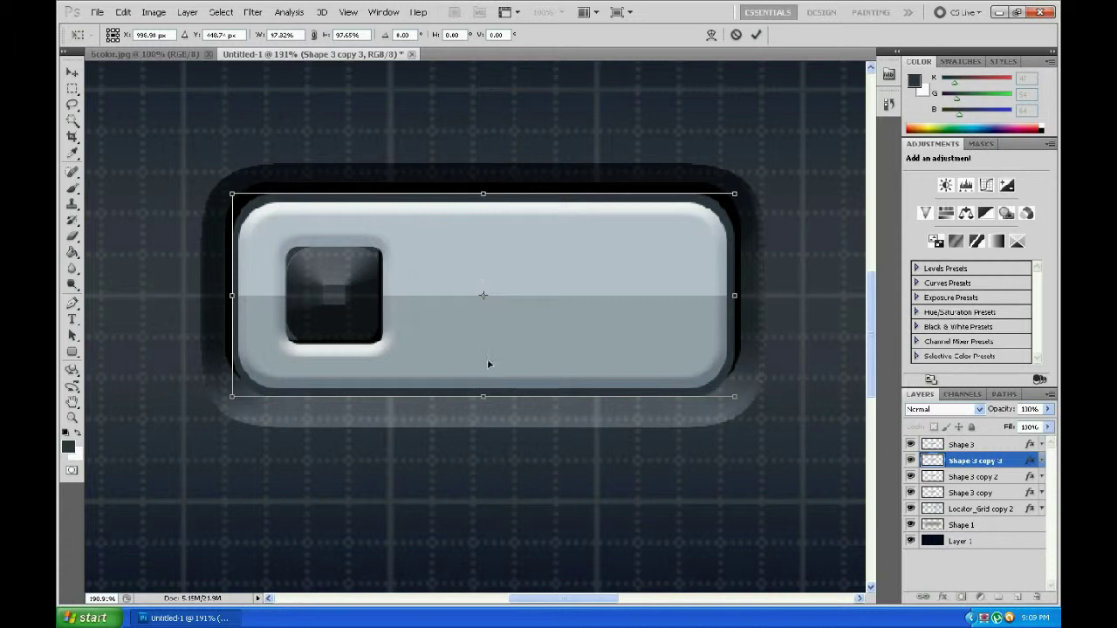
# Refine the top and bottom edges to about W 97.9%, H 96.3% and commit
pyautogui.moveTo(482, 396); pyautogui.dragTo(482, 394)
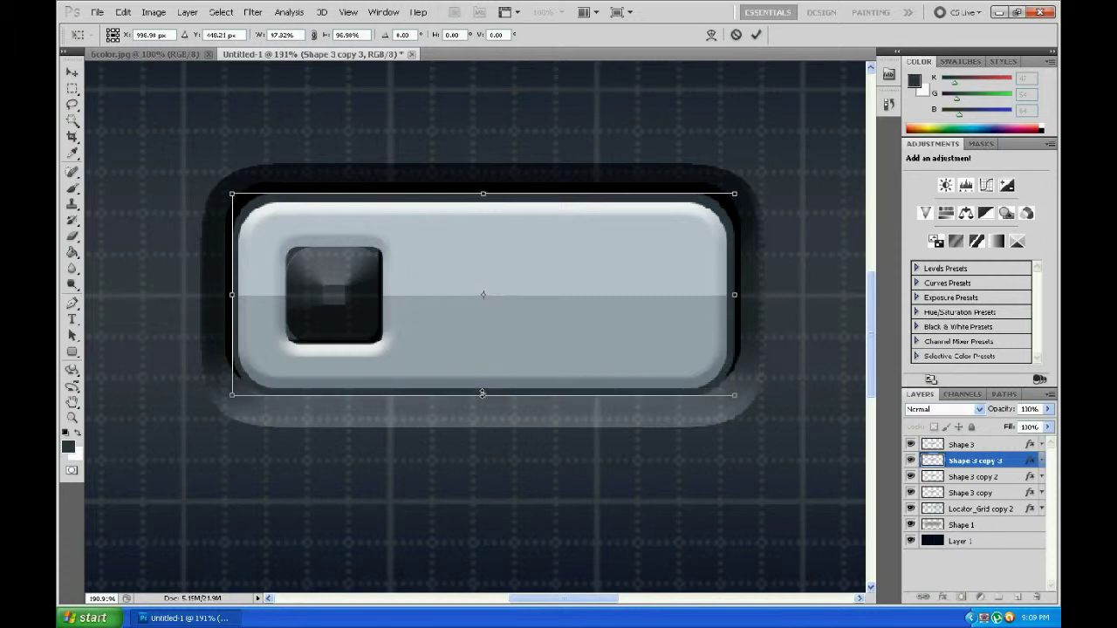
pyautogui.moveTo(484, 192); pyautogui.dragTo(485, 193)
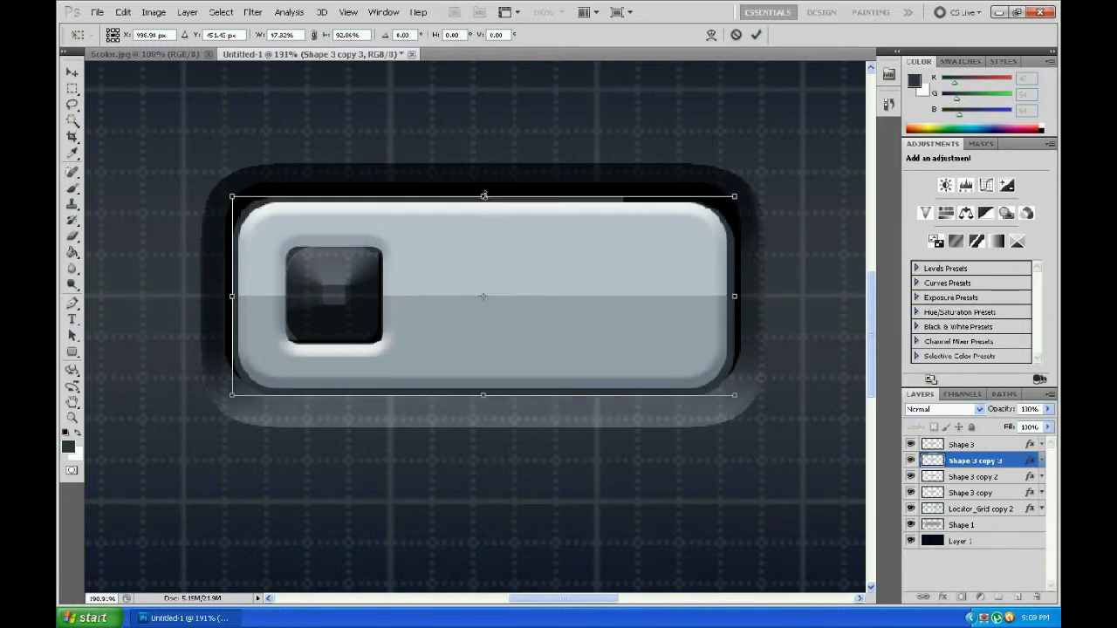
pyautogui.press('Return')
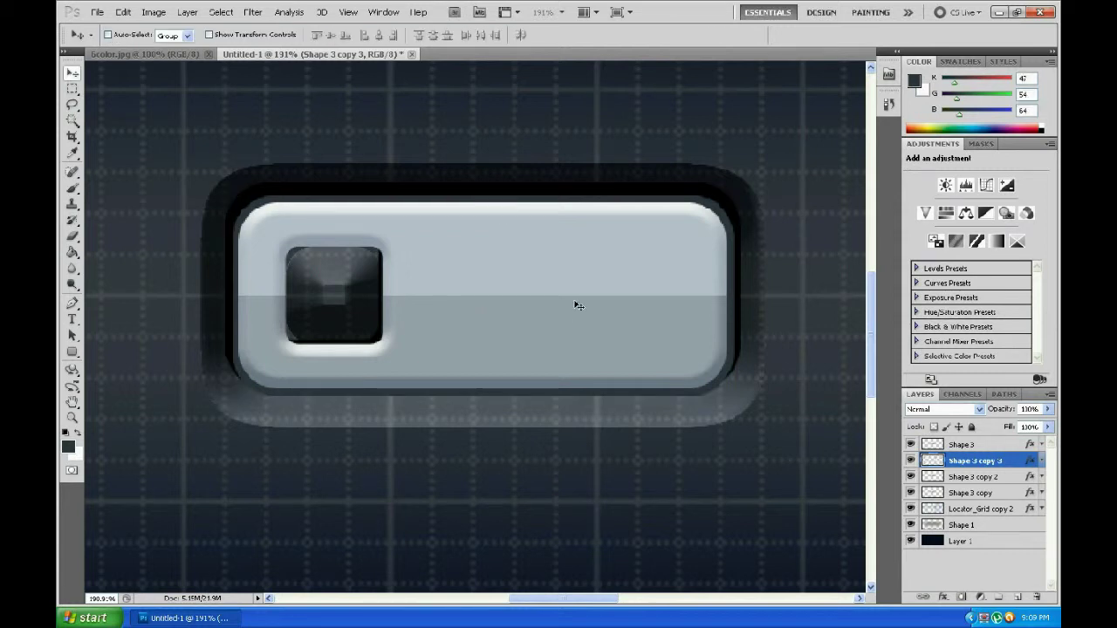
pyautogui.scroll(-3, 516, 260)
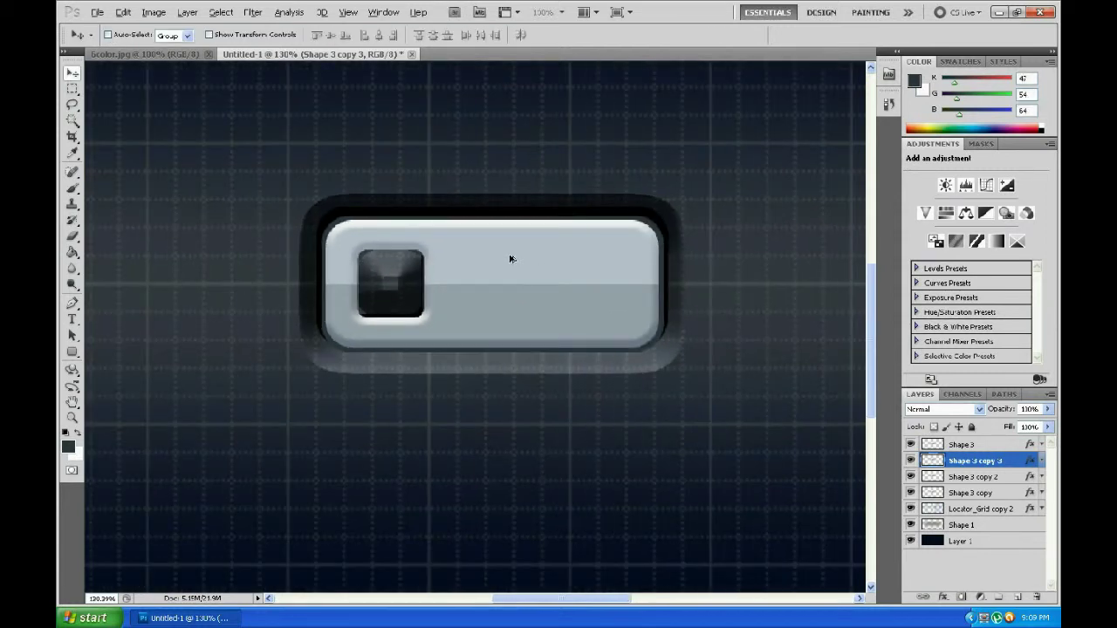
pyautogui.scroll(-1, 512, 259)
pyautogui.scroll(-2, 509, 256)
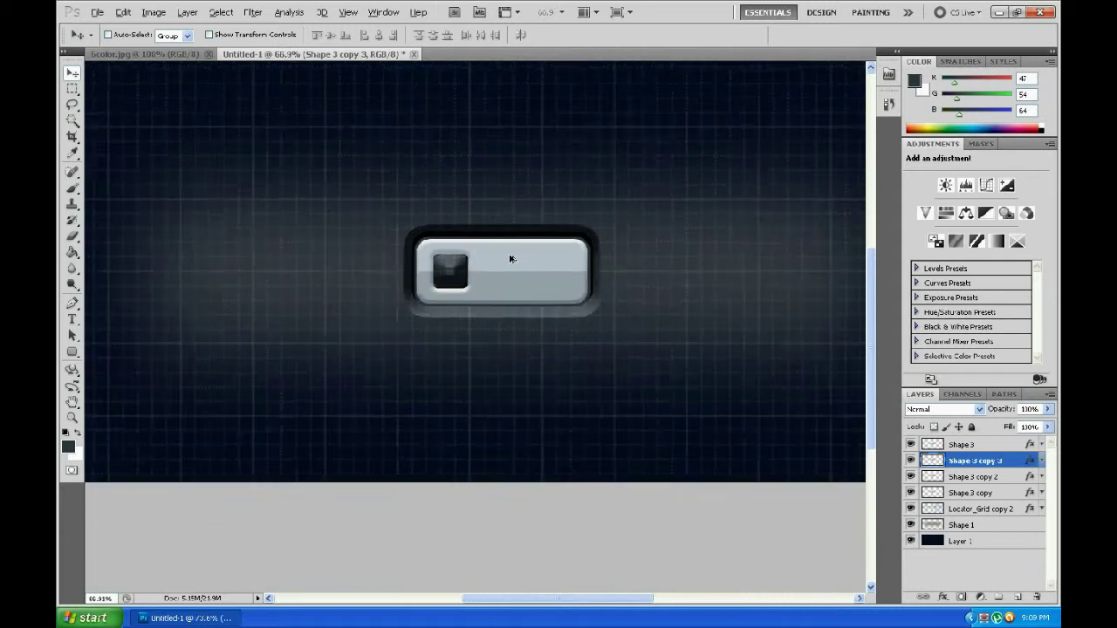
pyautogui.scroll(-2, 508, 256)
pyautogui.scroll(3, 505, 314)
pyautogui.scroll(2, 506, 324)
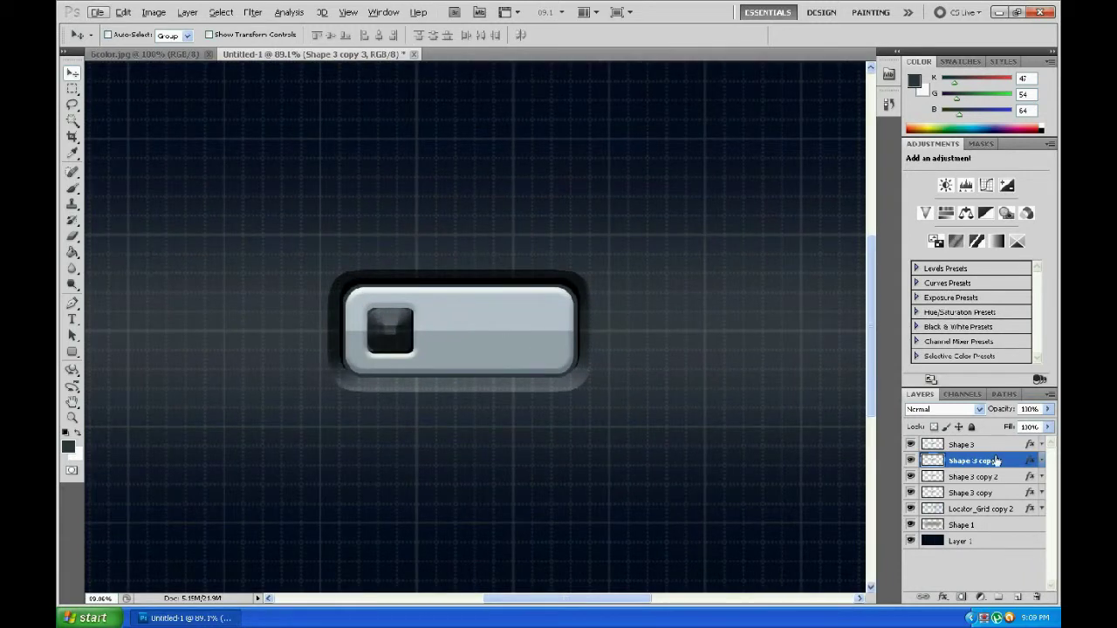
# Give Shape 3 copy 3 a 3 px Bevel and Emboss with Soft Light highlight and shadow, contour on
pyautogui.doubleClick(996, 461)
pyautogui.click(626, 206)
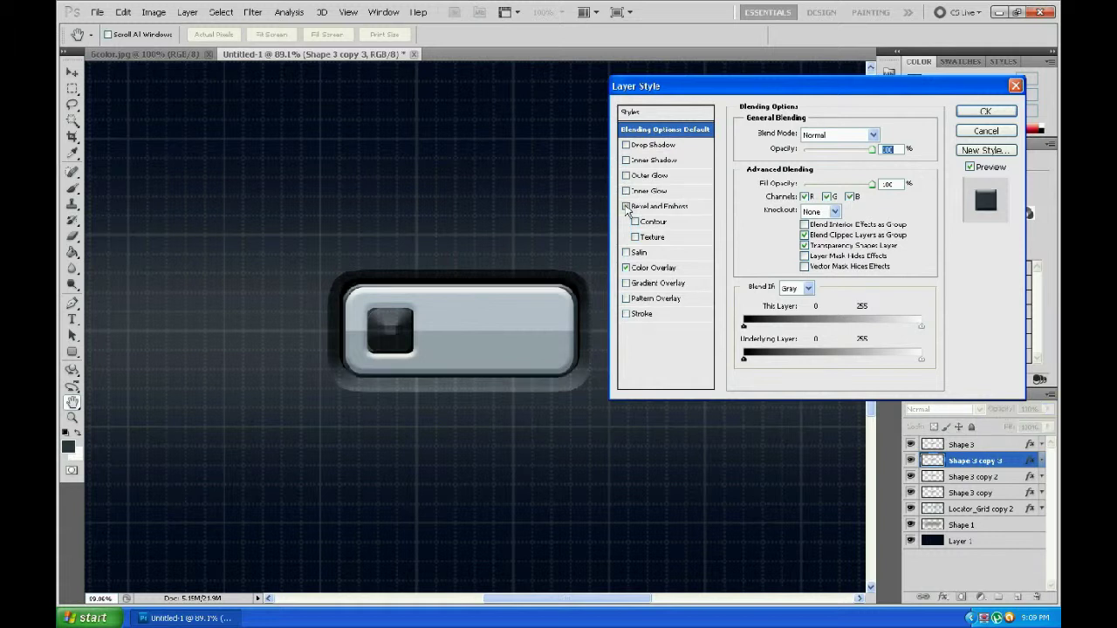
pyautogui.click(652, 208)
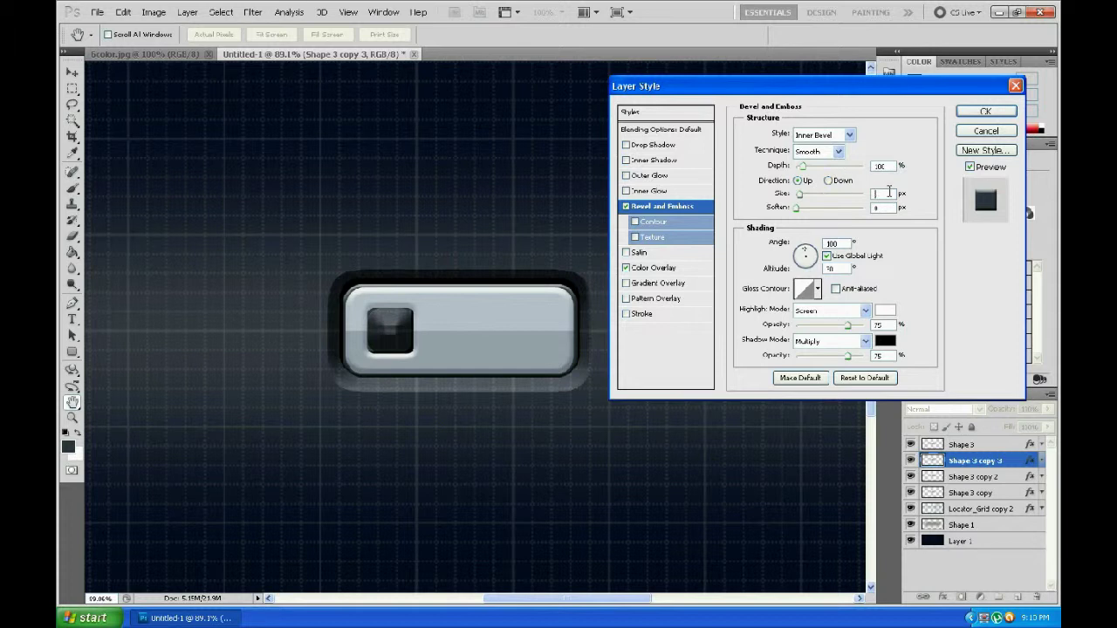
pyautogui.write('3')
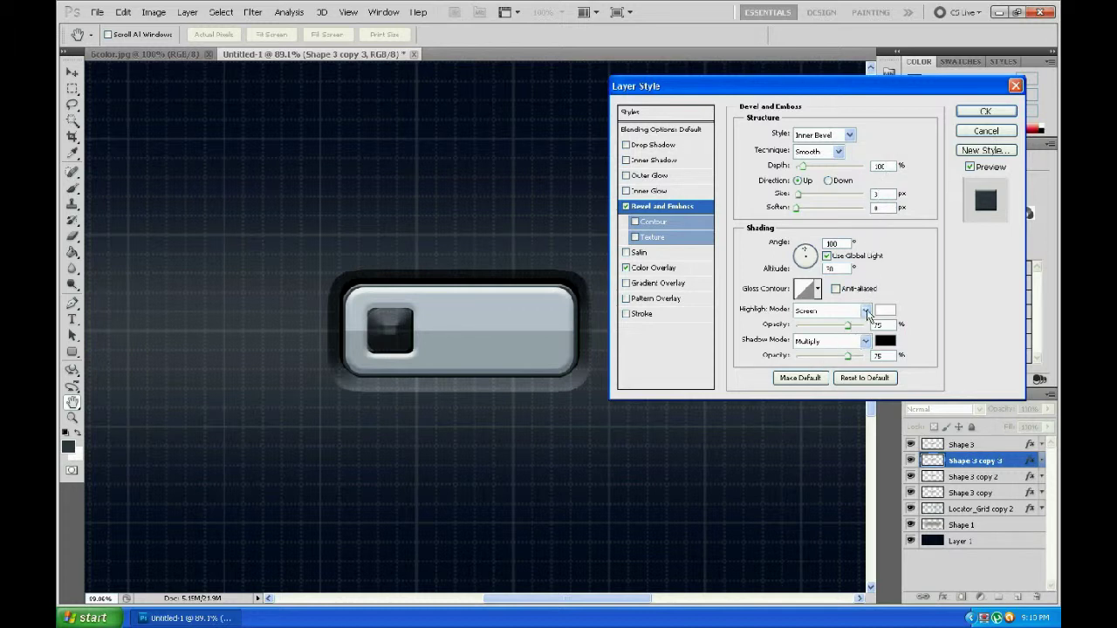
pyautogui.click(865, 311)
pyautogui.click(832, 189)
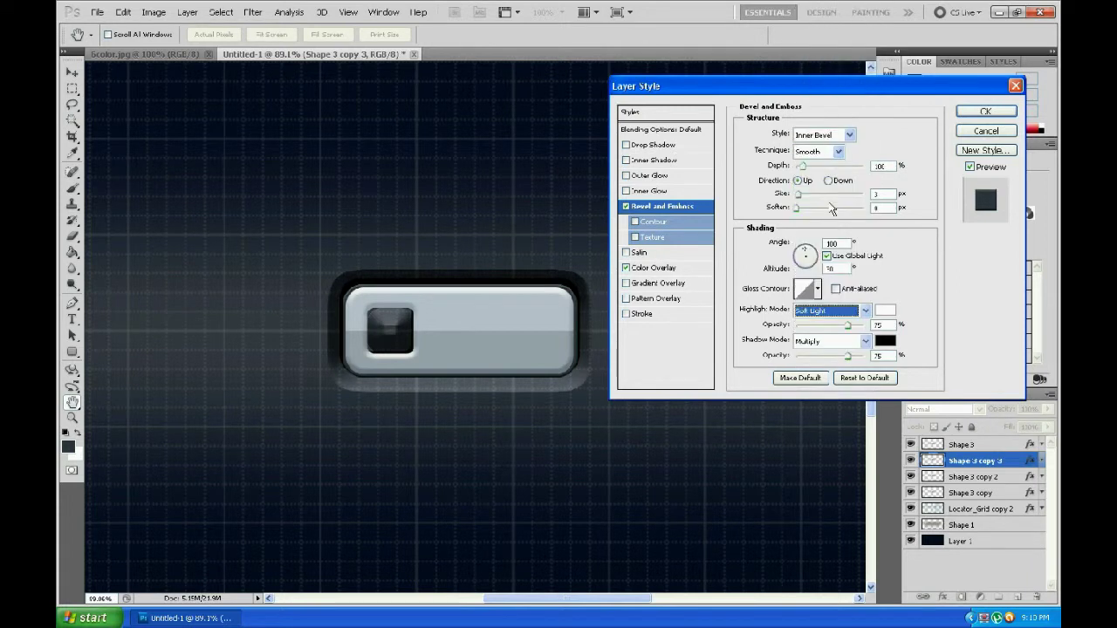
pyautogui.click(865, 340)
pyautogui.click(832, 188)
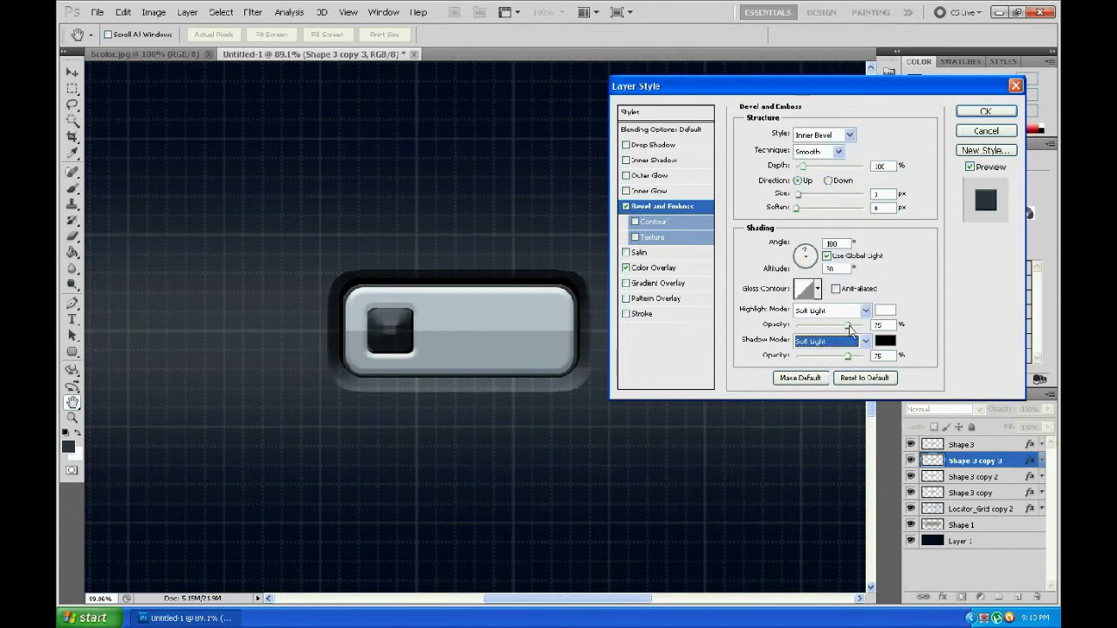
pyautogui.click(884, 327)
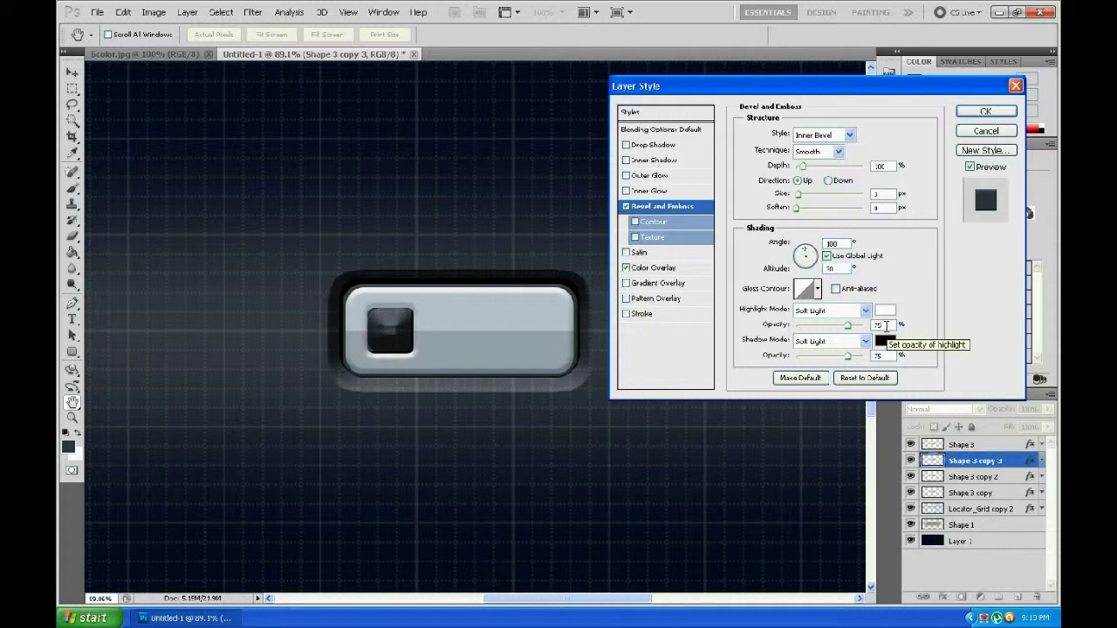
pyautogui.click(889, 355)
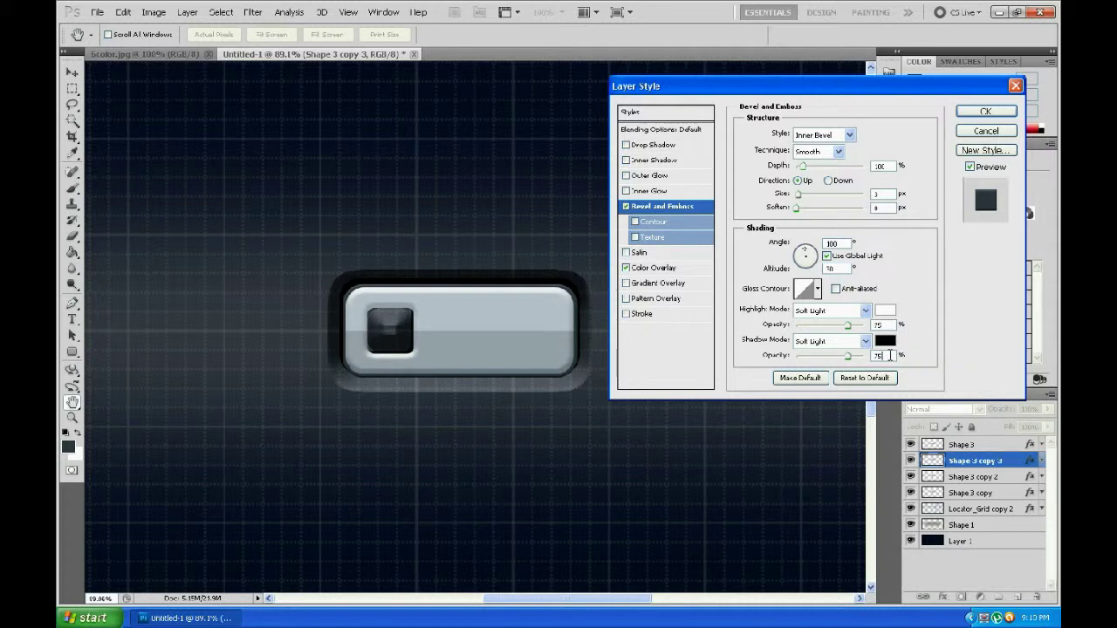
pyautogui.click(644, 224)
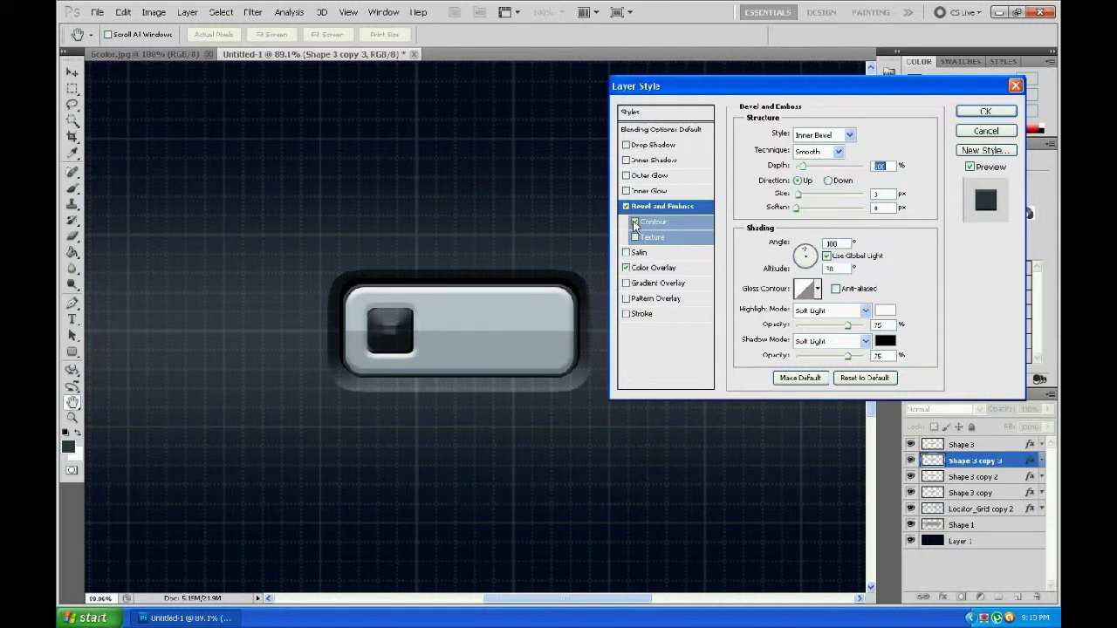
pyautogui.click(976, 116)
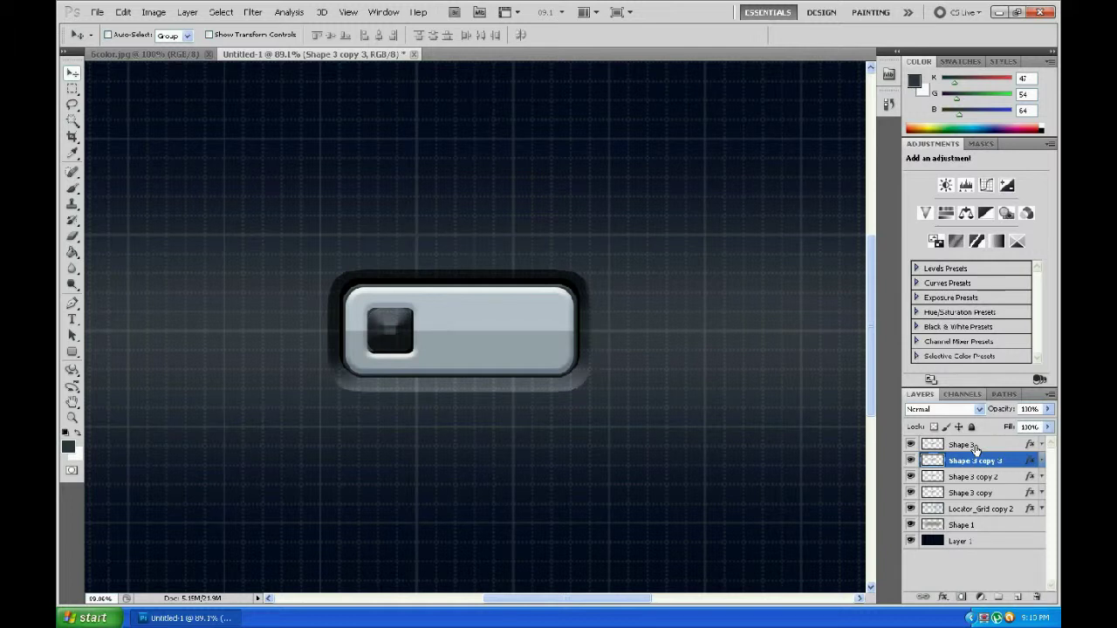
# Brush a dark square over the button icon on new Layer 2, placed just below Shape 3
pyautogui.click(975, 446)
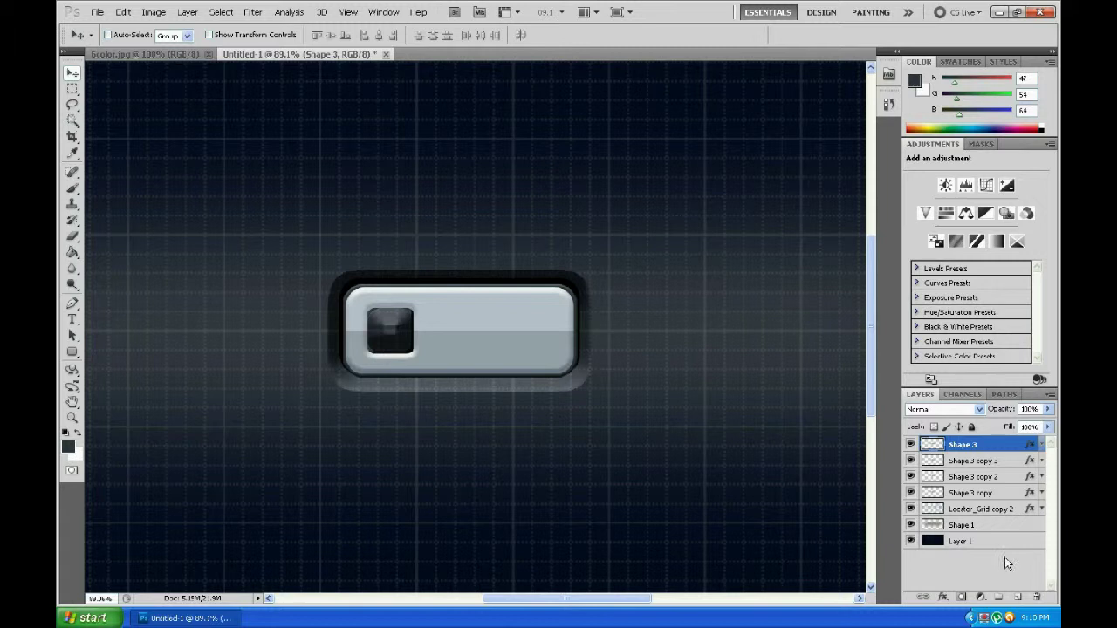
pyautogui.click(1018, 597)
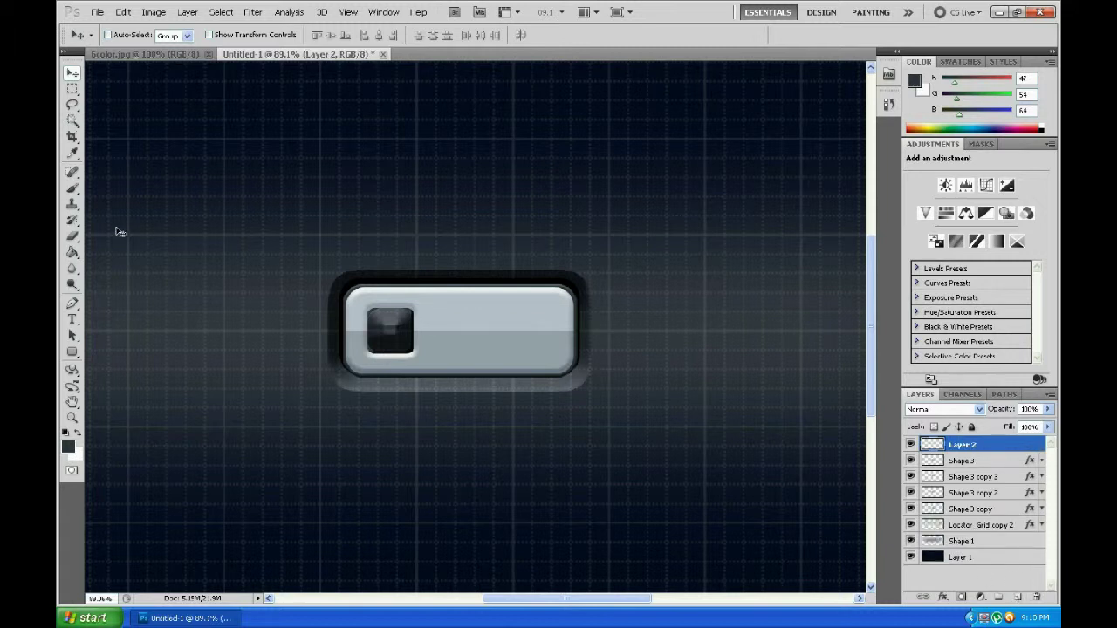
pyautogui.click(72, 189)
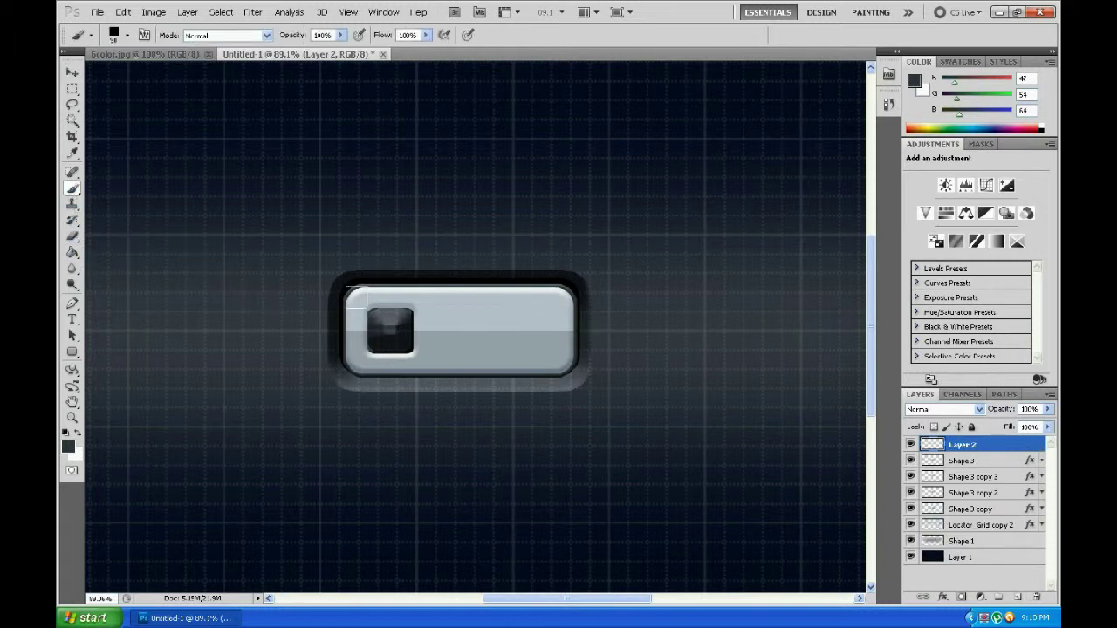
pyautogui.moveTo(407, 348); pyautogui.dragTo(372, 314)
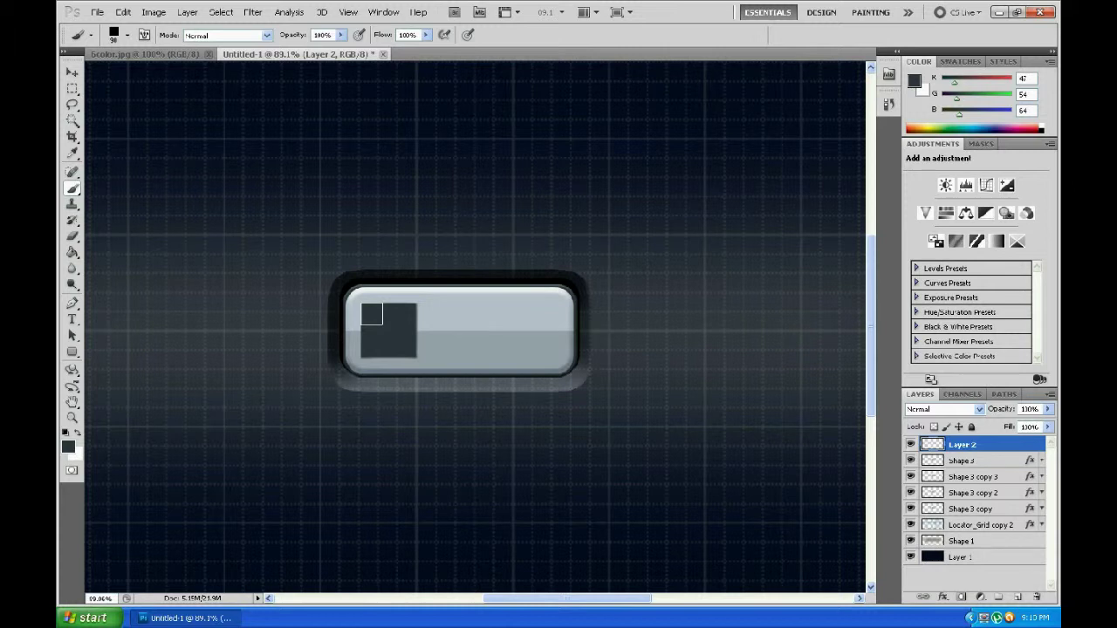
pyautogui.moveTo(982, 448); pyautogui.dragTo(982, 467)
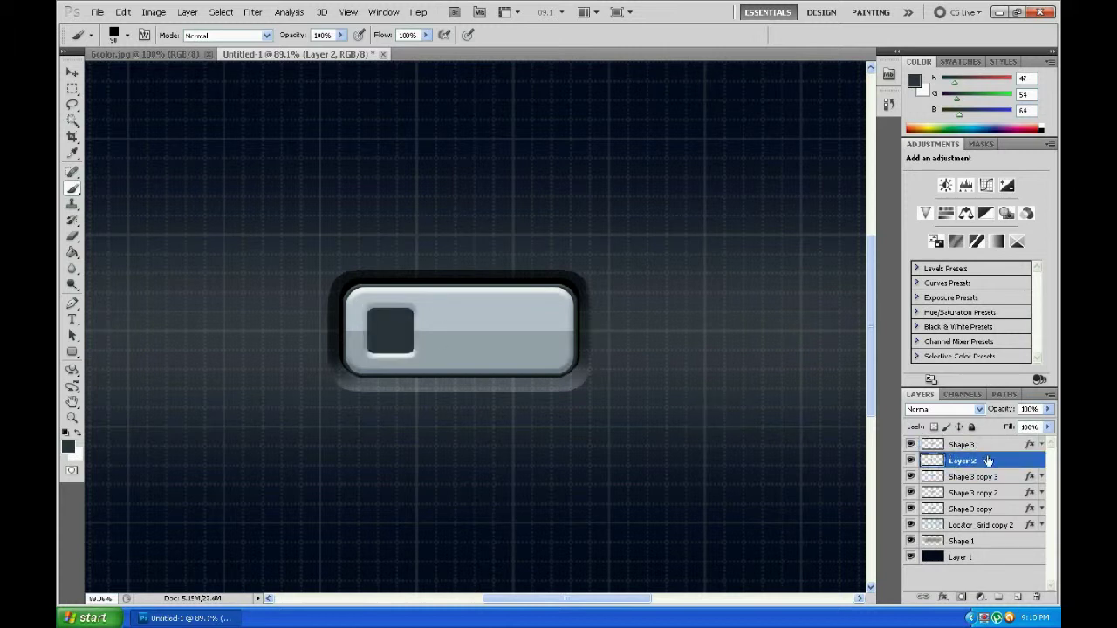
# Add an Inner Shadow to Layer 2 with 10 px distance and 50 px size
pyautogui.doubleClick(987, 460)
pyautogui.click(627, 160)
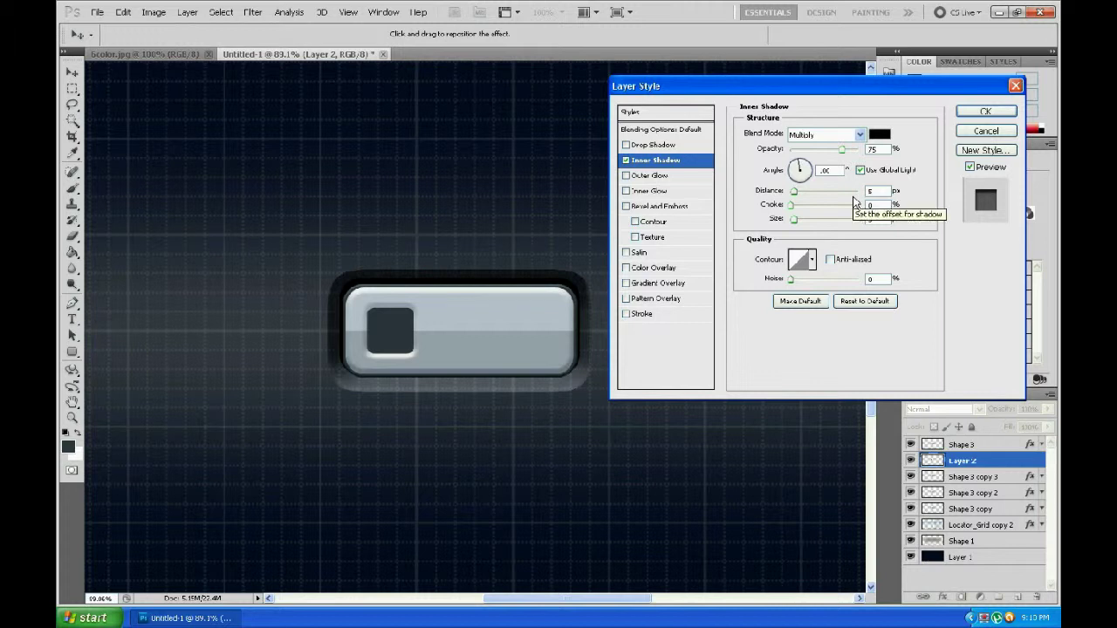
pyautogui.doubleClick(877, 190)
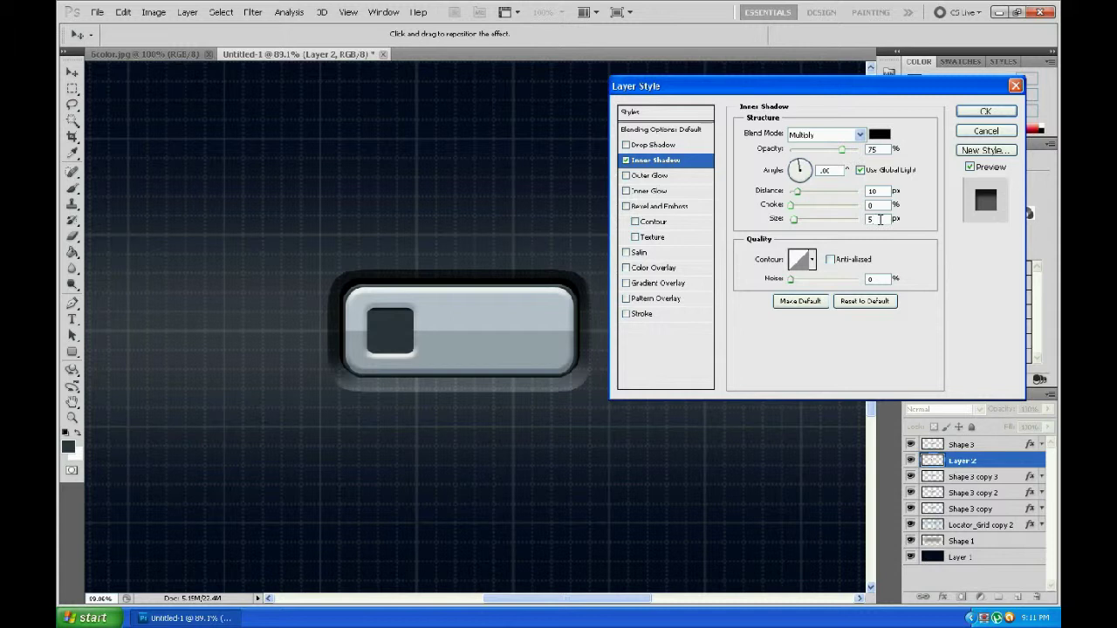
pyautogui.write('0')
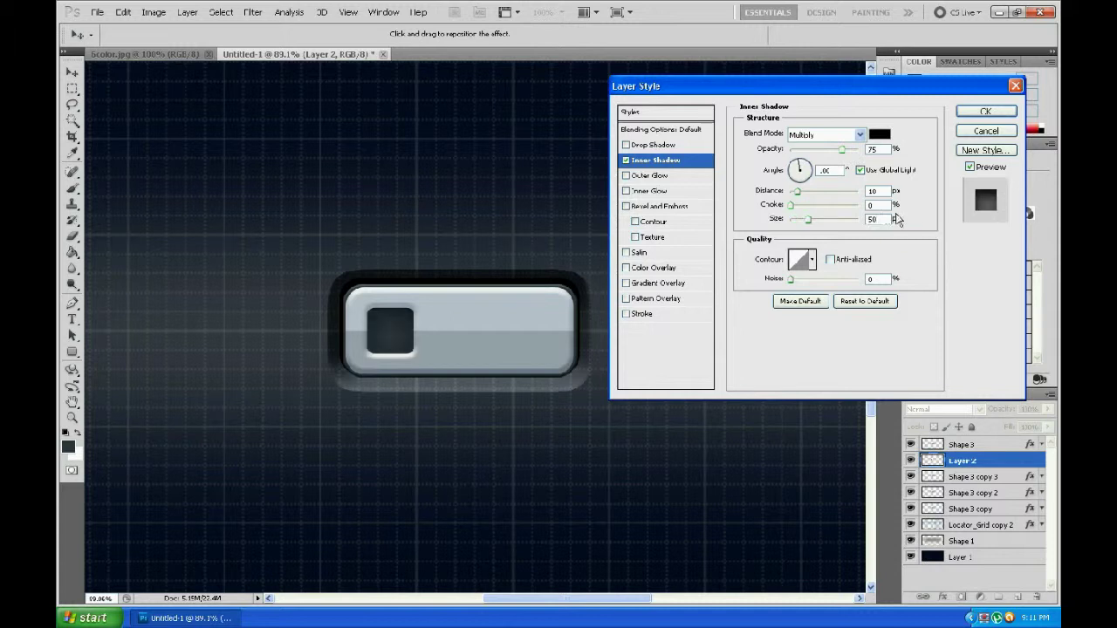
pyautogui.click(974, 116)
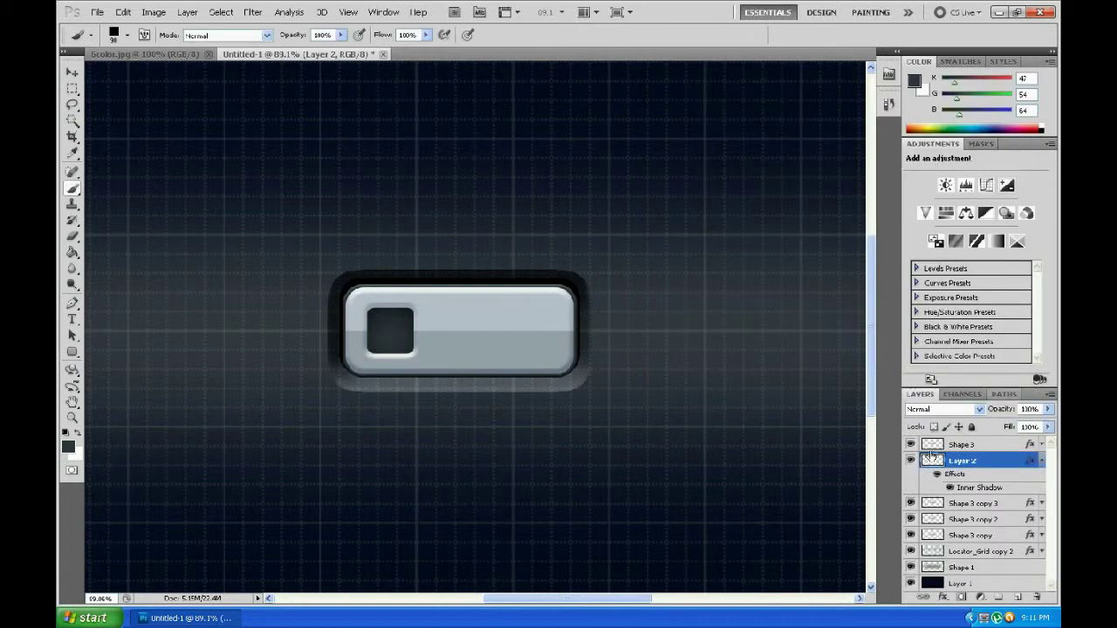
# Collapse Layer 2's effects list and select Shape 3 with the Horizontal Type tool active
pyautogui.click(1038, 461)
pyautogui.scroll(3, 386, 332)
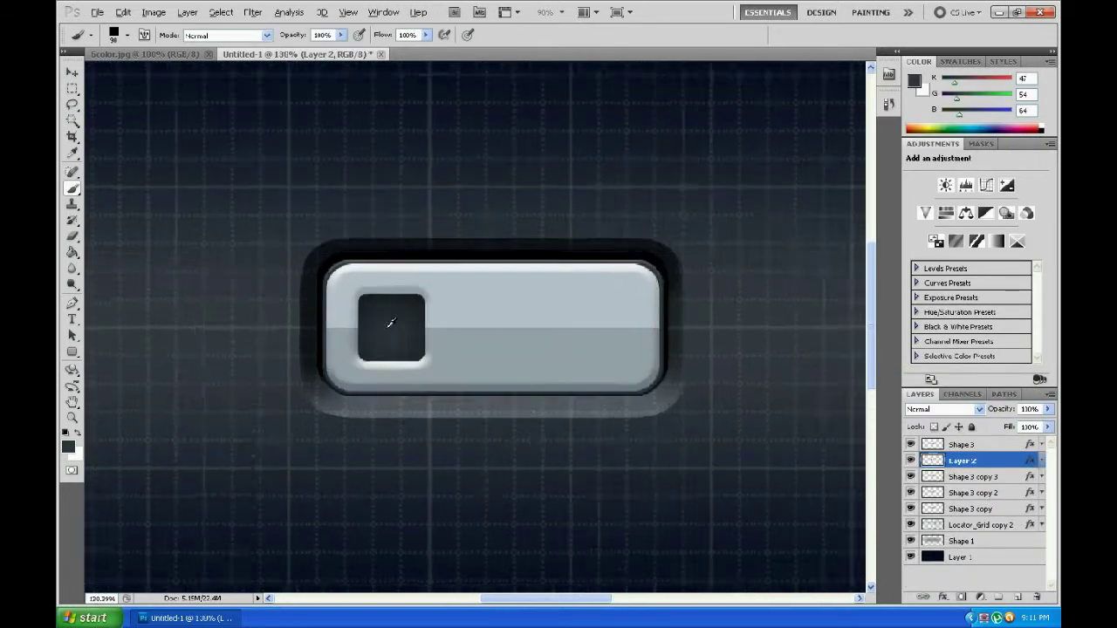
pyautogui.scroll(-1, 588, 317)
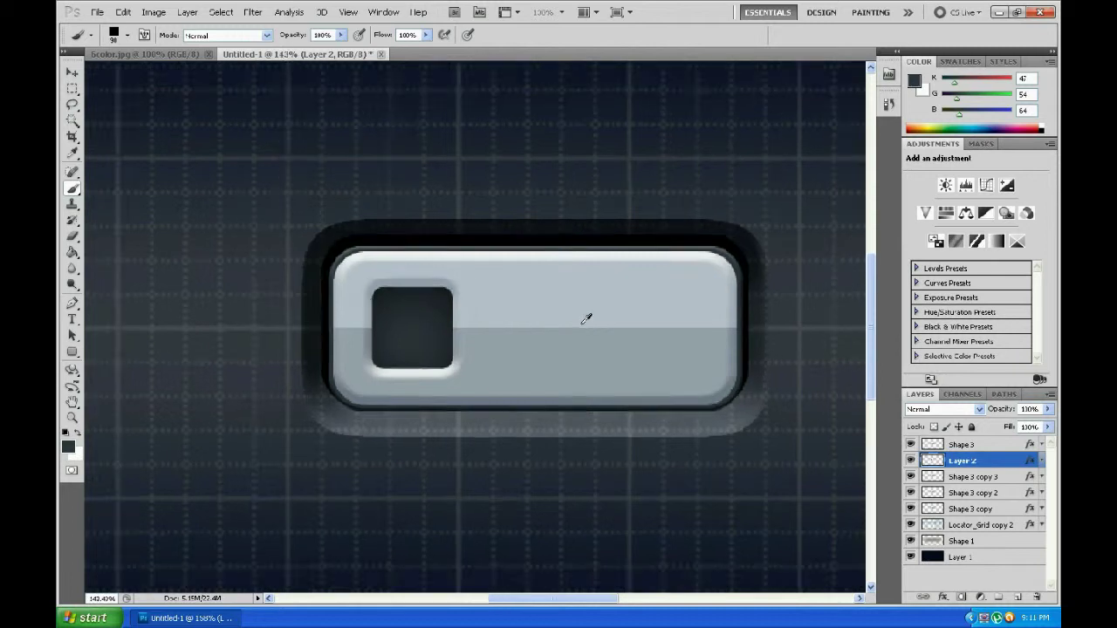
pyautogui.scroll(-2, 589, 317)
pyautogui.scroll(-1, 576, 309)
pyautogui.scroll(-1, 574, 308)
pyautogui.scroll(1, 574, 308)
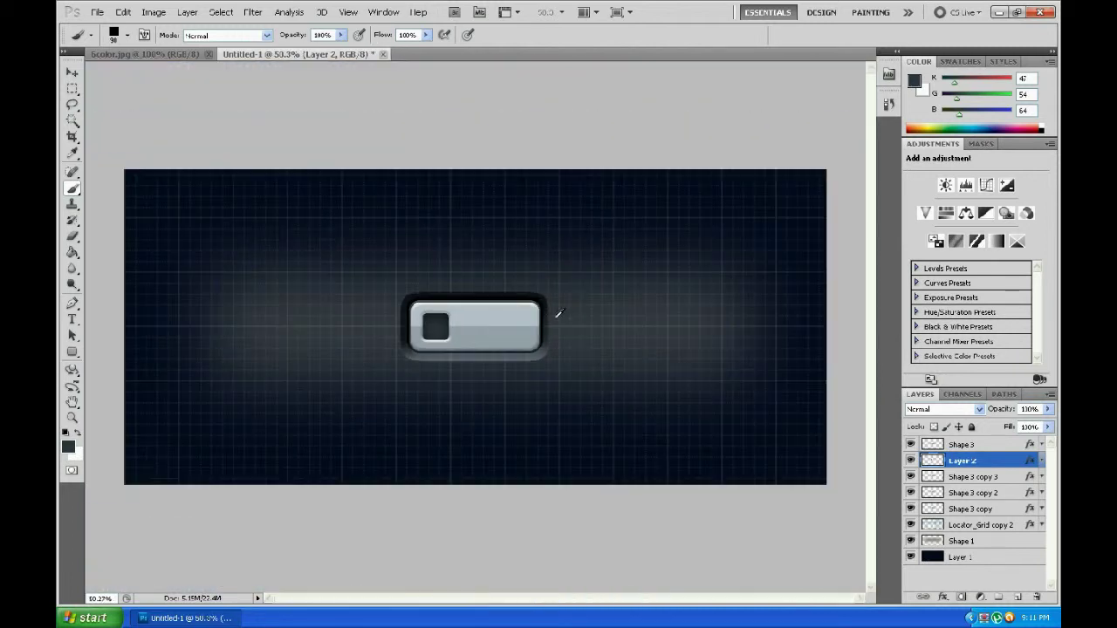
pyautogui.scroll(1, 553, 311)
pyautogui.scroll(-2, 693, 349)
pyautogui.click(984, 445)
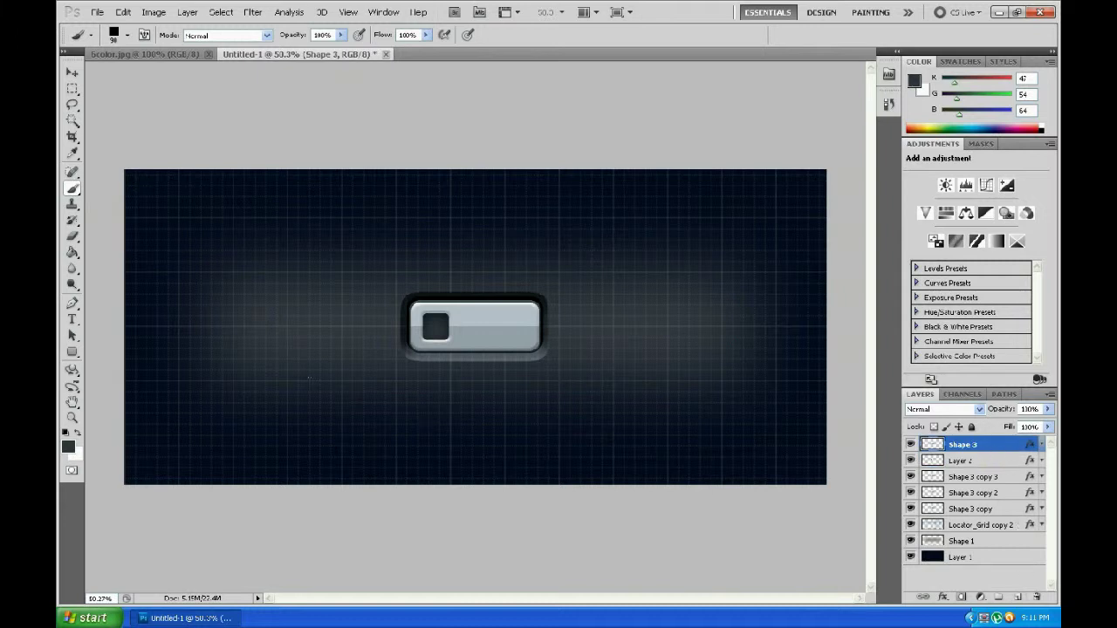
pyautogui.click(72, 319)
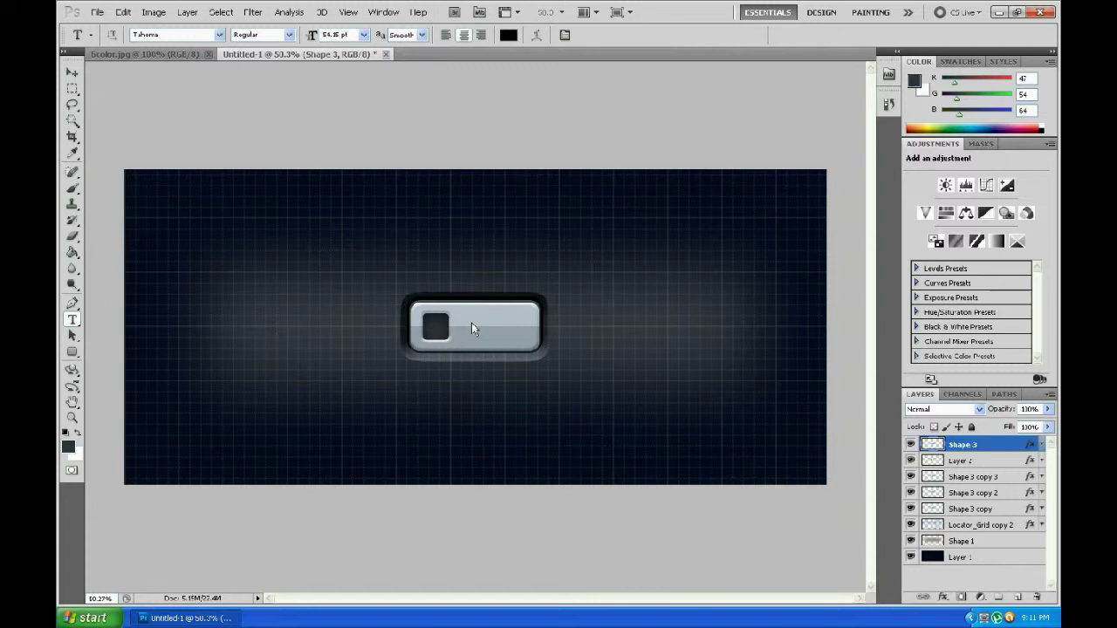
# Type PUSH on the button and colour it light grey dcdcdc
pyautogui.click(468, 324)
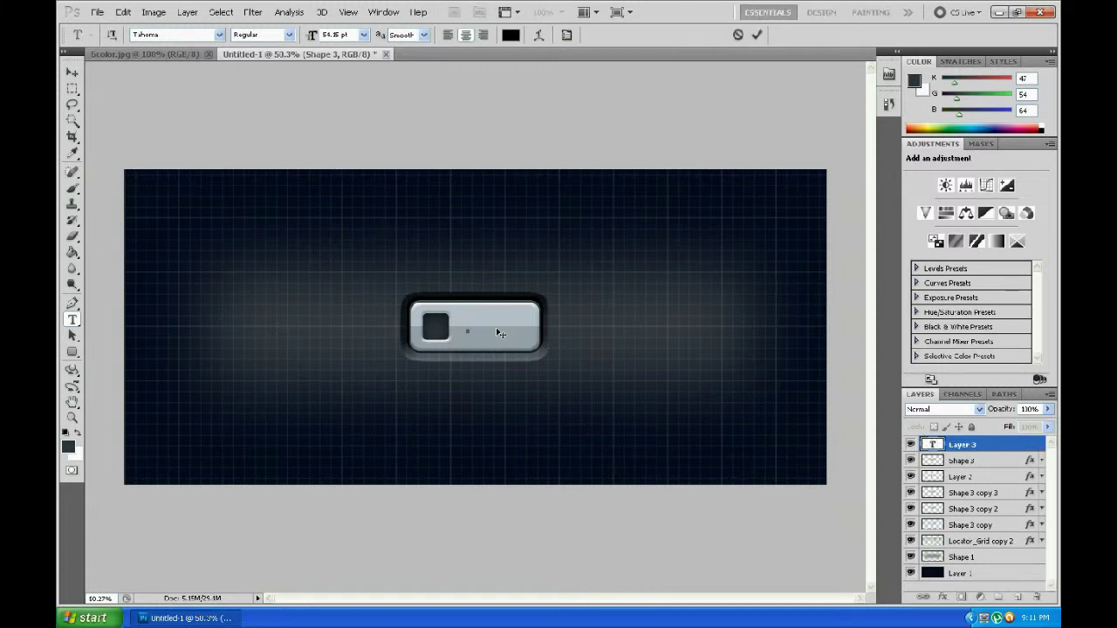
pyautogui.write('PU')
pyautogui.write('SH')
pyautogui.moveTo(492, 324); pyautogui.dragTo(443, 325)
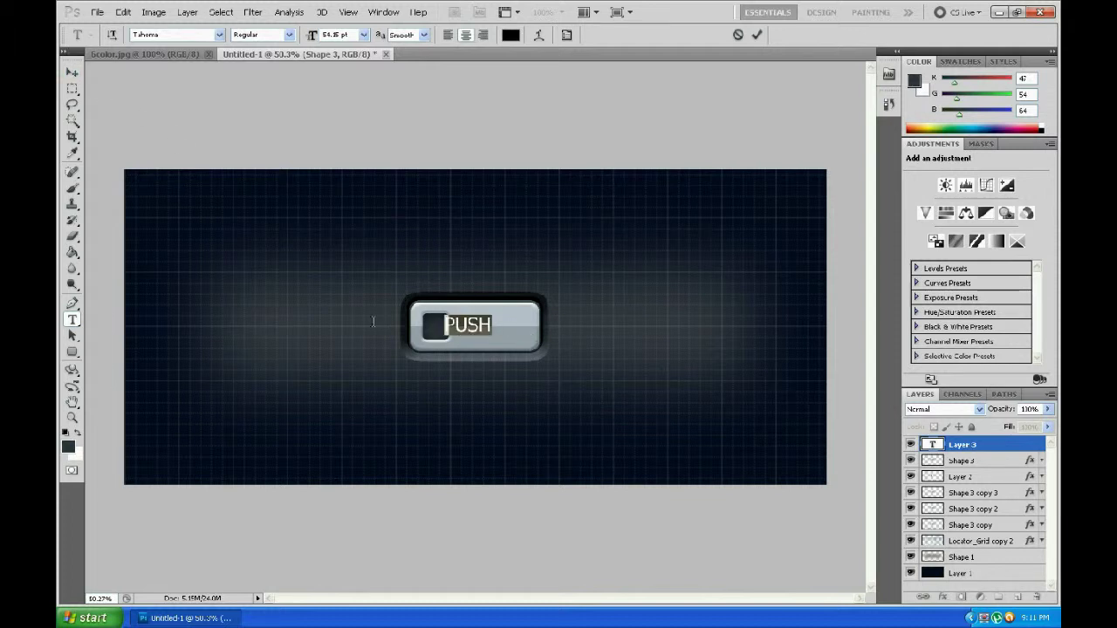
pyautogui.click(510, 35)
pyautogui.moveTo(651, 290); pyautogui.dragTo(573, 195)
pyautogui.press('Return')
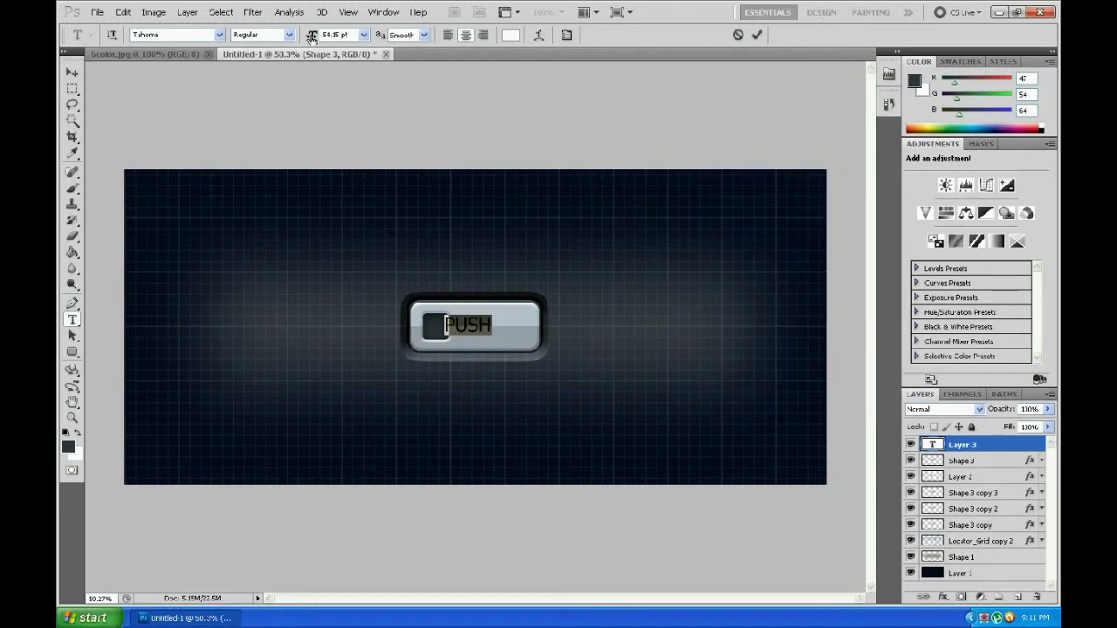
# Enlarge the PUSH text and shift it right on the button
pyautogui.moveTo(311, 39); pyautogui.dragTo(329, 39)
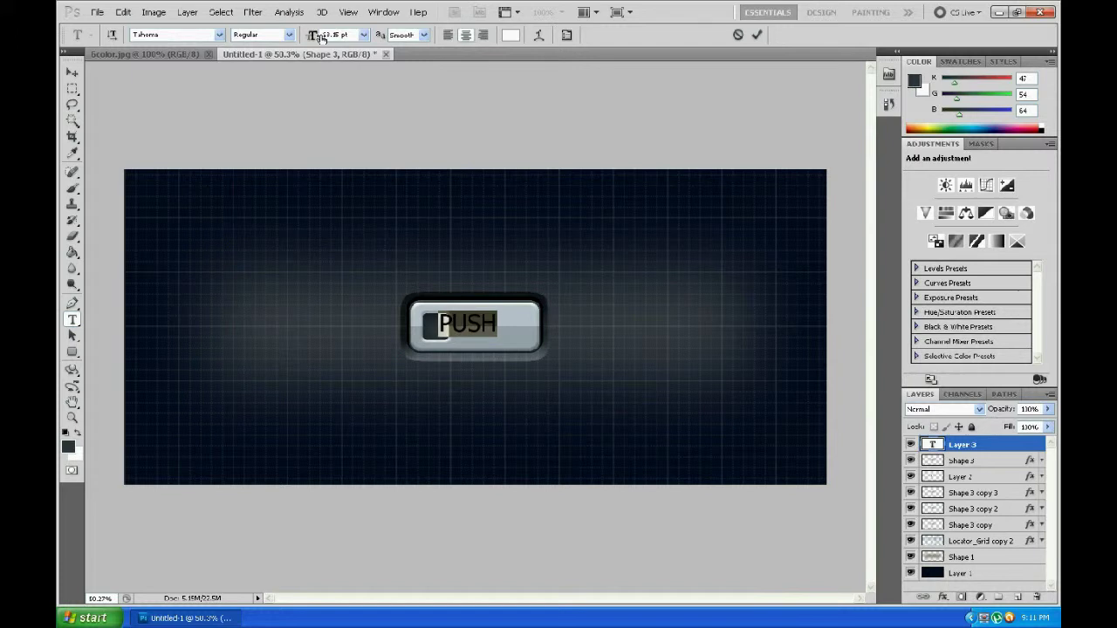
pyautogui.click(73, 72)
pyautogui.moveTo(470, 332); pyautogui.dragTo(497, 330)
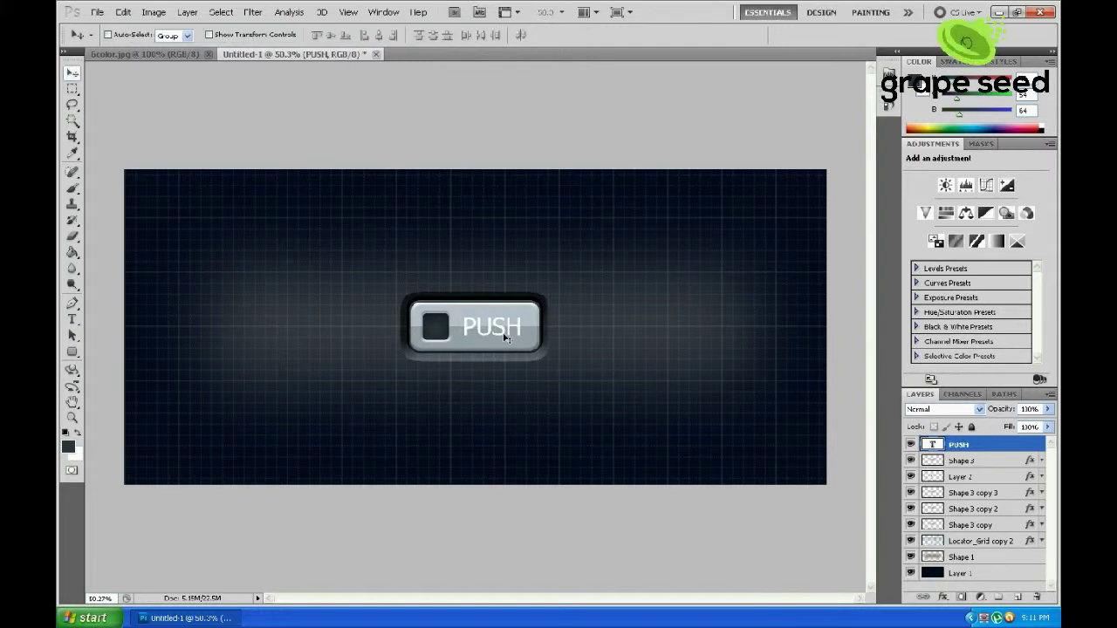
pyautogui.press('t')
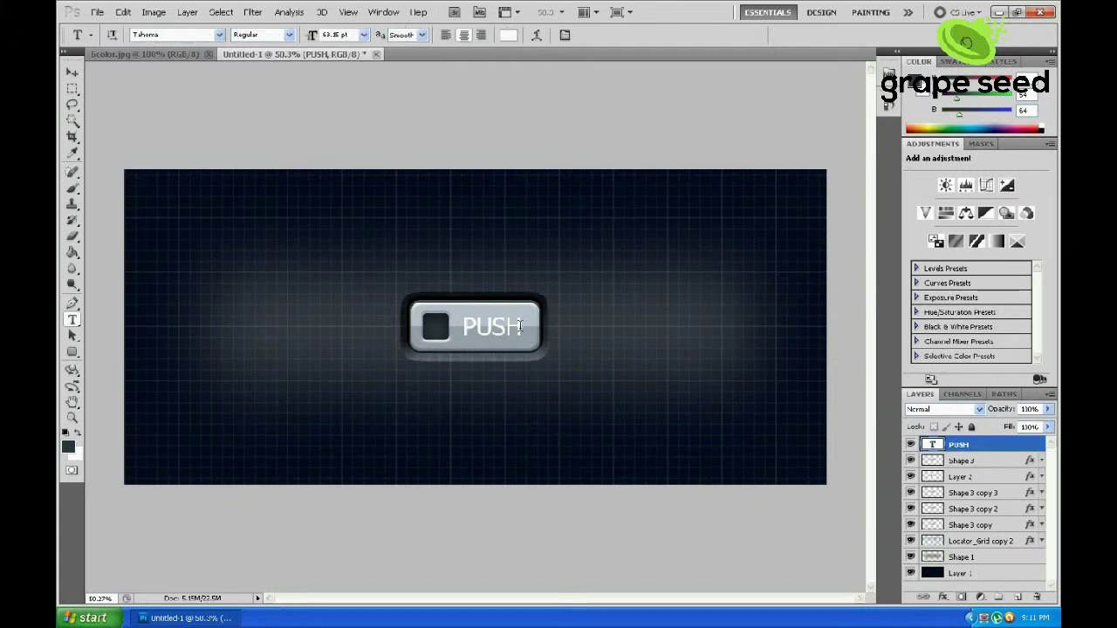
pyautogui.doubleClick(518, 324)
pyautogui.moveTo(311, 40); pyautogui.dragTo(307, 41)
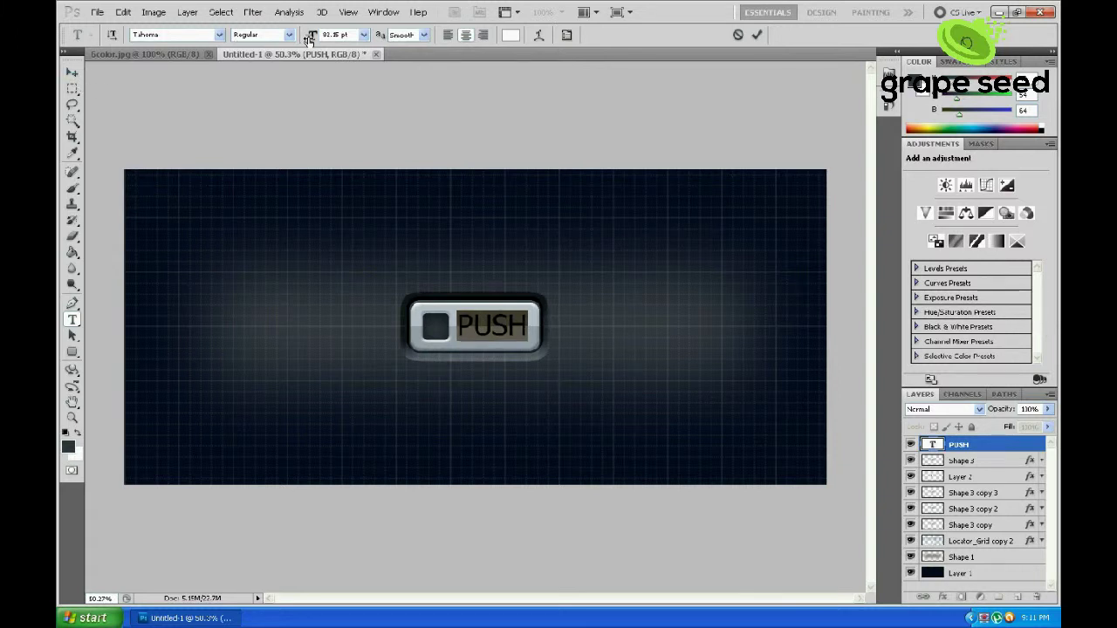
pyautogui.click(71, 73)
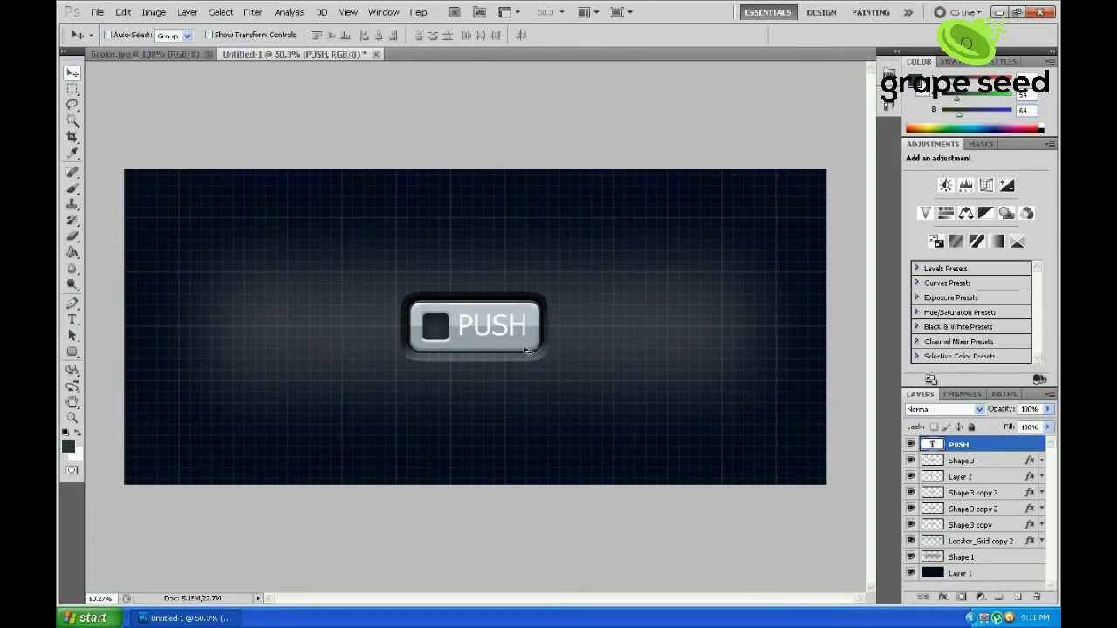
# Nudge the PUSH text down and set its font to Tahoma
pyautogui.scroll(3, 515, 332)
pyautogui.press('Down')
pyautogui.press('Down')
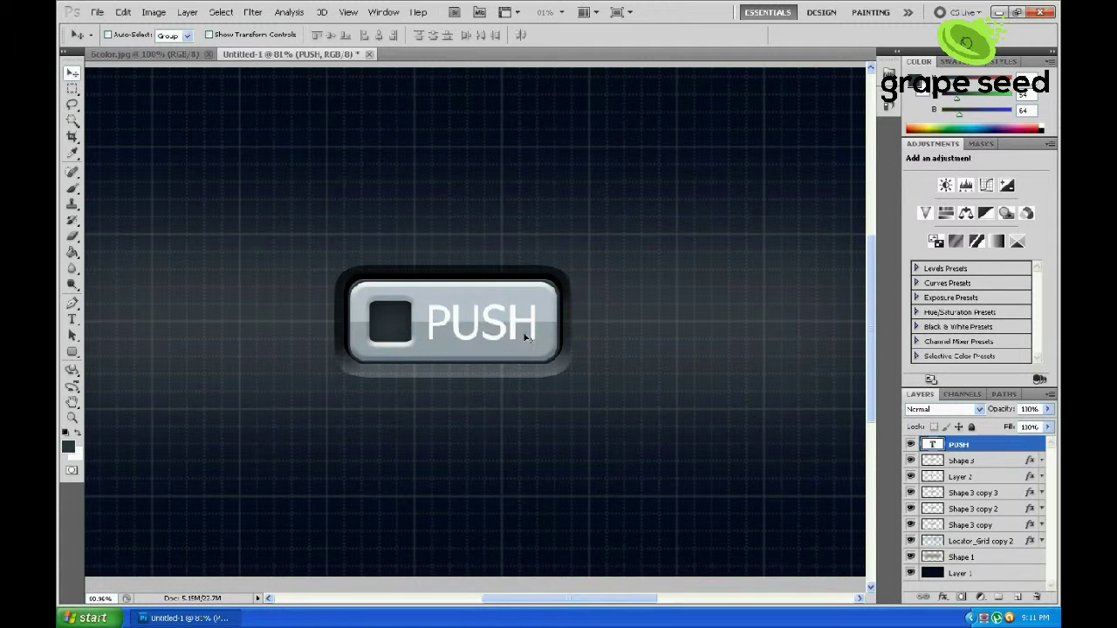
pyautogui.scroll(-1, 486, 319)
pyautogui.scroll(-1, 493, 317)
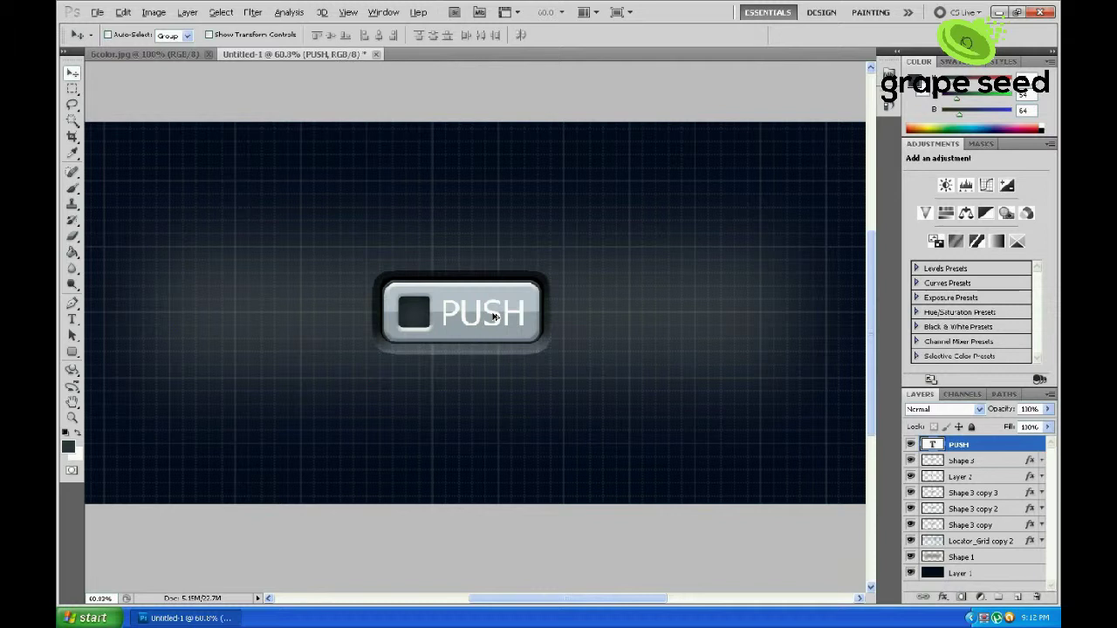
pyautogui.scroll(-1, 494, 315)
pyautogui.click(72, 319)
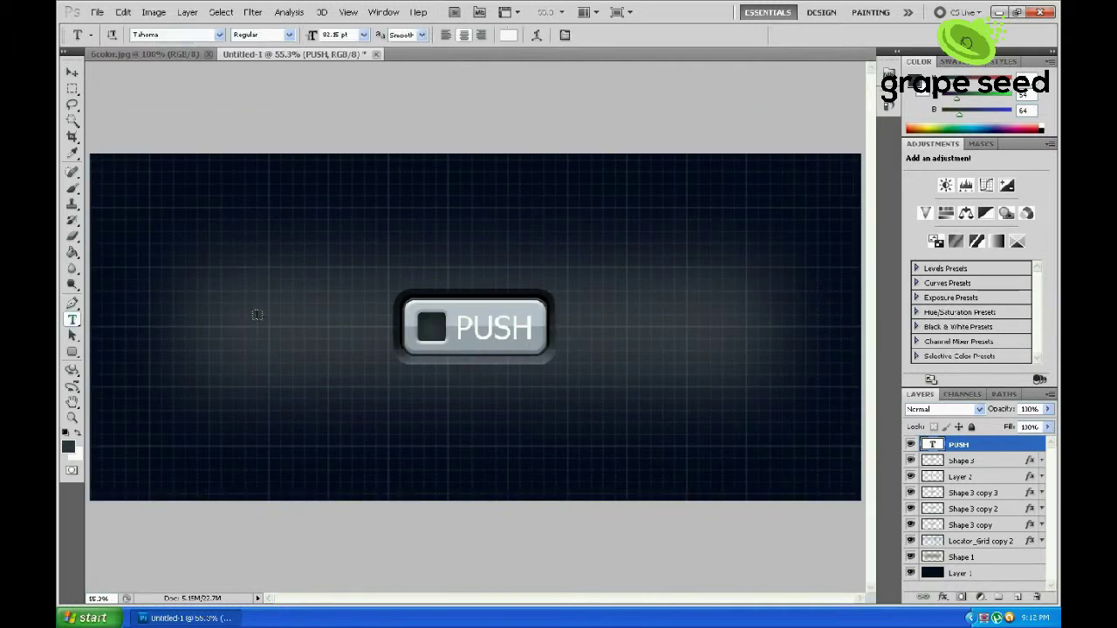
pyautogui.click(146, 34)
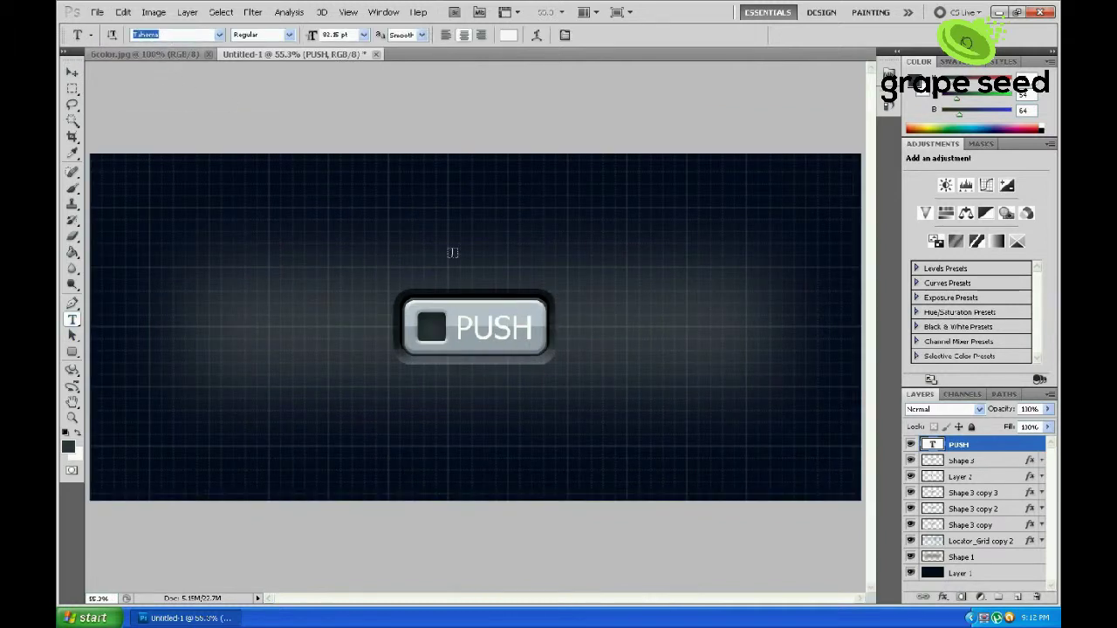
pyautogui.click(72, 72)
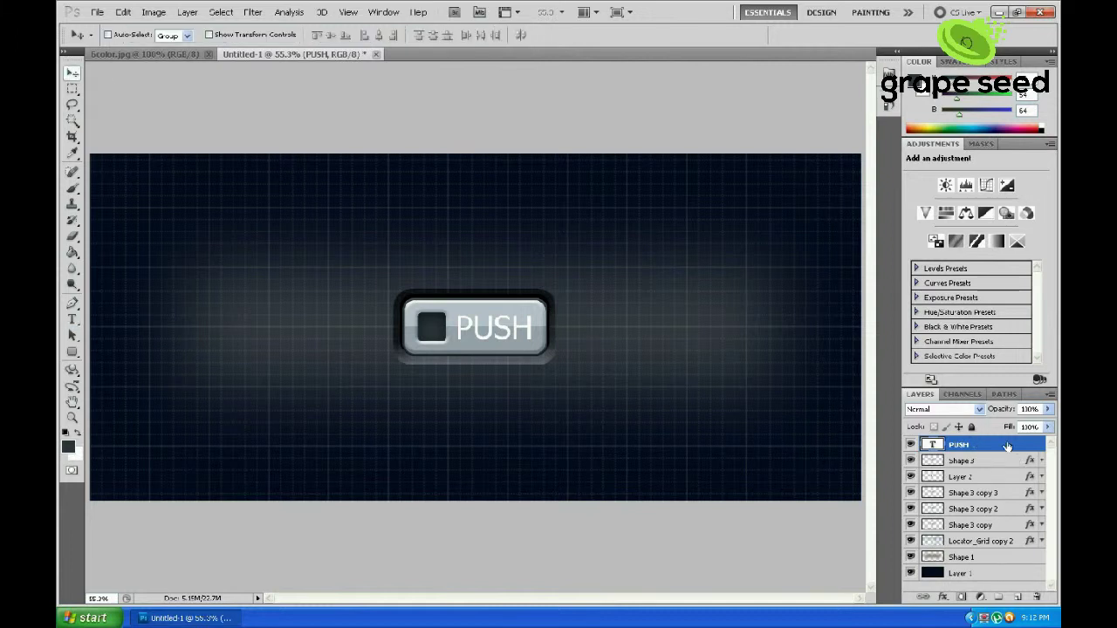
# Enable Gradient Overlay on PUSH and set the gradient's left stop to dark grey 464646
pyautogui.doubleClick(1007, 446)
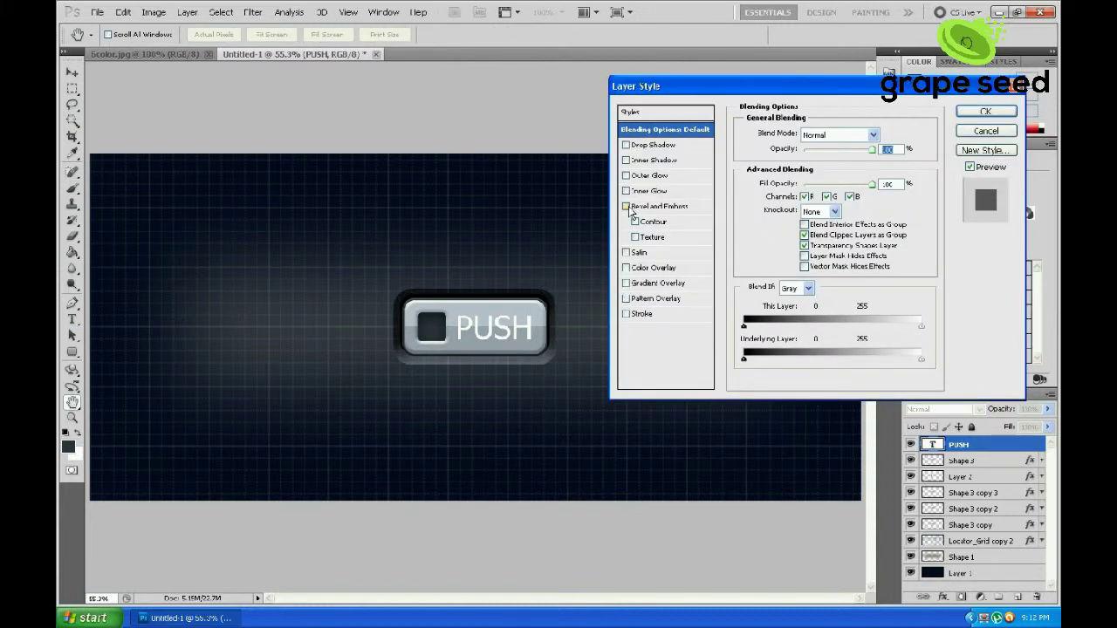
pyautogui.click(626, 282)
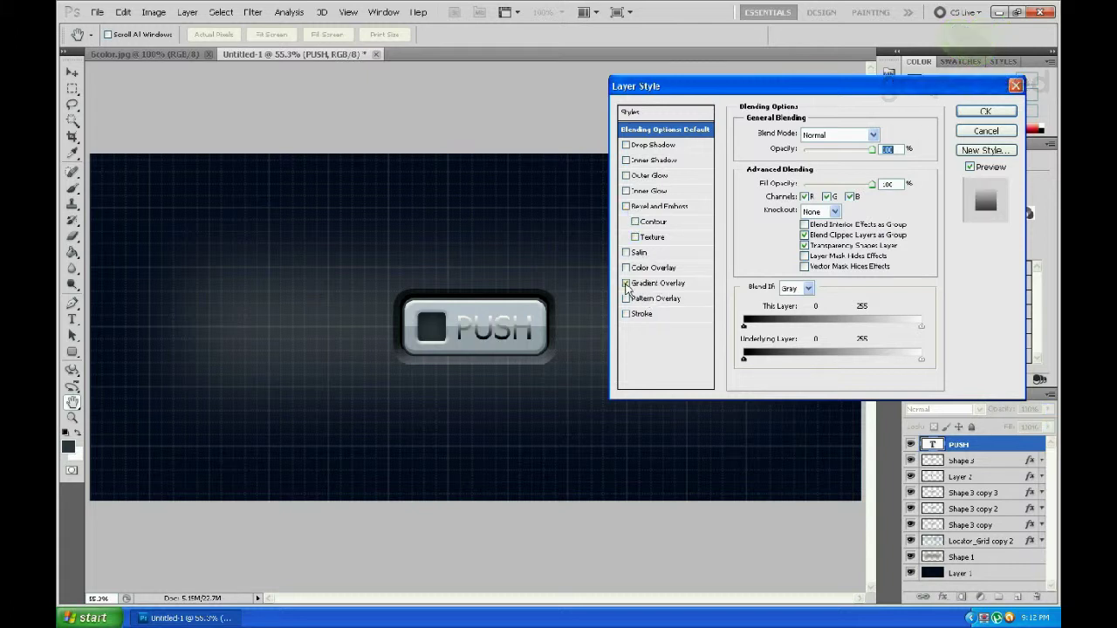
pyautogui.click(645, 283)
pyautogui.click(825, 166)
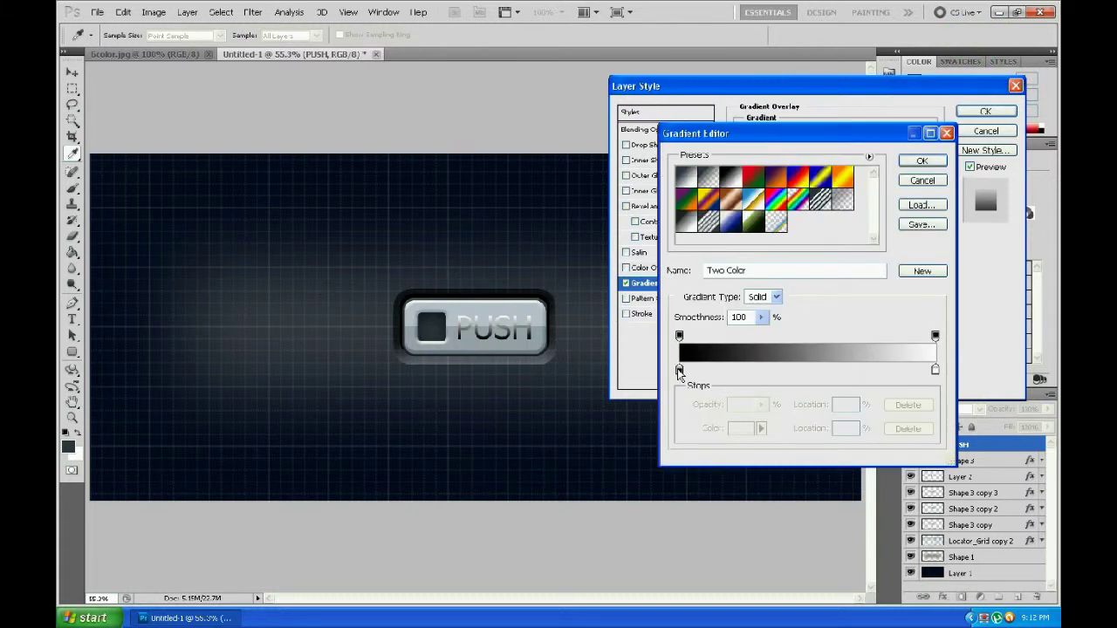
pyautogui.doubleClick(679, 370)
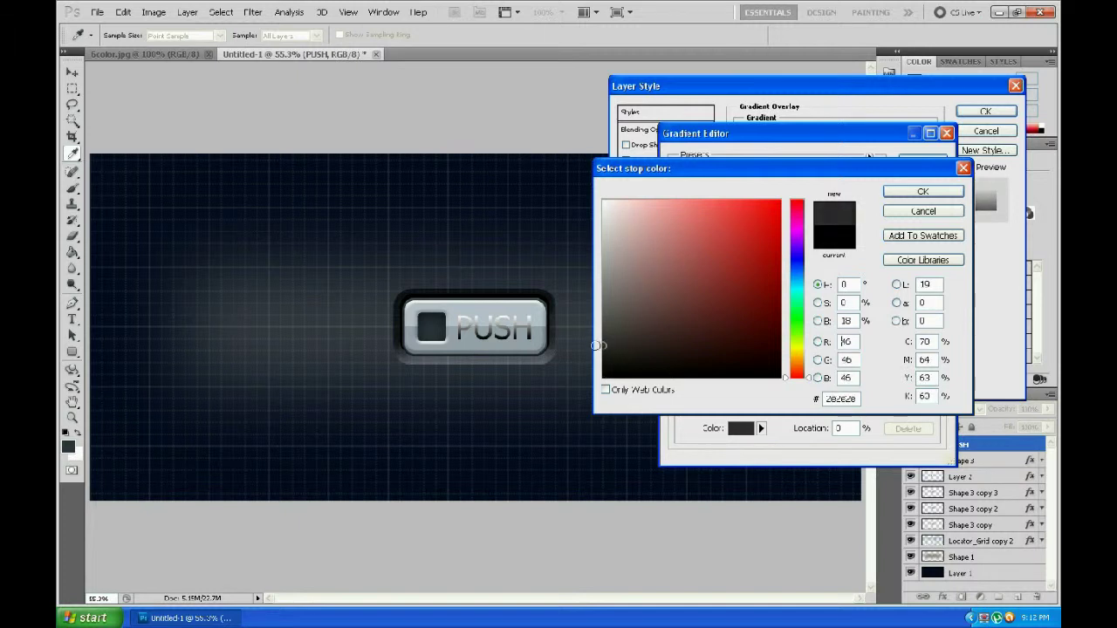
pyautogui.moveTo(597, 345); pyautogui.dragTo(602, 329)
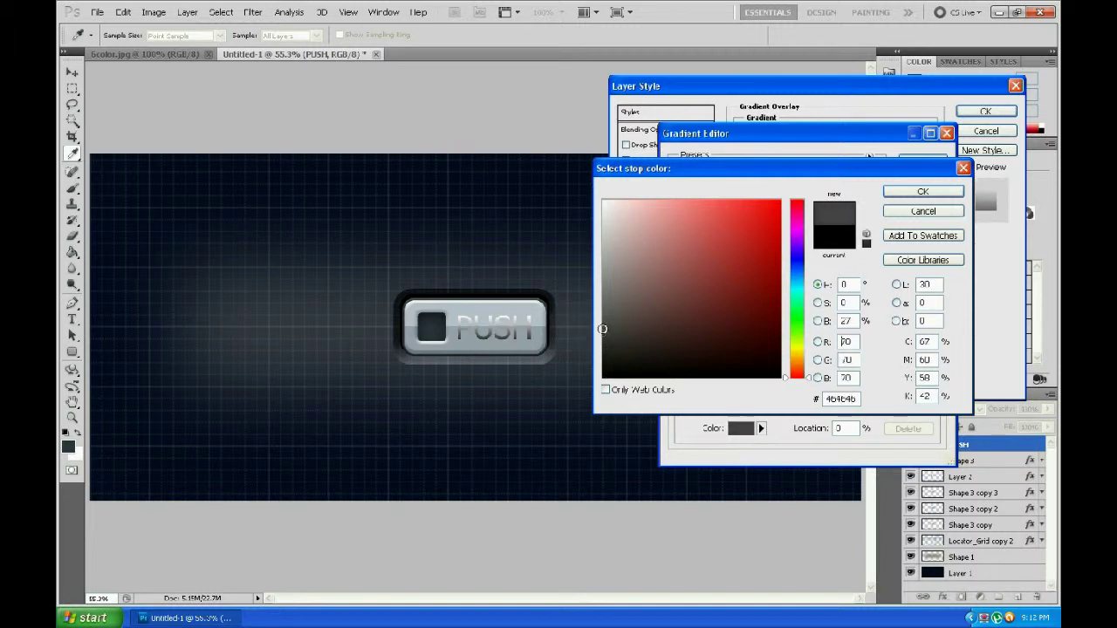
pyautogui.click(923, 191)
# Set the gradient's right stop to dark grey 373737 and confirm the gradient
pyautogui.doubleClick(938, 366)
pyautogui.moveTo(571, 320); pyautogui.dragTo(573, 358)
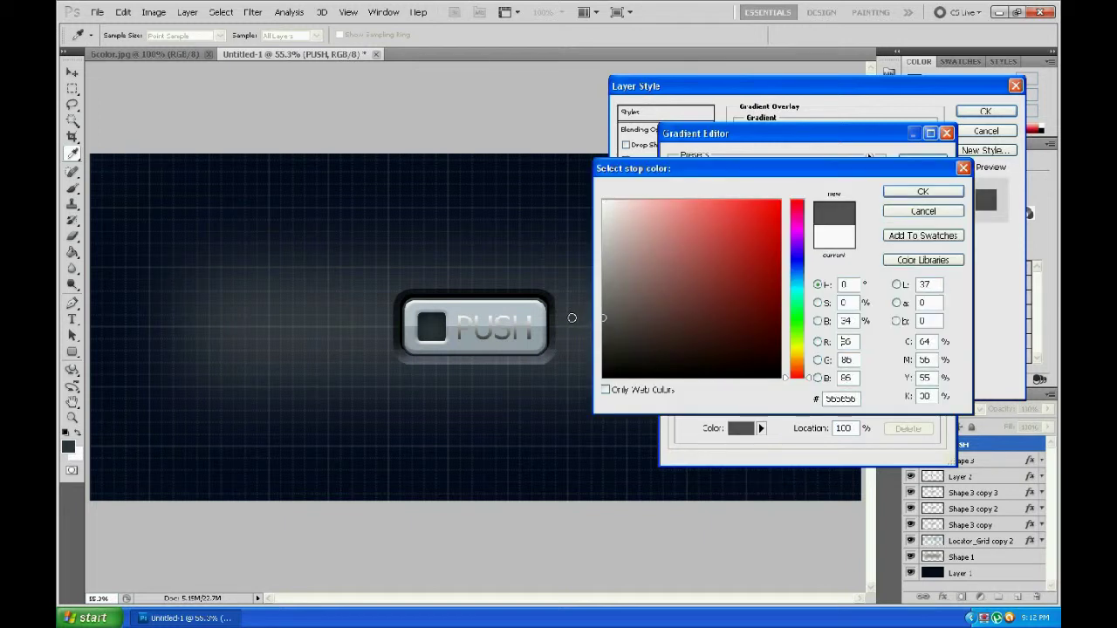
pyautogui.click(600, 347)
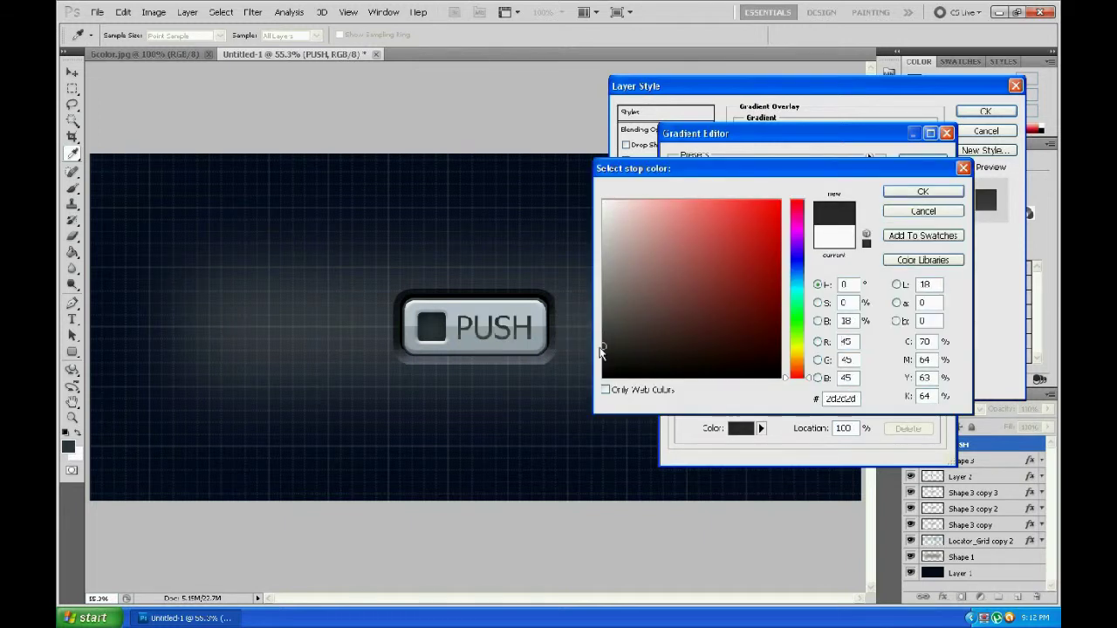
pyautogui.moveTo(600, 349); pyautogui.dragTo(612, 335)
pyautogui.click(912, 192)
pyautogui.click(920, 163)
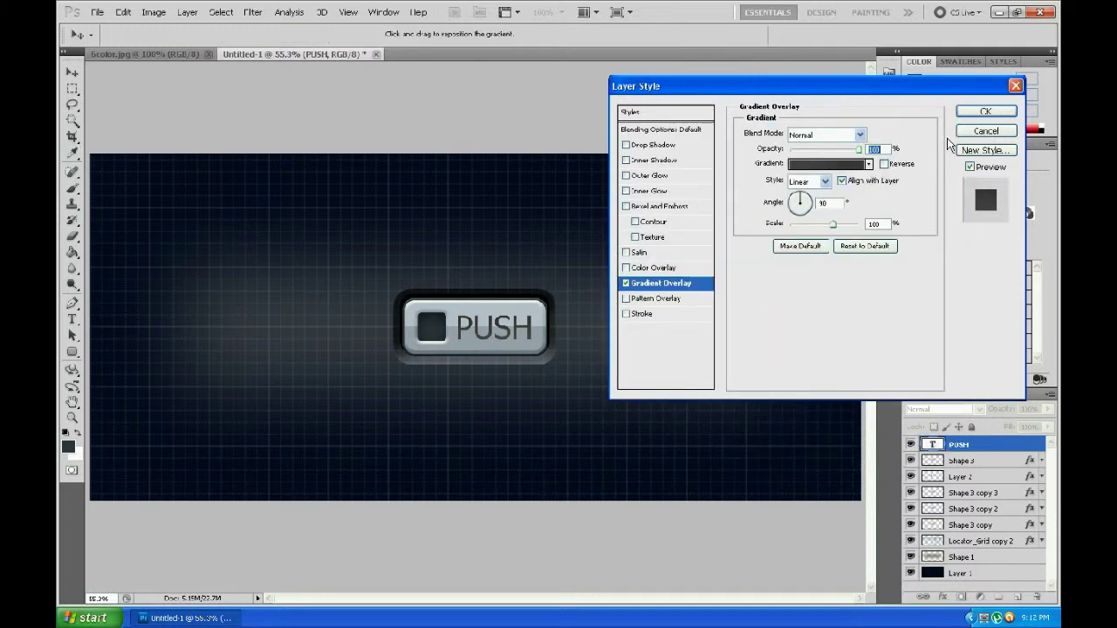
# Add a 10% opacity Inner Shadow to the PUSH text and apply the styles
pyautogui.click(644, 160)
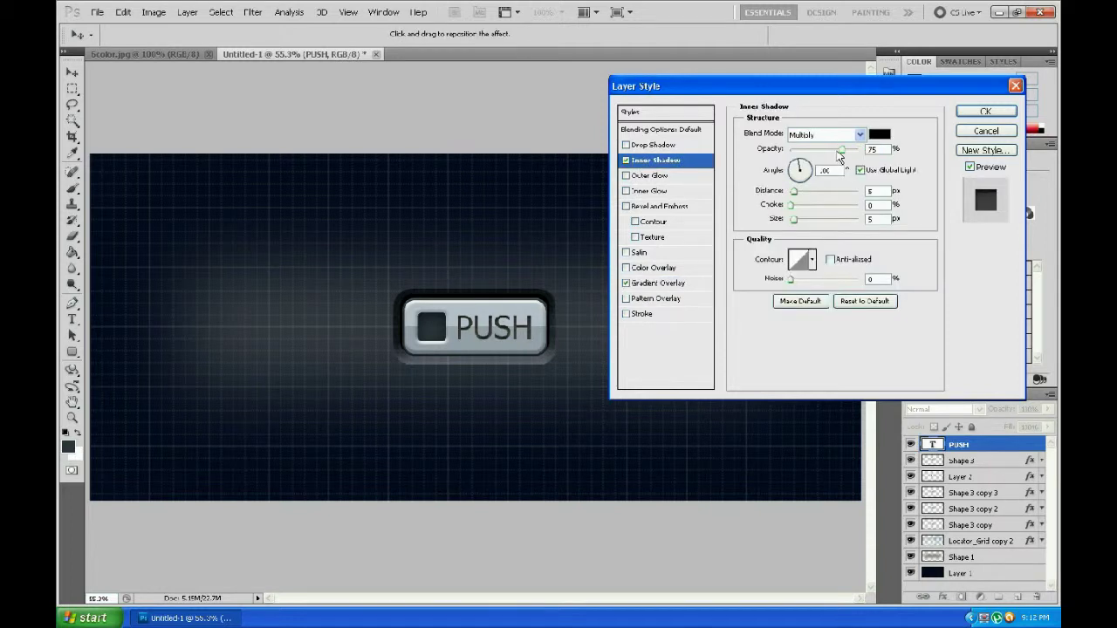
pyautogui.doubleClick(873, 149)
pyautogui.write('0')
pyautogui.click(984, 113)
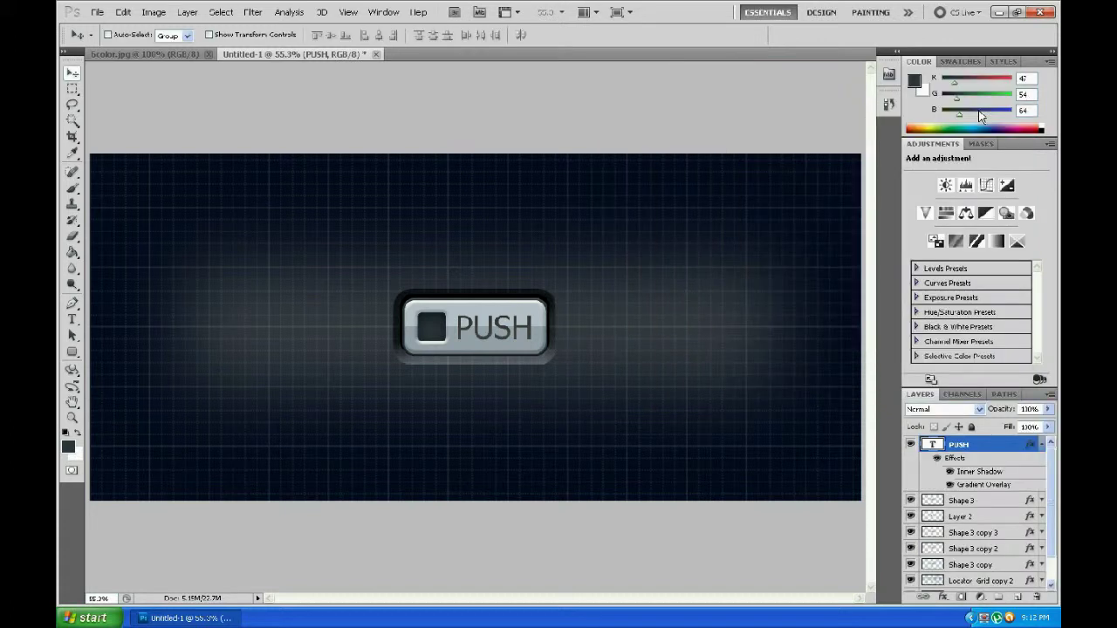
# Select the Custom Shape tool and load the tick shapes set into the shape picker
pyautogui.click(1043, 446)
pyautogui.click(70, 353)
pyautogui.moveTo(70, 353); pyautogui.dragTo(104, 422)
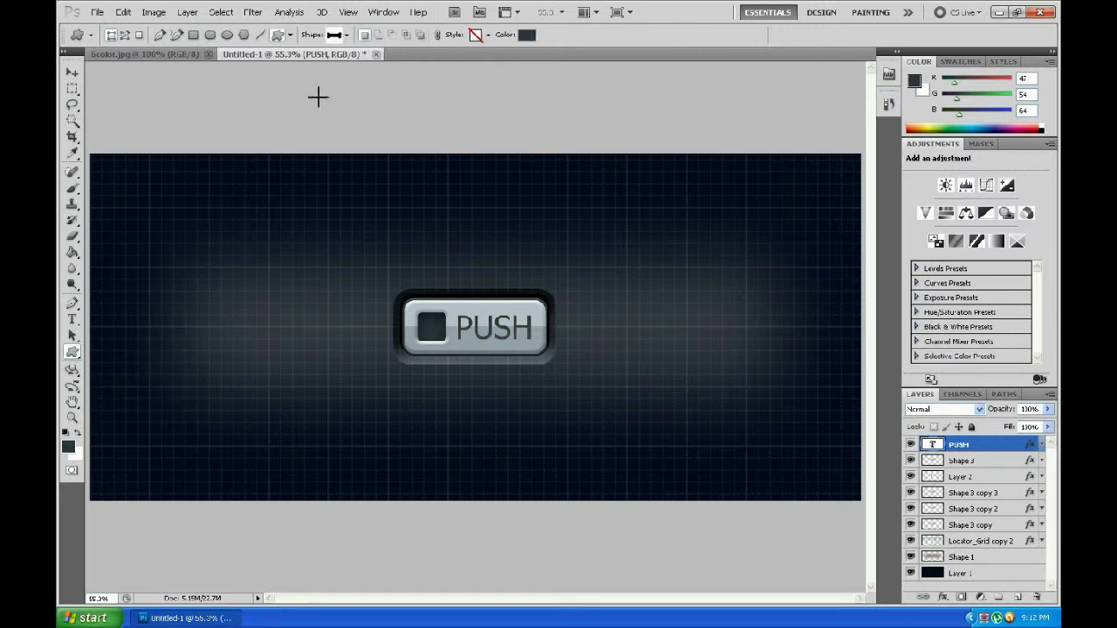
pyautogui.click(347, 35)
pyautogui.click(457, 57)
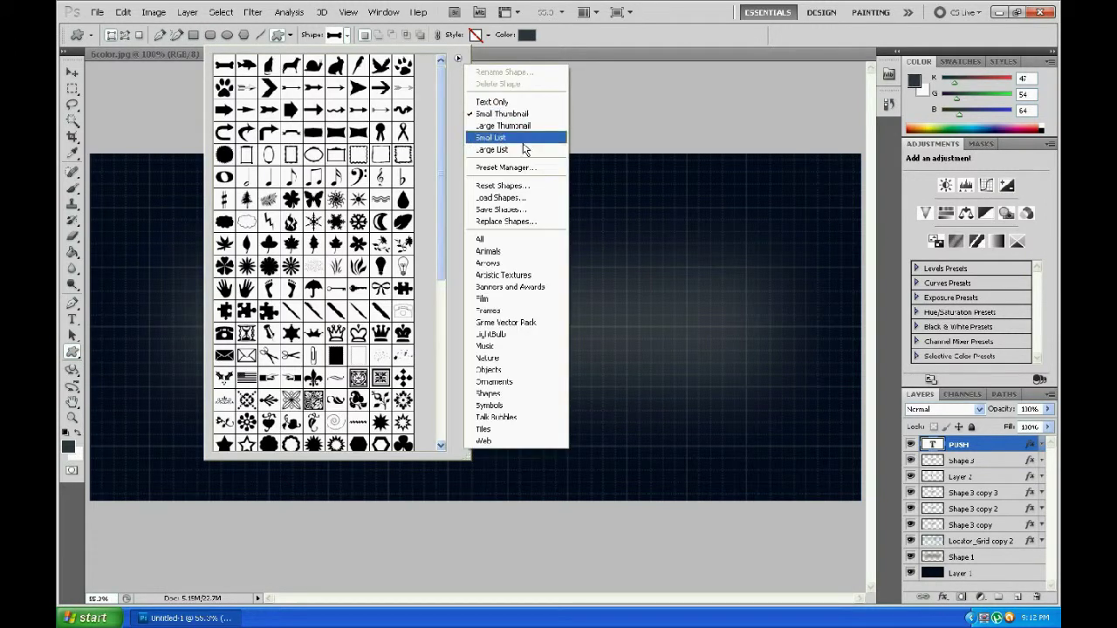
pyautogui.click(527, 199)
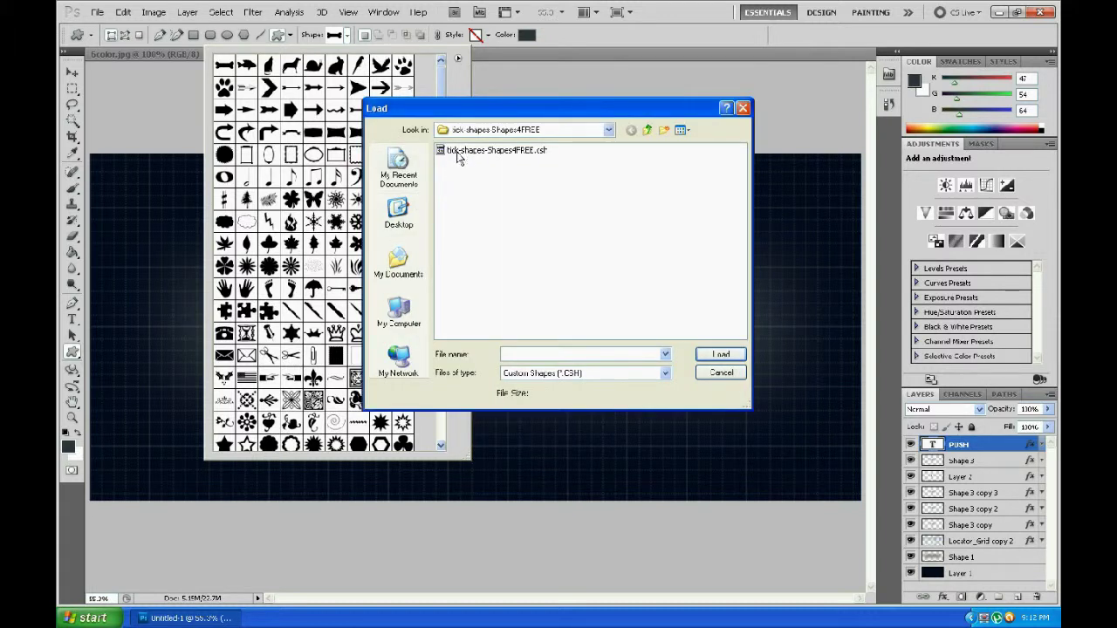
pyautogui.click(457, 154)
pyautogui.click(715, 354)
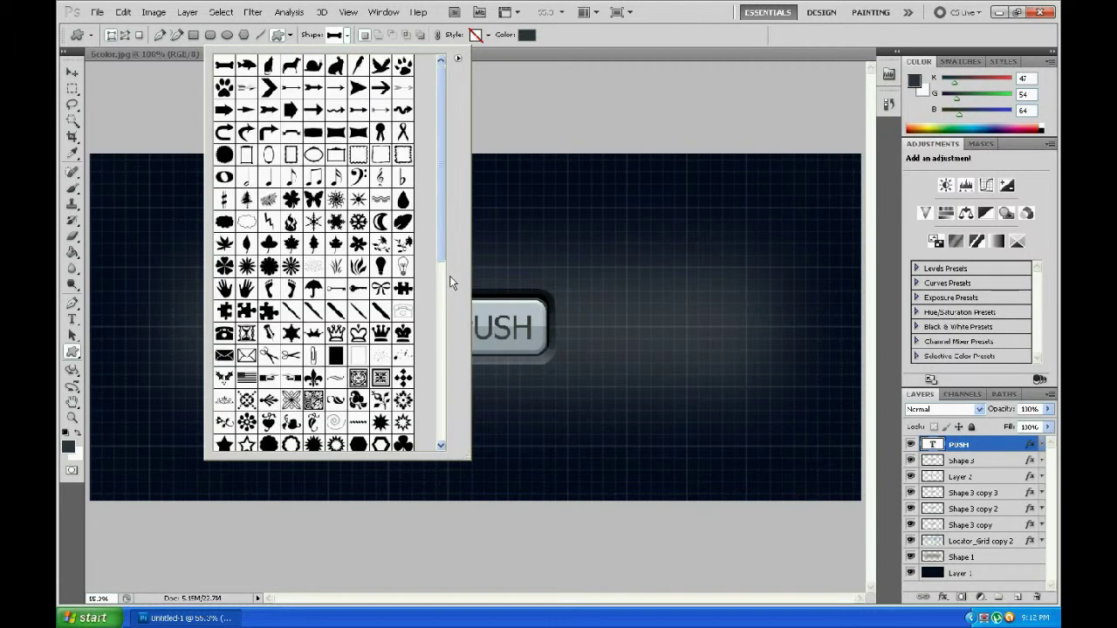
# Draw a checkmark custom shape over the button's dark square
pyautogui.moveTo(442, 230); pyautogui.dragTo(443, 410)
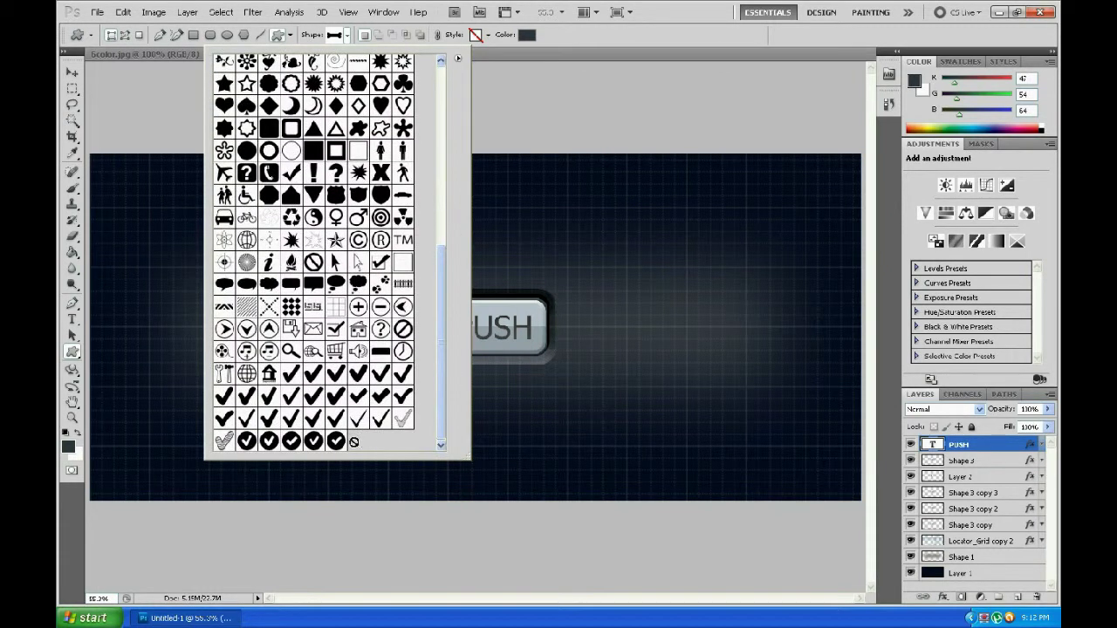
pyautogui.click(336, 419)
pyautogui.click(483, 343)
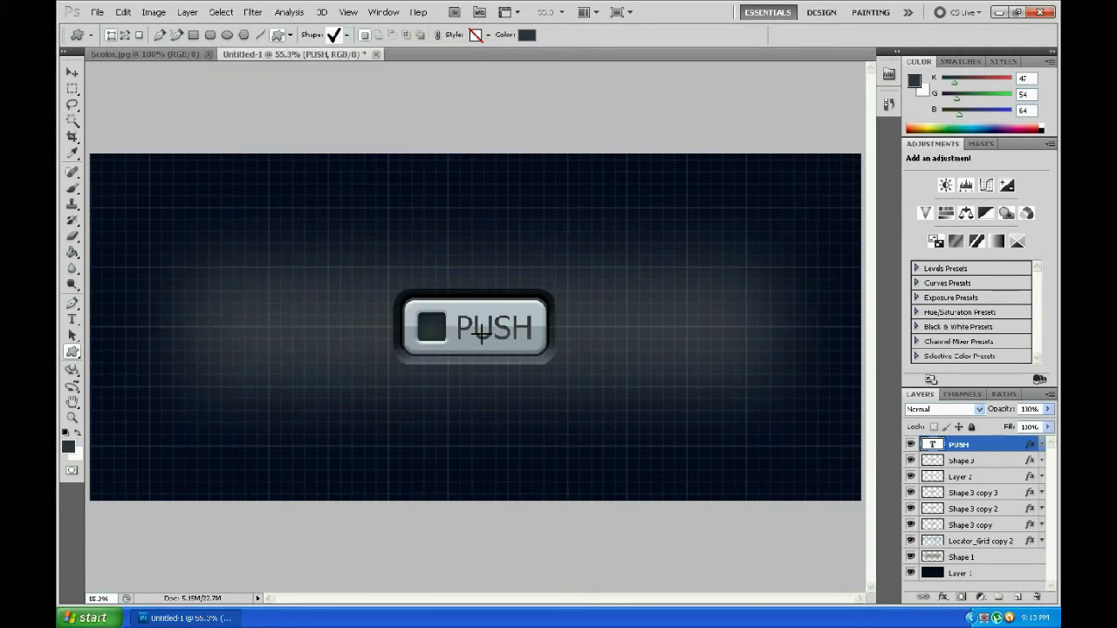
pyautogui.moveTo(432, 329)
pyautogui.mouseDown()
pyautogui.moveTo(461, 332)
pyautogui.moveTo(521, 395)
pyautogui.mouseUp()
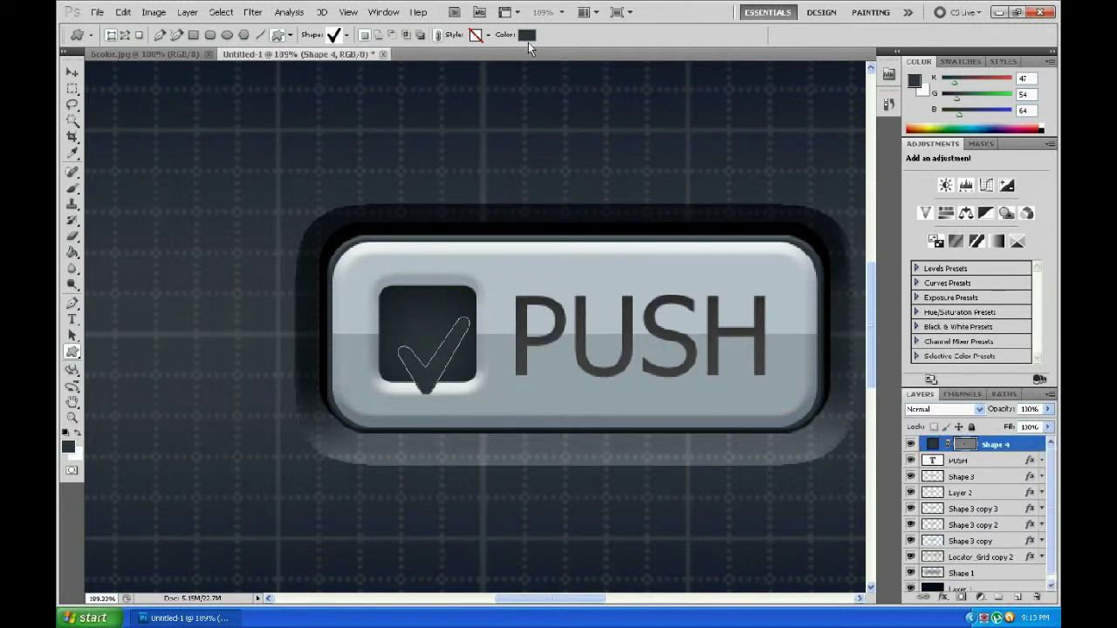
# Set the checkmark's fill colour to white ffffff
pyautogui.click(526, 35)
pyautogui.click(604, 201)
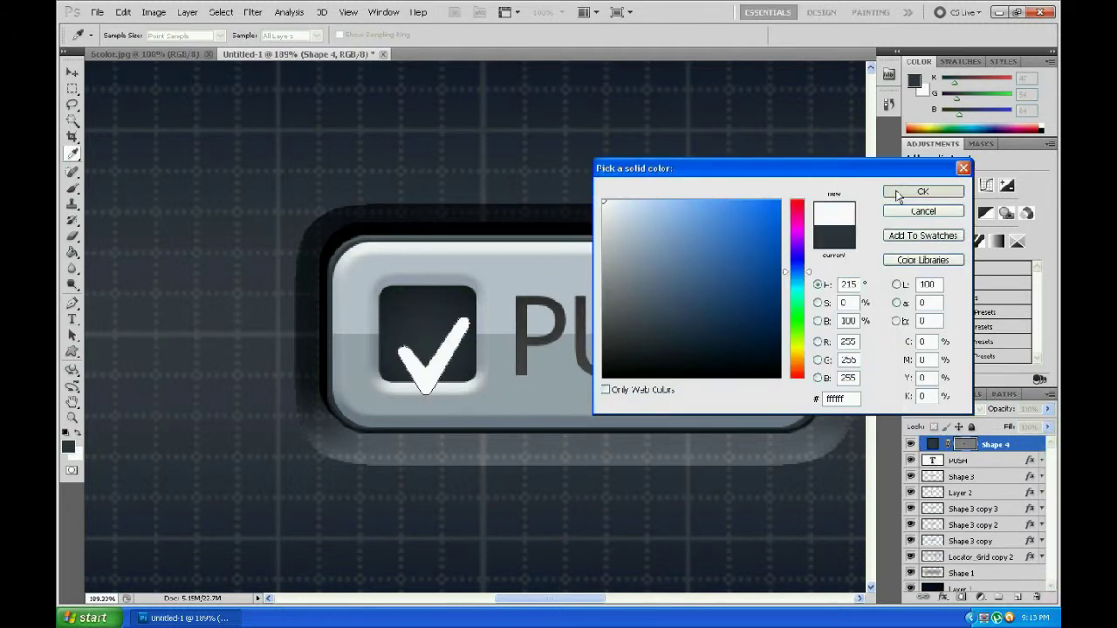
pyautogui.click(899, 197)
# Move the checkmark up-left into the dark square and nudge it up slightly
pyautogui.press('v')
pyautogui.moveTo(440, 352); pyautogui.dragTo(434, 340)
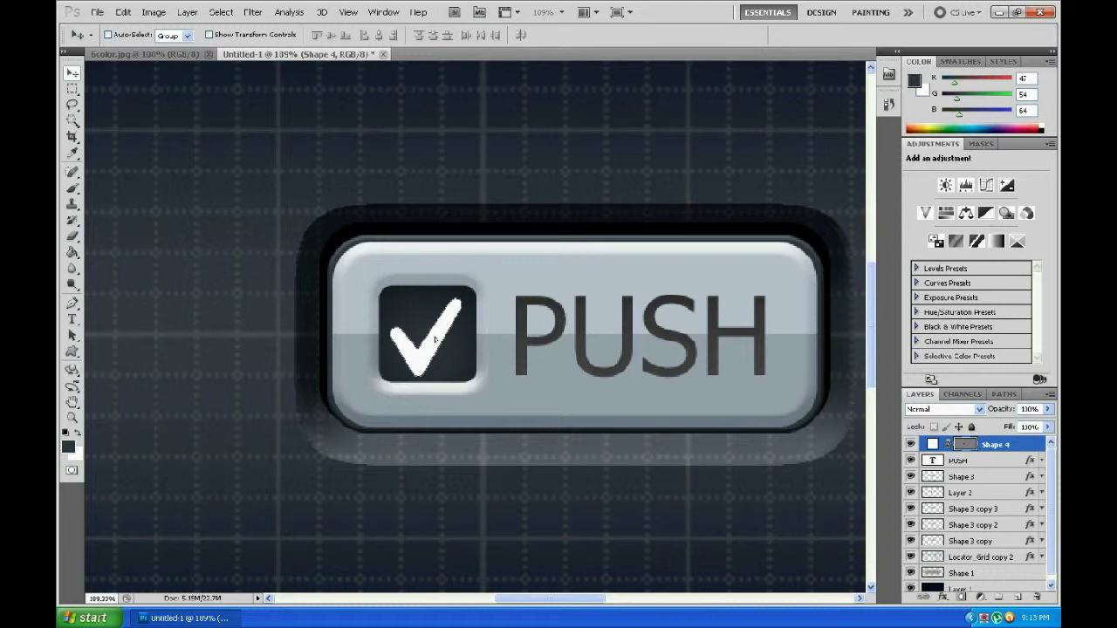
pyautogui.press('Up')
pyautogui.press('Up')
pyautogui.press('Up')
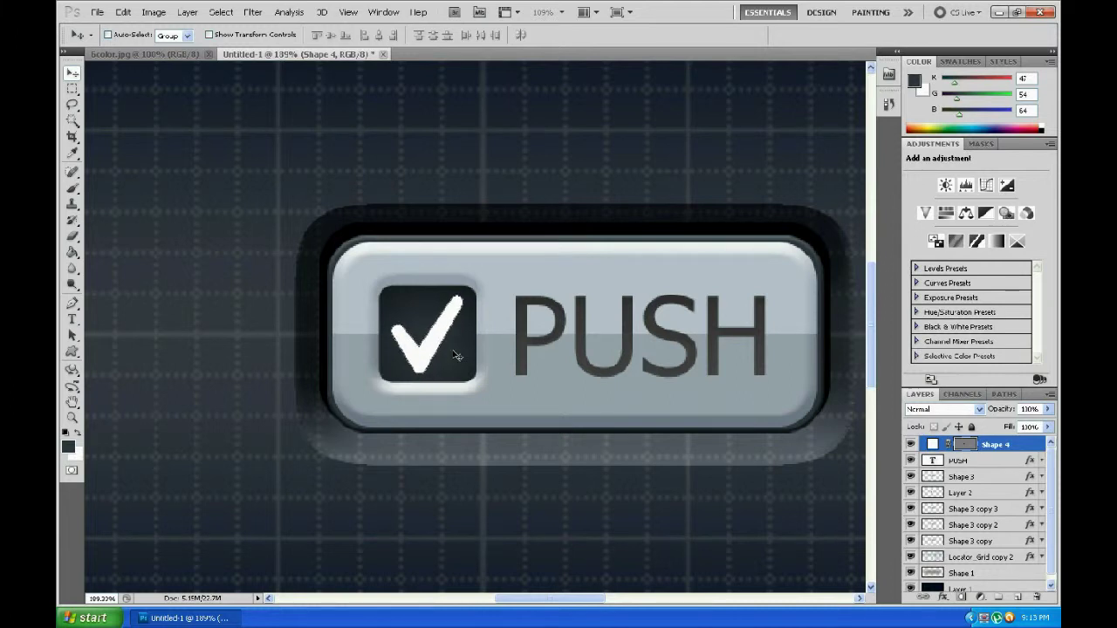
pyautogui.scroll(-2, 457, 356)
pyautogui.scroll(-2, 458, 354)
pyautogui.scroll(-2, 460, 353)
pyautogui.scroll(-2, 462, 352)
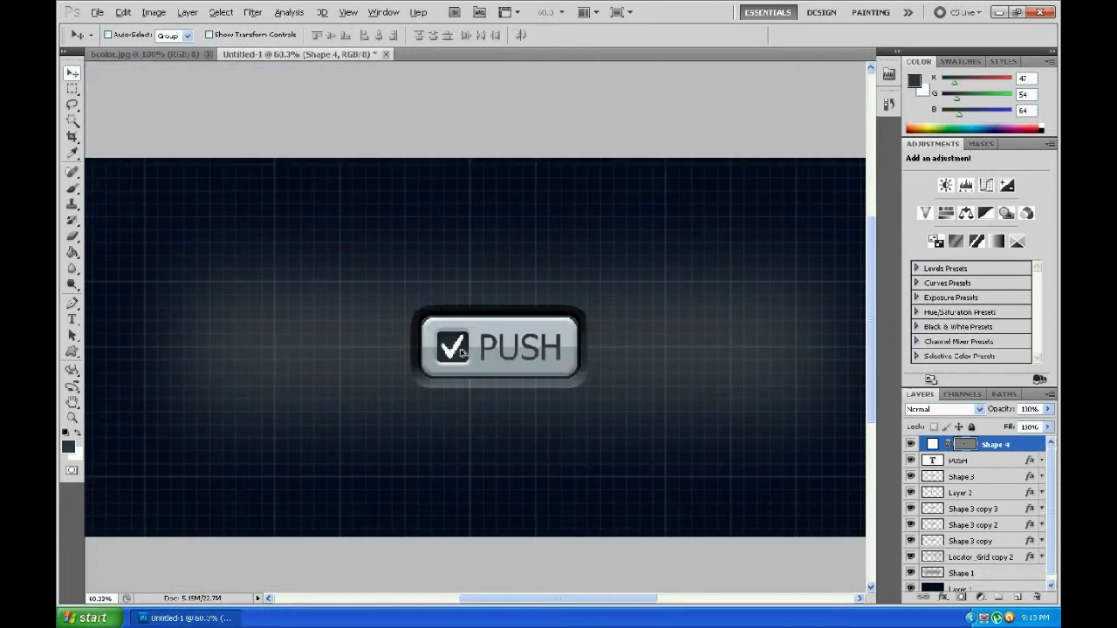
pyautogui.scroll(2, 465, 354)
pyautogui.scroll(1, 469, 361)
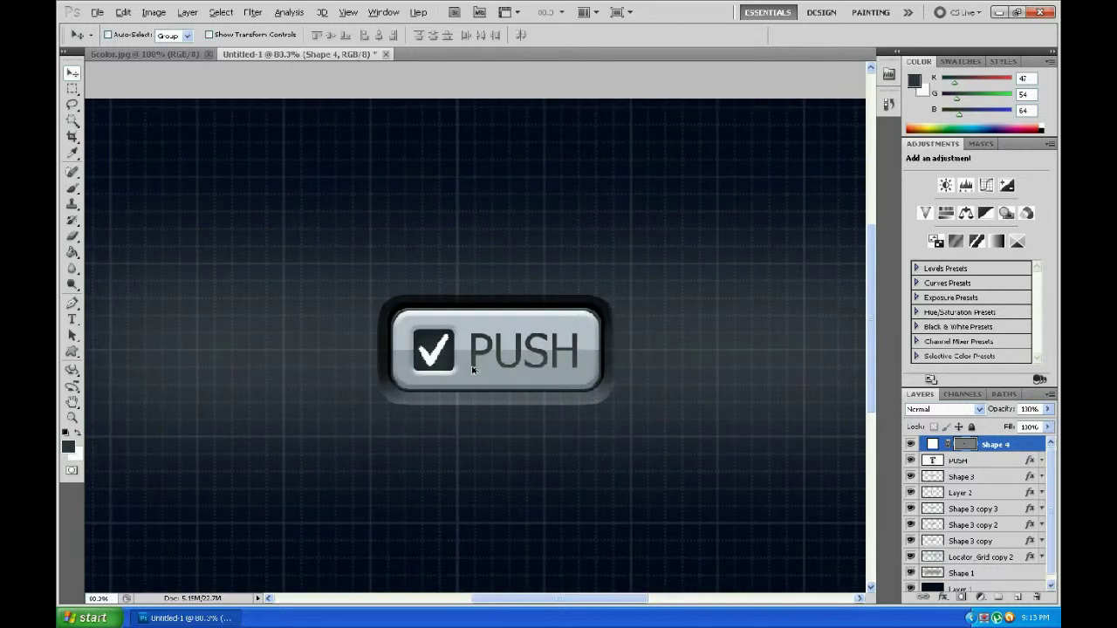
pyautogui.scroll(1, 476, 368)
pyautogui.scroll(1, 476, 369)
pyautogui.press('alt')
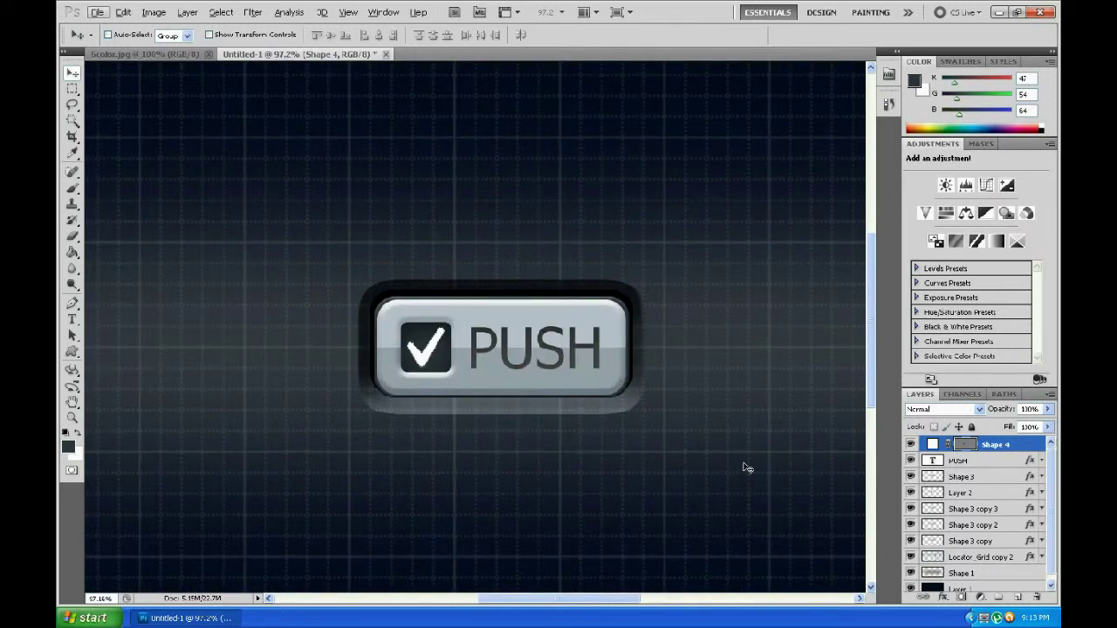
# Convert the Shape 4 checkmark layer to a Smart Object and rasterize it
pyautogui.rightClick(1004, 447)
pyautogui.click(958, 242)
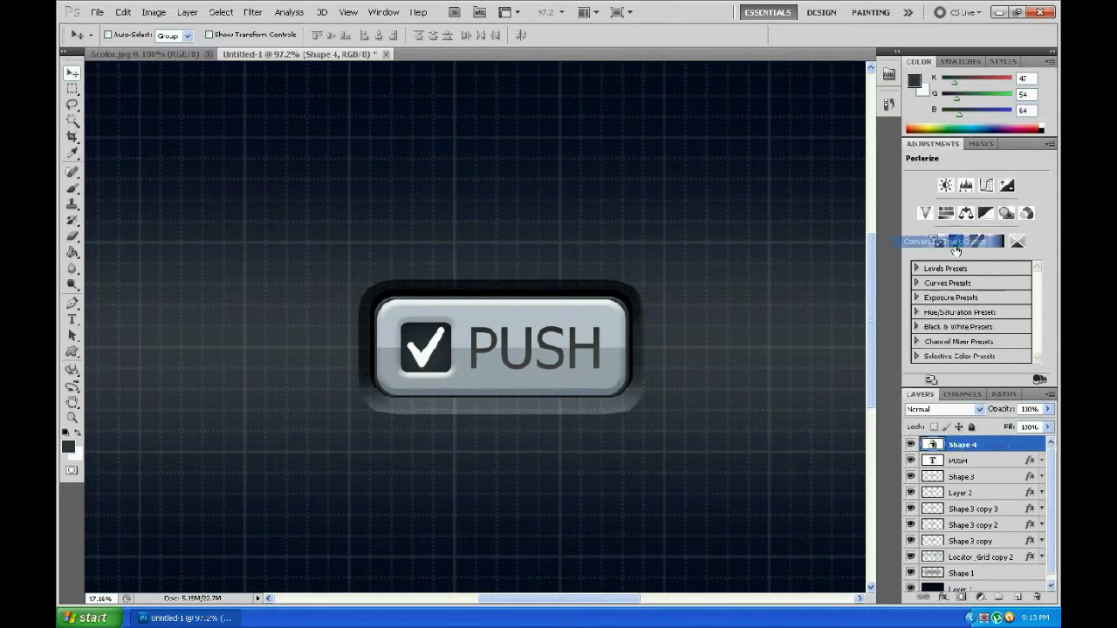
pyautogui.click(73, 187)
pyautogui.click(323, 257)
pyautogui.click(542, 245)
# Add a 60% opacity drop shadow to the checkmark with Use Global Light off
pyautogui.doubleClick(1001, 450)
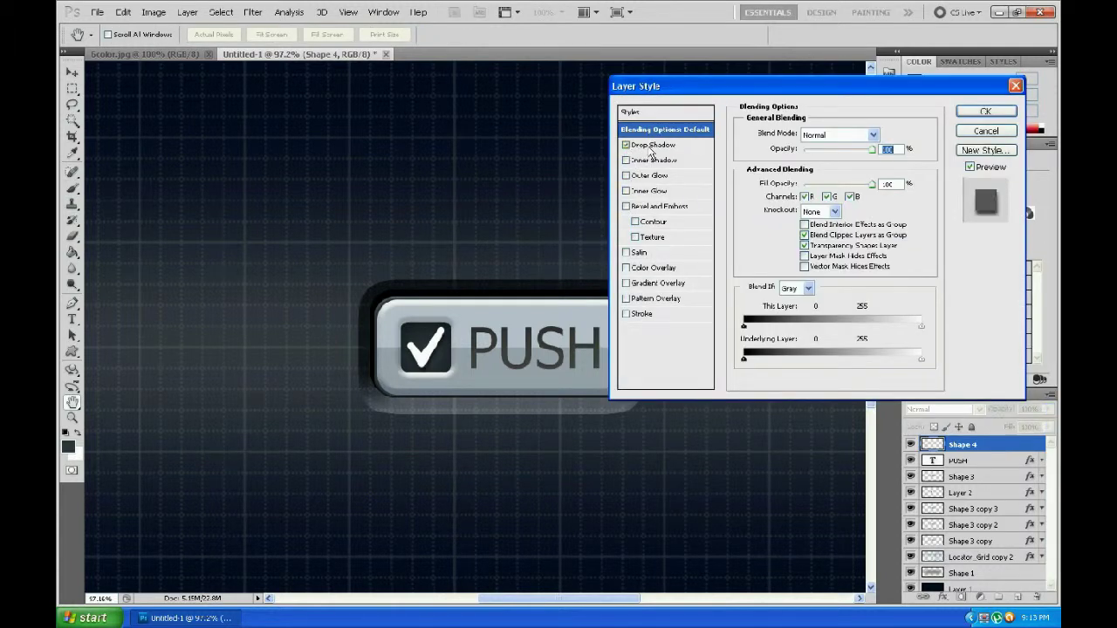
pyautogui.click(652, 144)
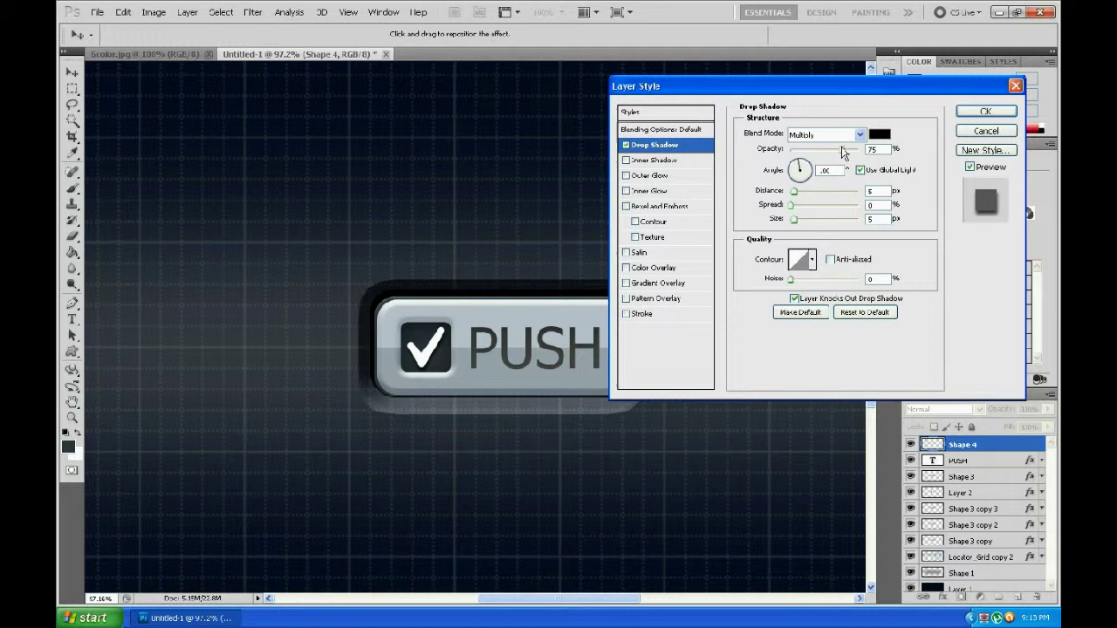
pyautogui.press('BackSpace')
pyautogui.write('60')
pyautogui.write('0')
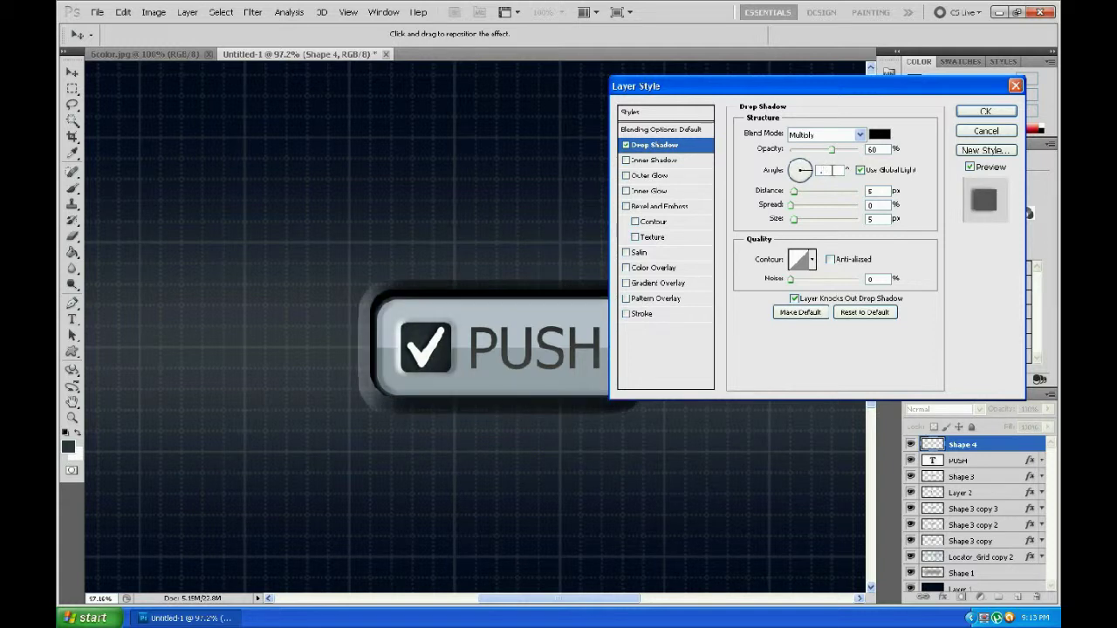
pyautogui.write('111')
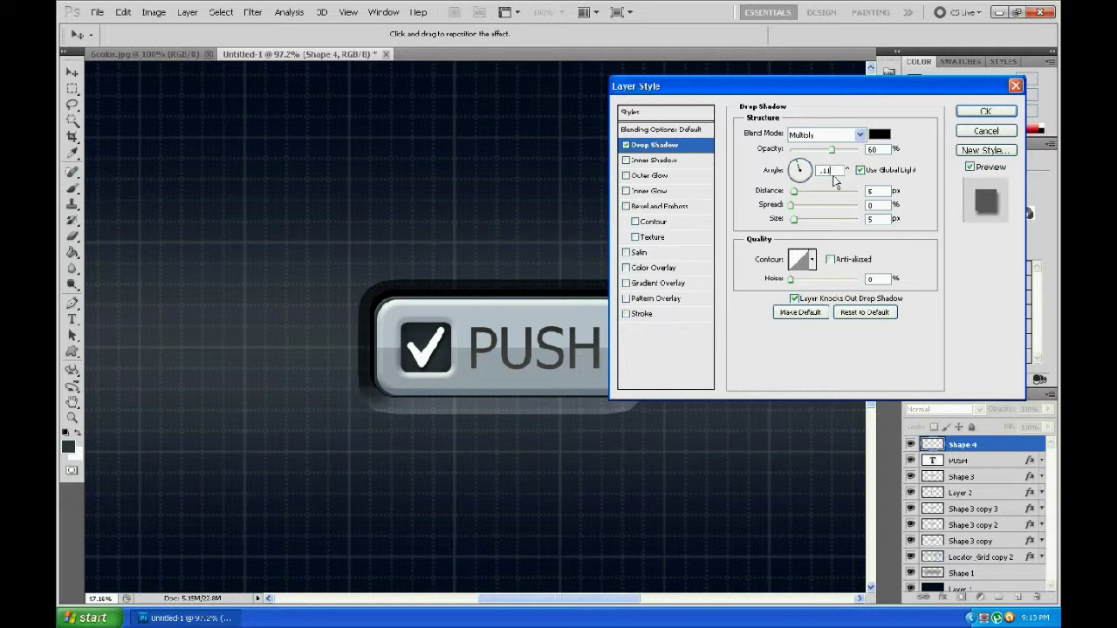
pyautogui.write('180')
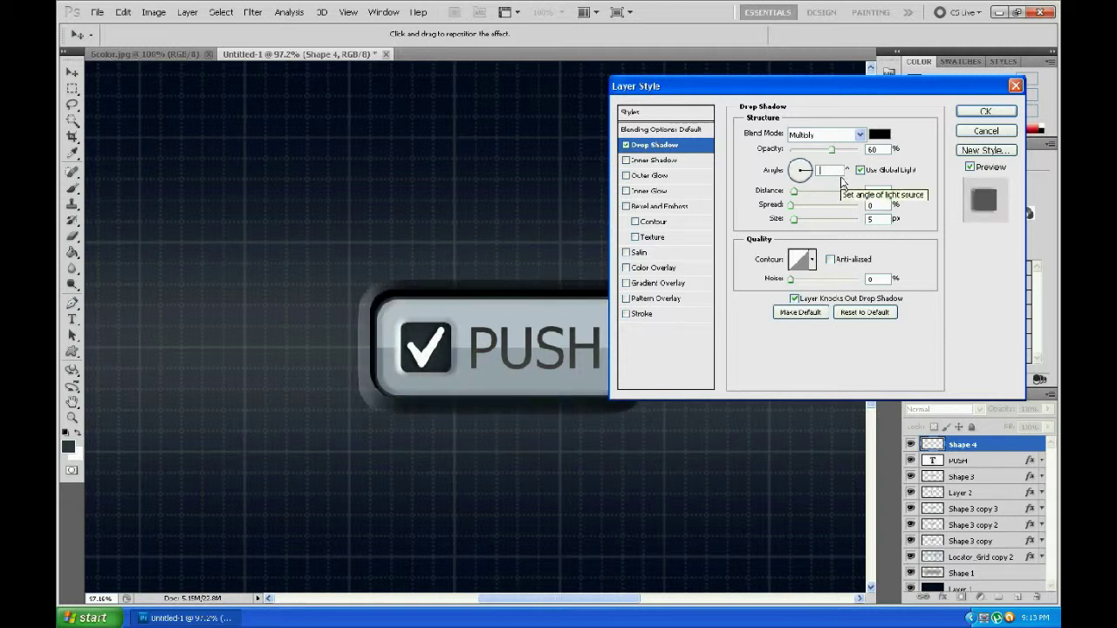
pyautogui.write('111')
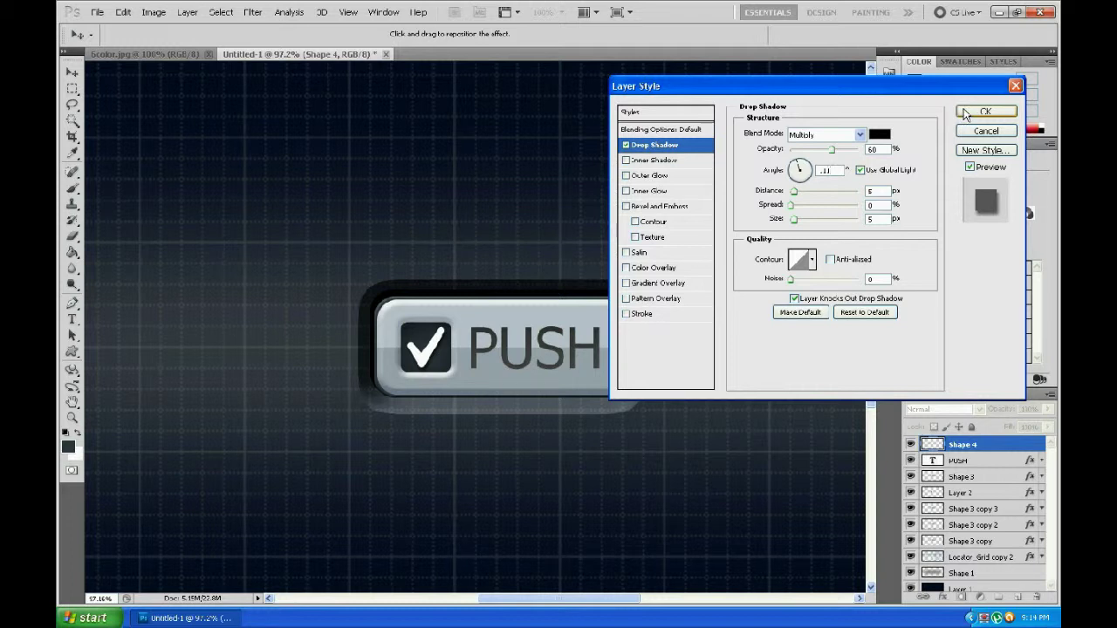
pyautogui.click(860, 170)
pyautogui.write('111')
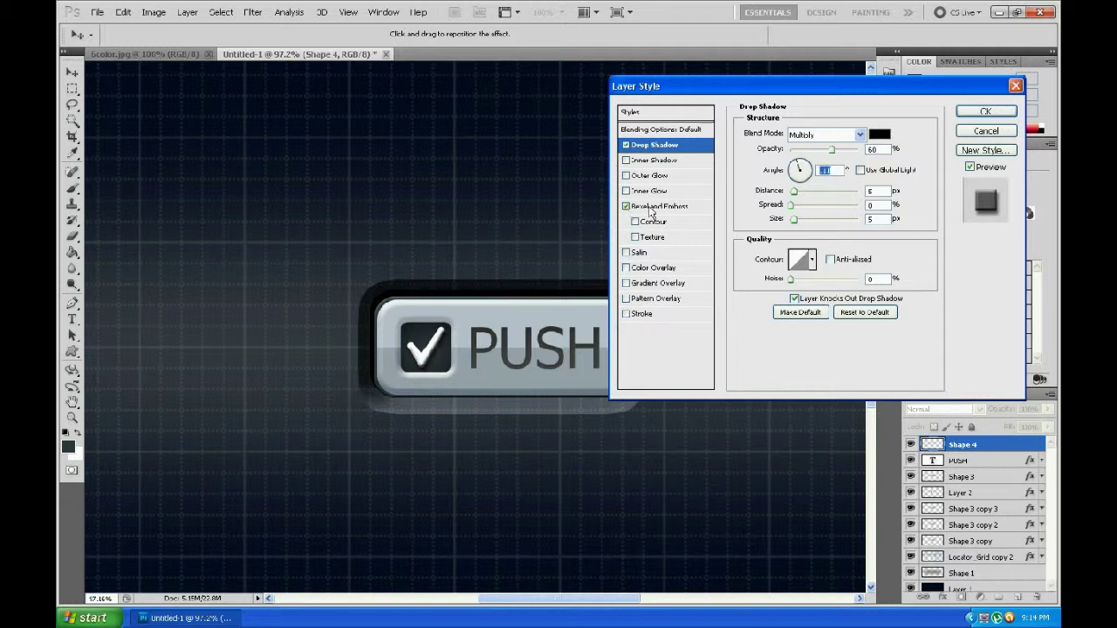
# Enable Bevel and Emboss on the checkmark with highlight opacity 0 and shadow opacity 45%
pyautogui.click(651, 208)
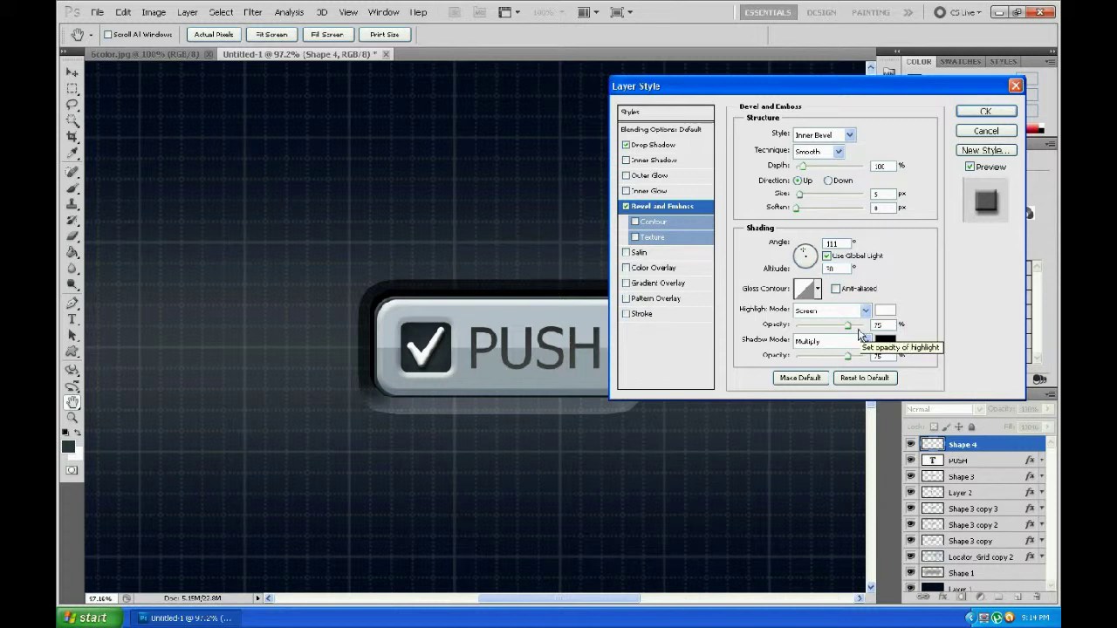
pyautogui.doubleClick(881, 325)
pyautogui.write('200')
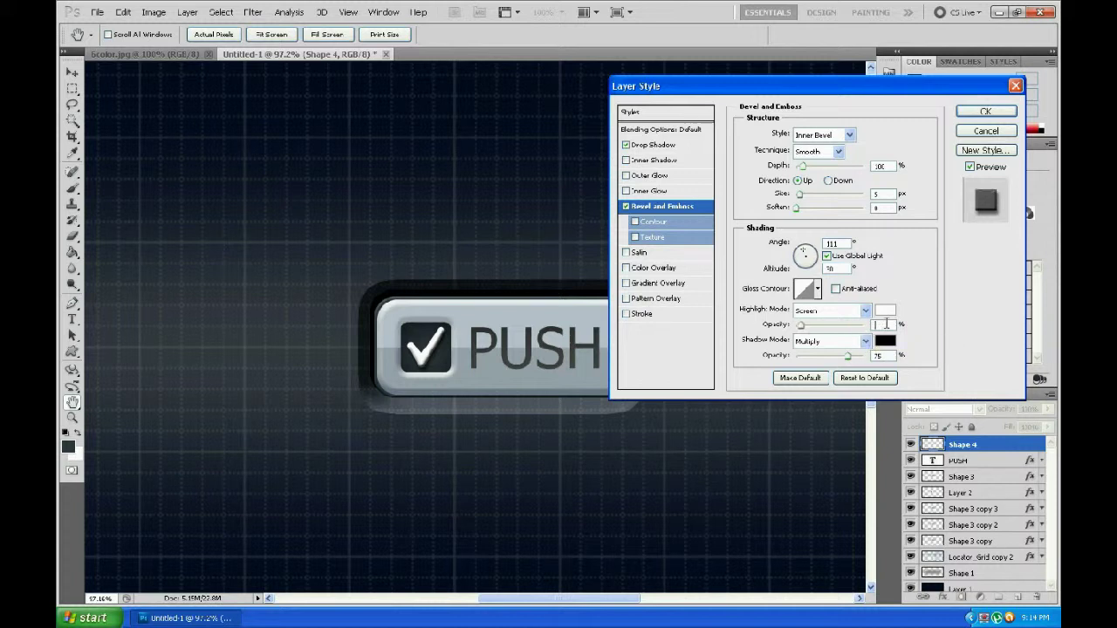
pyautogui.press('Tab')
pyautogui.click(547, 238)
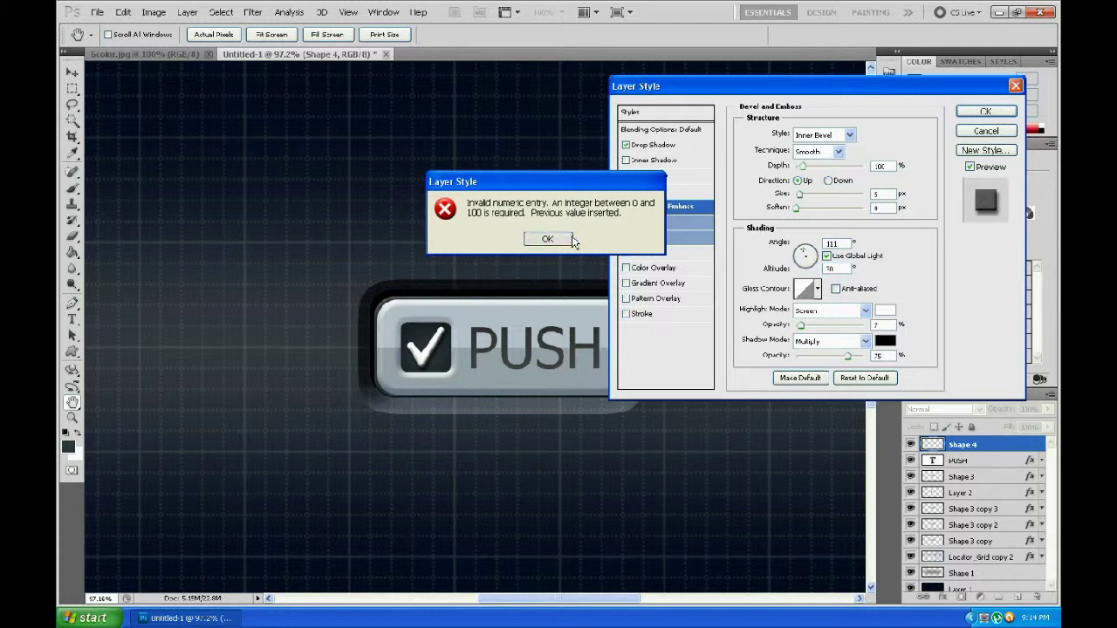
pyautogui.press('BackSpace')
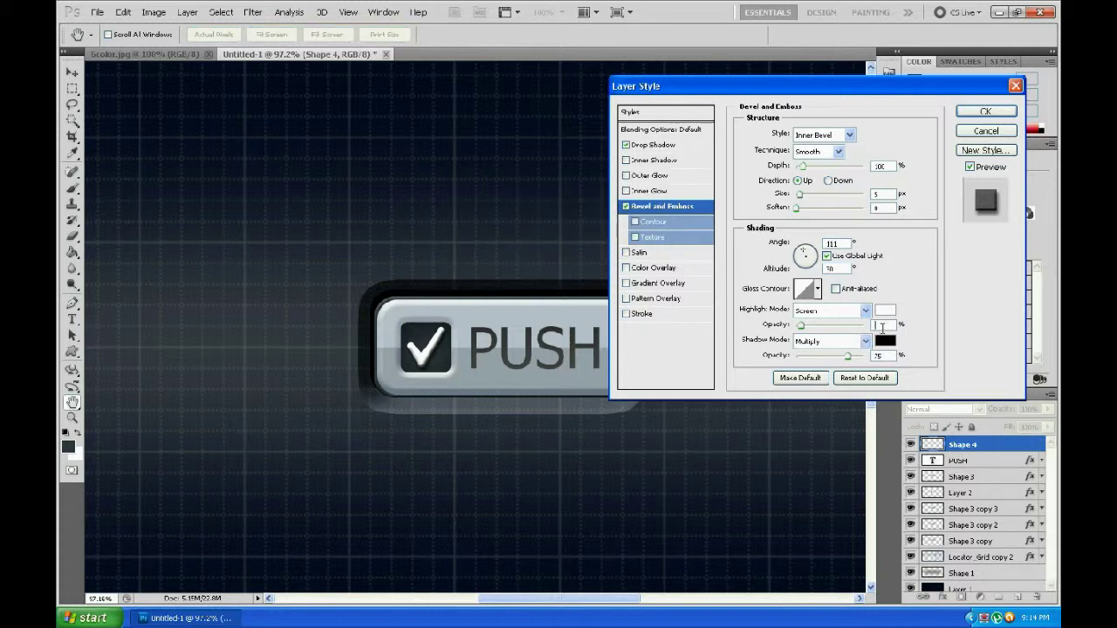
pyautogui.write('0')
pyautogui.press('BackSpace')
pyautogui.press('BackSpace')
pyautogui.write('45')
# Confirm the checkmark's drop shadow and bevel, then zoom out to view the whole banner
pyautogui.click(985, 113)
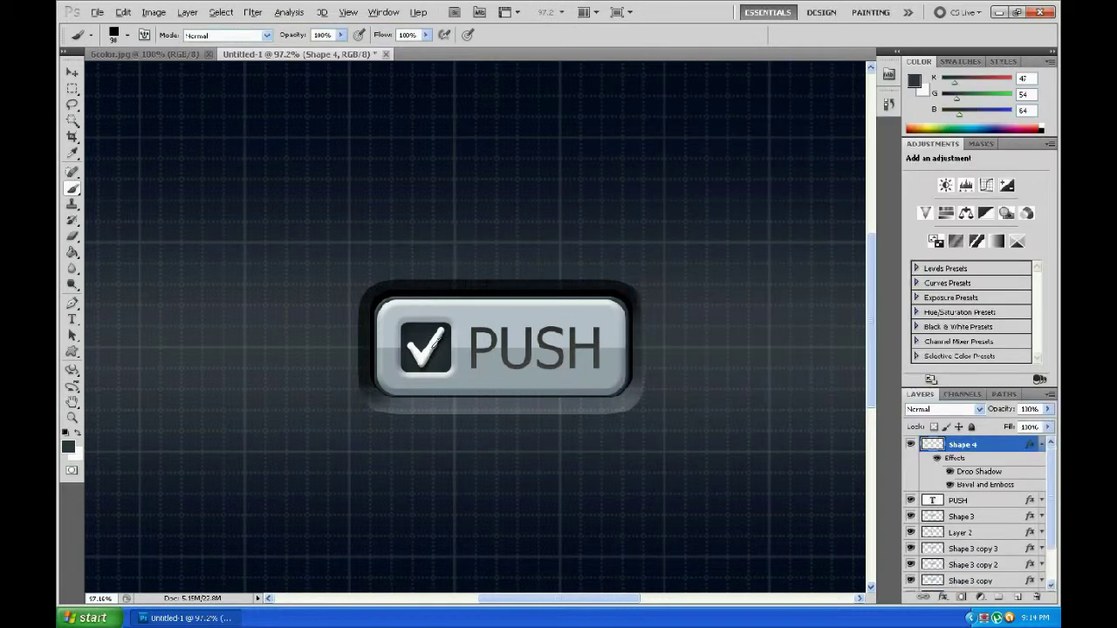
pyautogui.keyDown('alt'); pyautogui.scroll(4, 436, 342); pyautogui.keyUp('alt')
pyautogui.keyDown('alt'); pyautogui.scroll(-3, 576, 380); pyautogui.keyUp('alt')
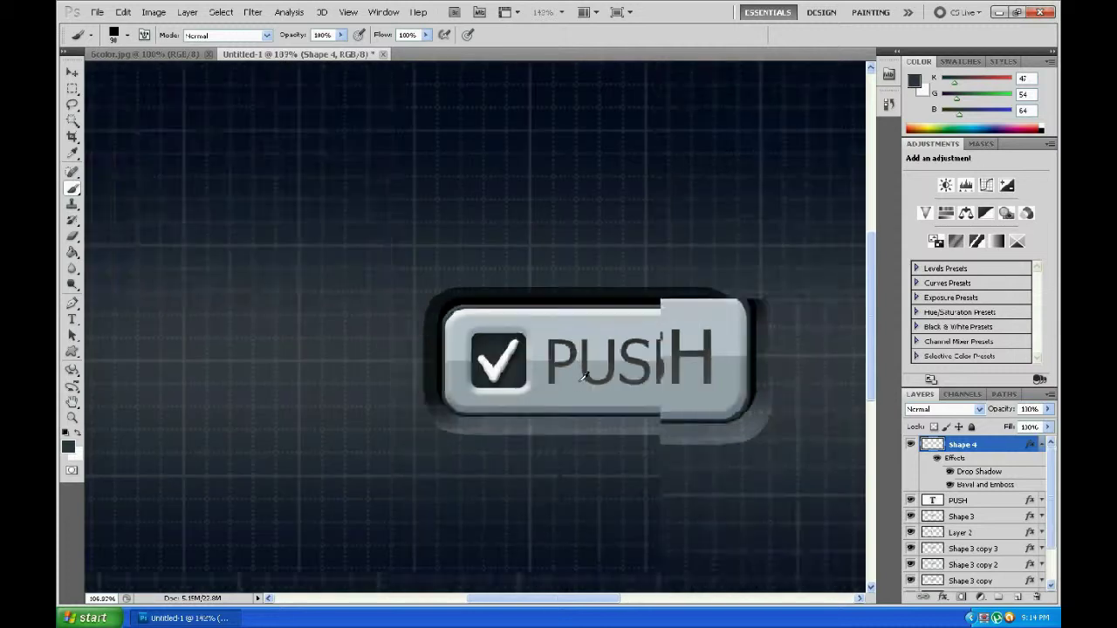
pyautogui.keyDown('alt'); pyautogui.scroll(-1, 578, 380); pyautogui.keyUp('alt')
pyautogui.keyDown('alt'); pyautogui.scroll(-2, 579, 379); pyautogui.keyUp('alt')
pyautogui.keyDown('alt'); pyautogui.scroll(-2, 582, 377); pyautogui.keyUp('alt')
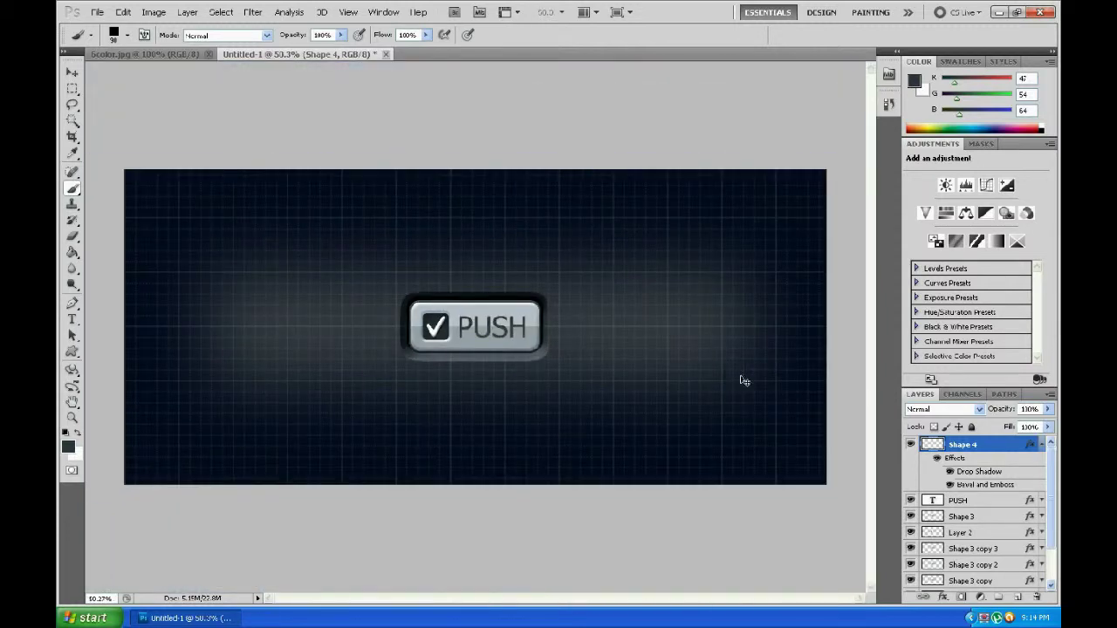
pyautogui.keyDown('alt'); pyautogui.scroll(1, 743, 380); pyautogui.keyUp('alt')
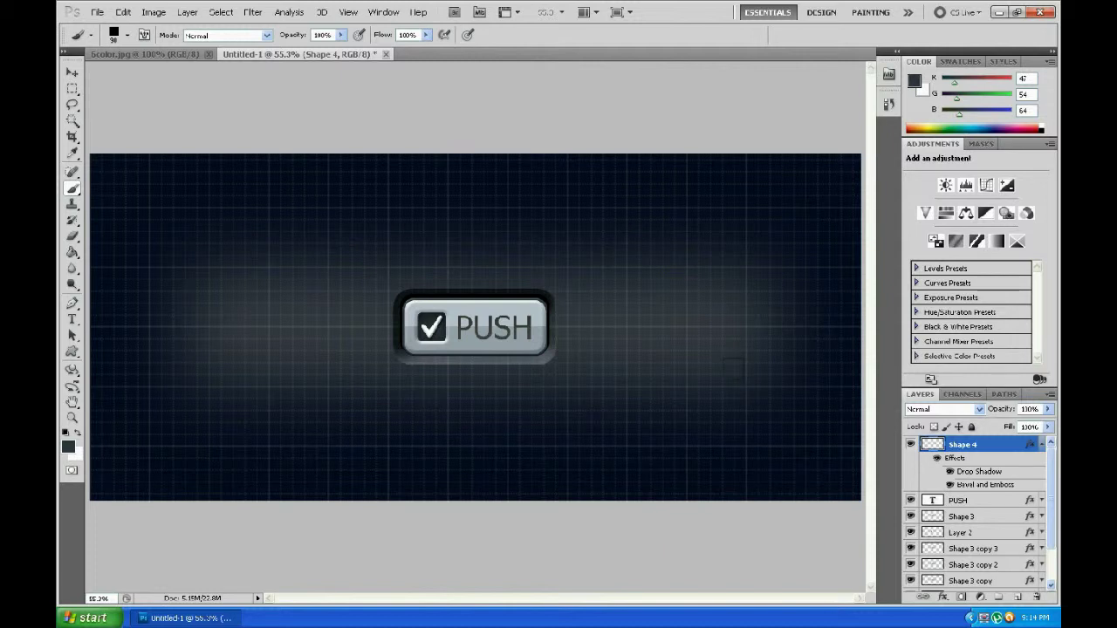